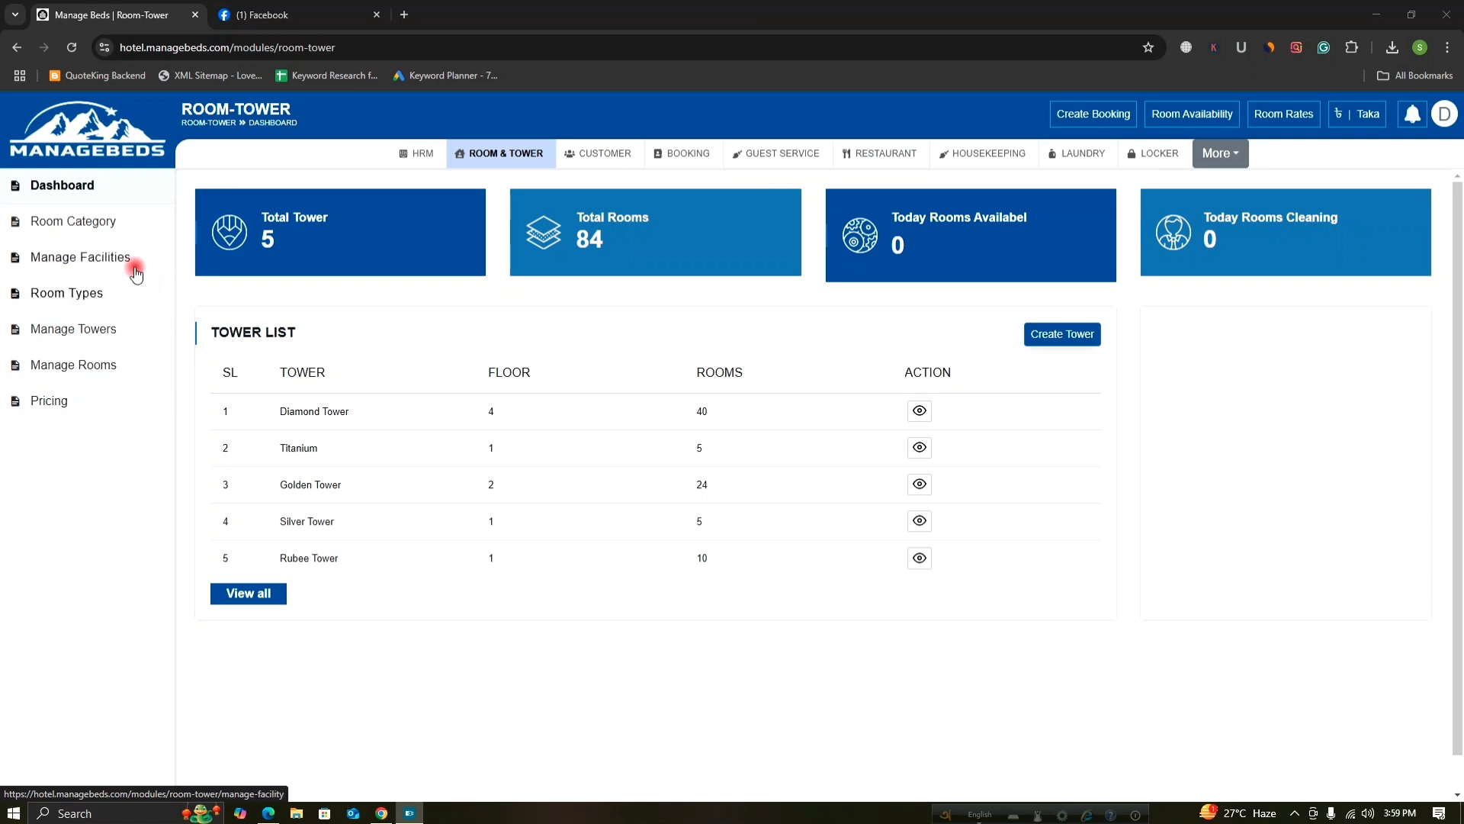
Create a room category named "Motels" with the description "Motels"
click(119, 225)
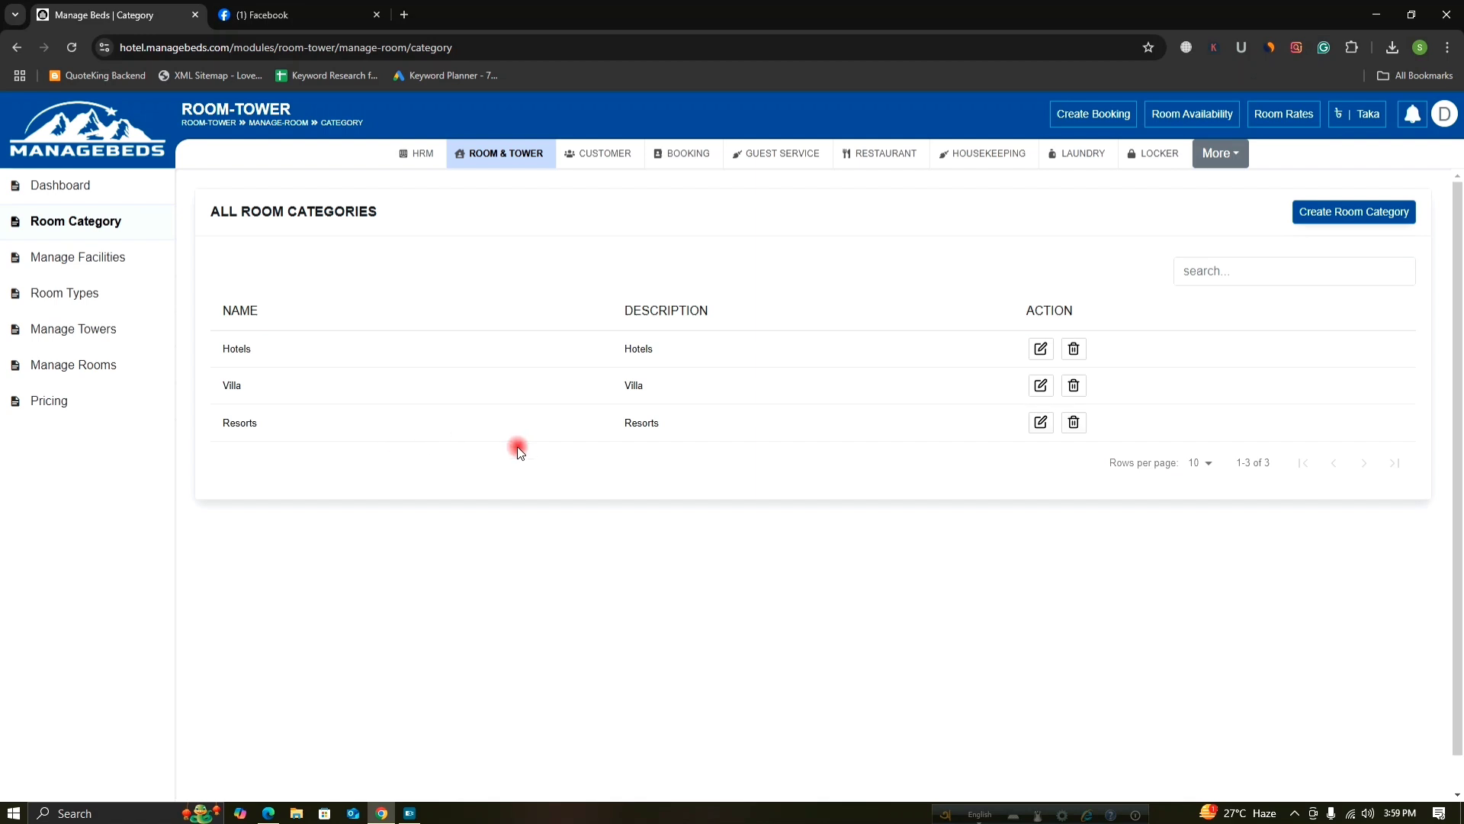
click(1346, 221)
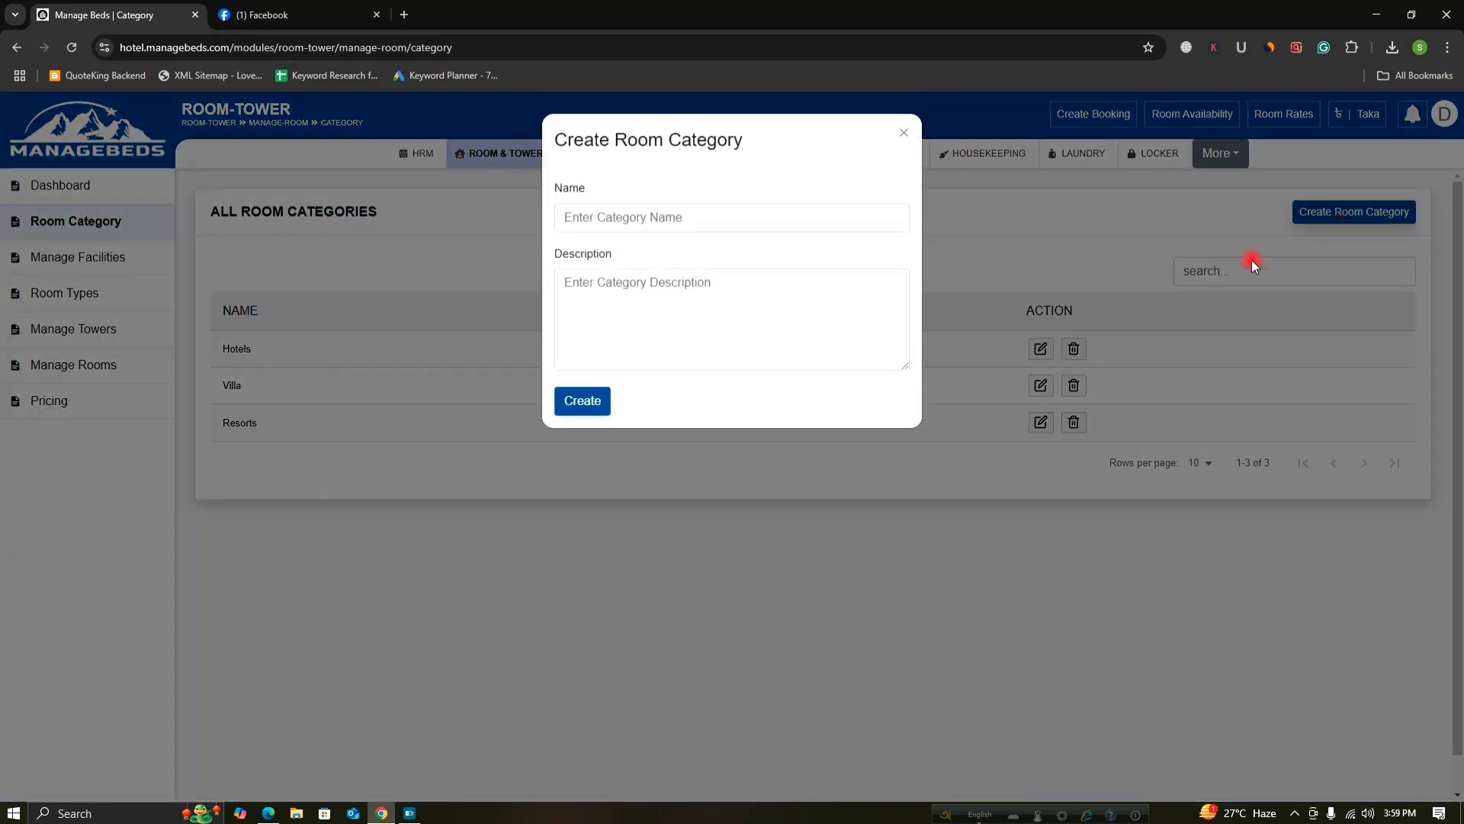
click(739, 222)
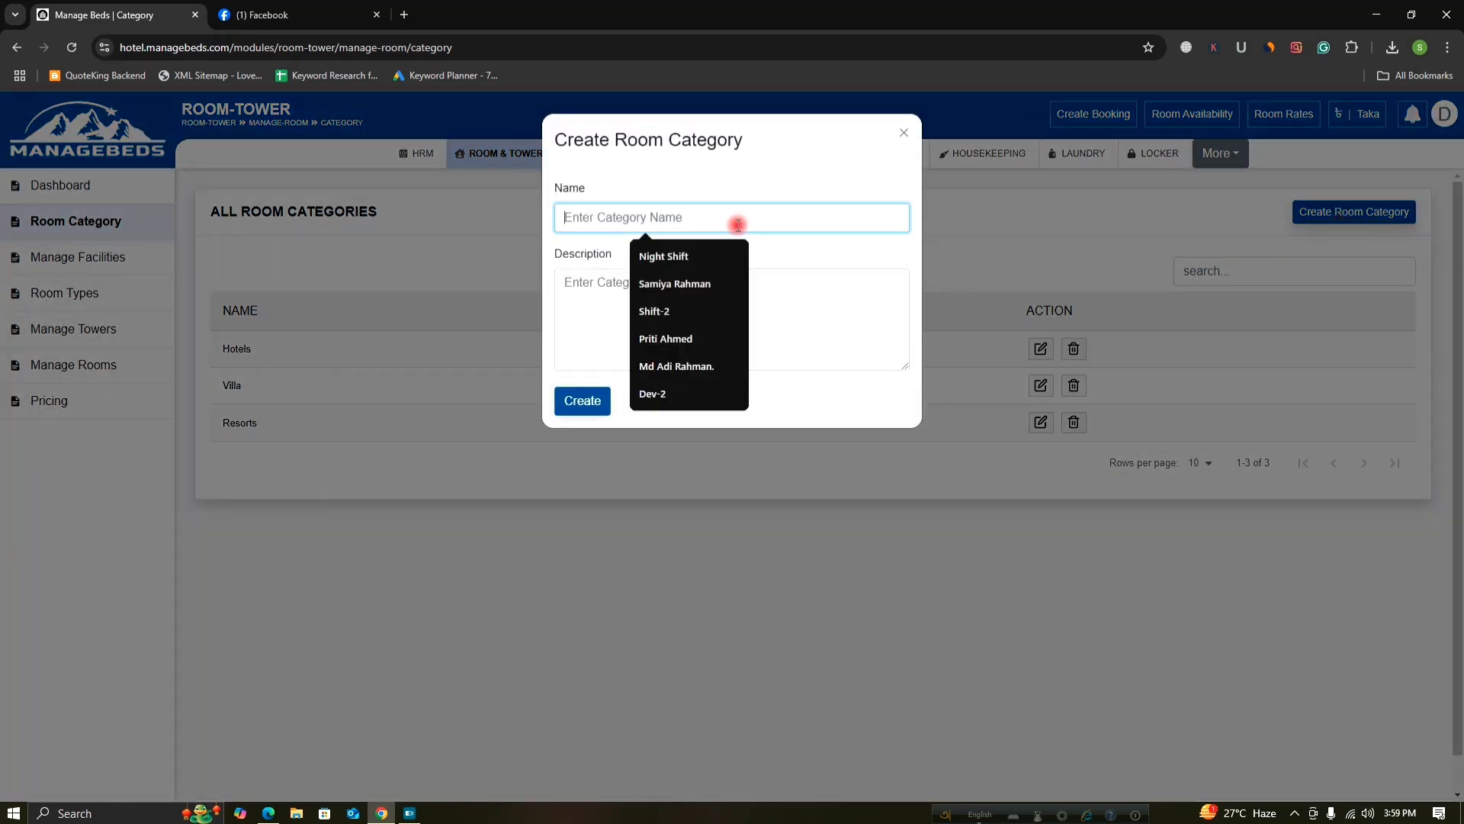
text(Mote)
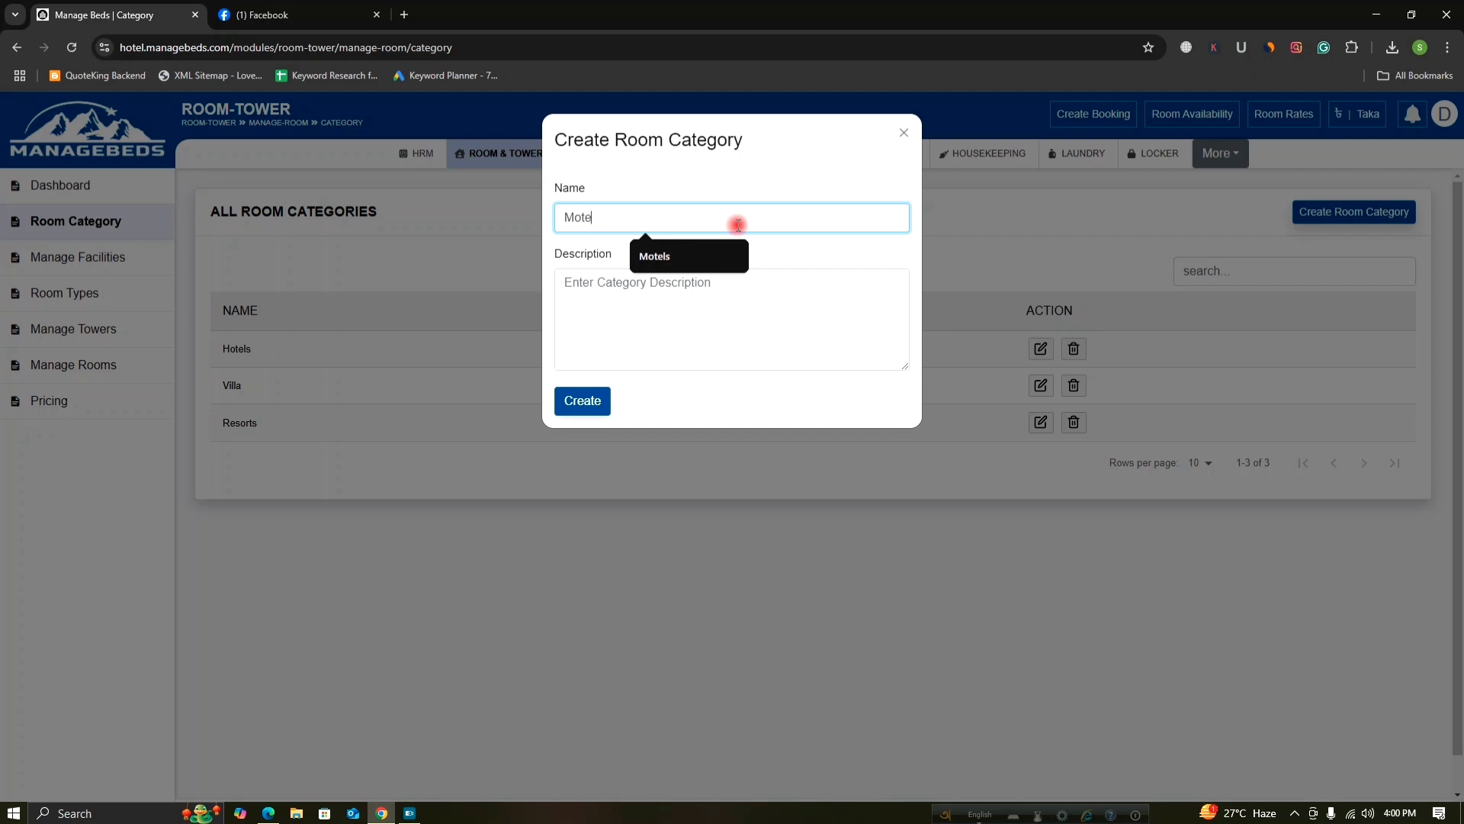
text(l)
click(709, 252)
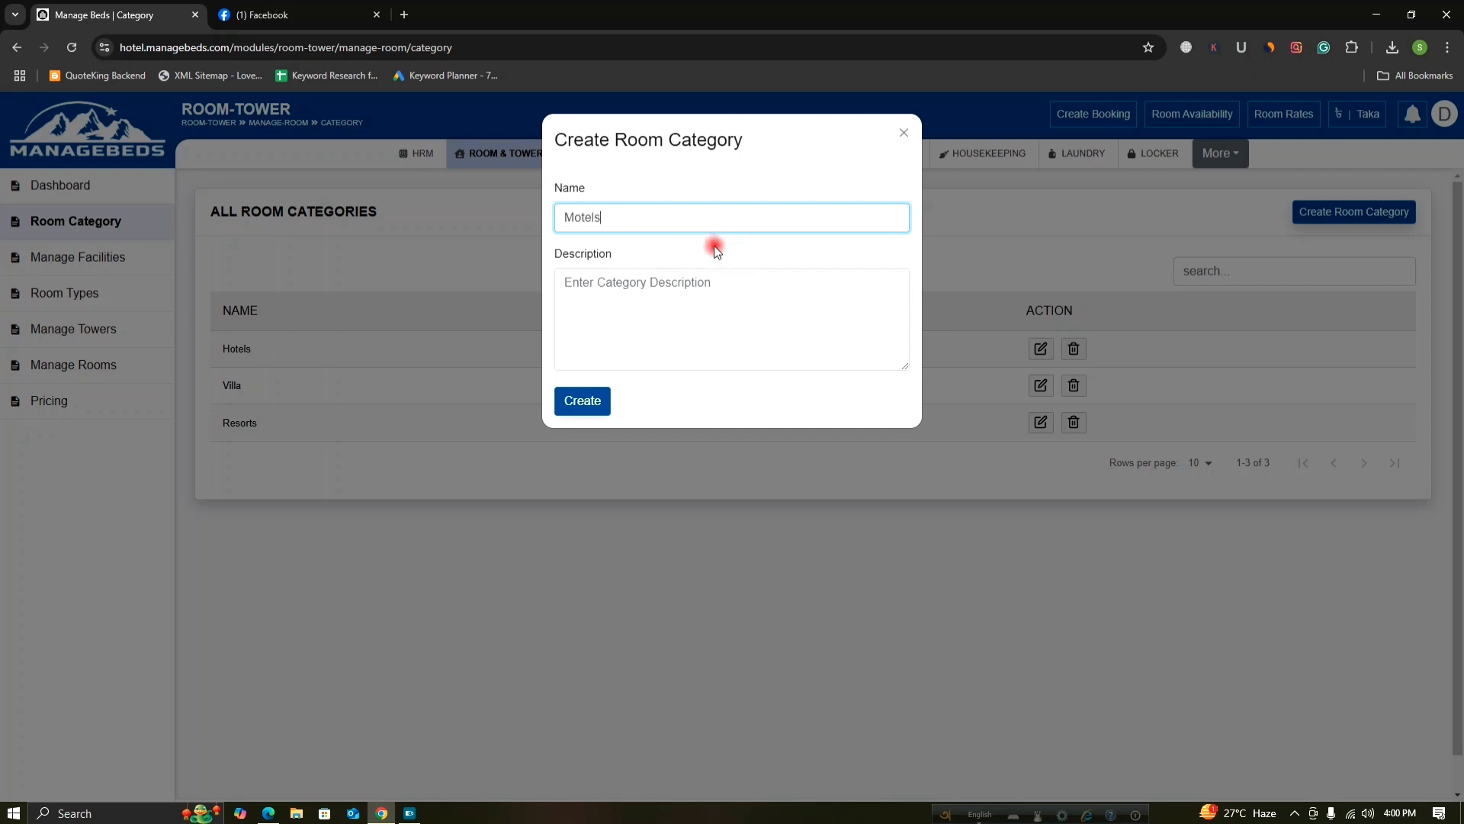
click(652, 297)
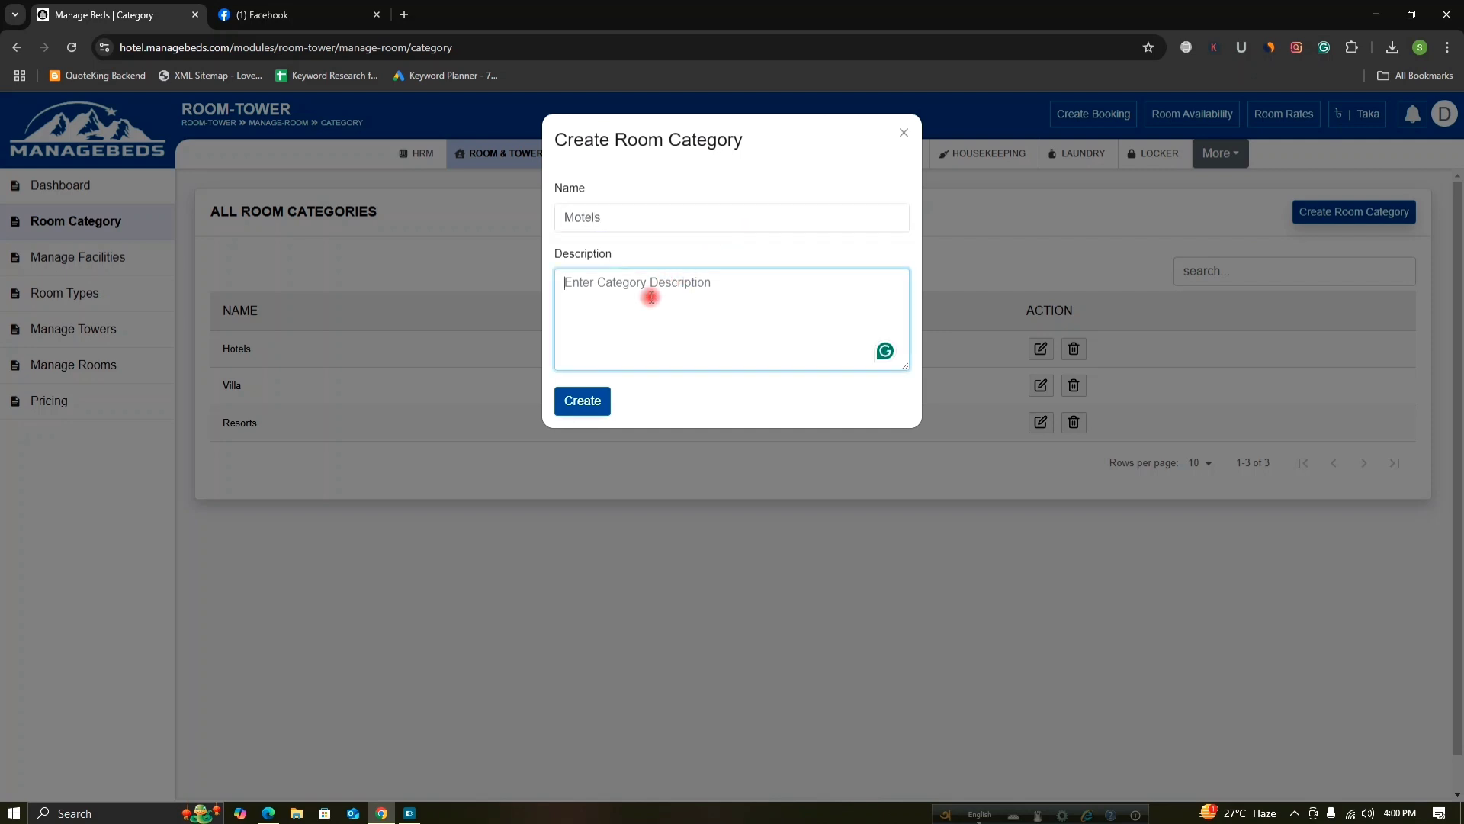
text(Motels)
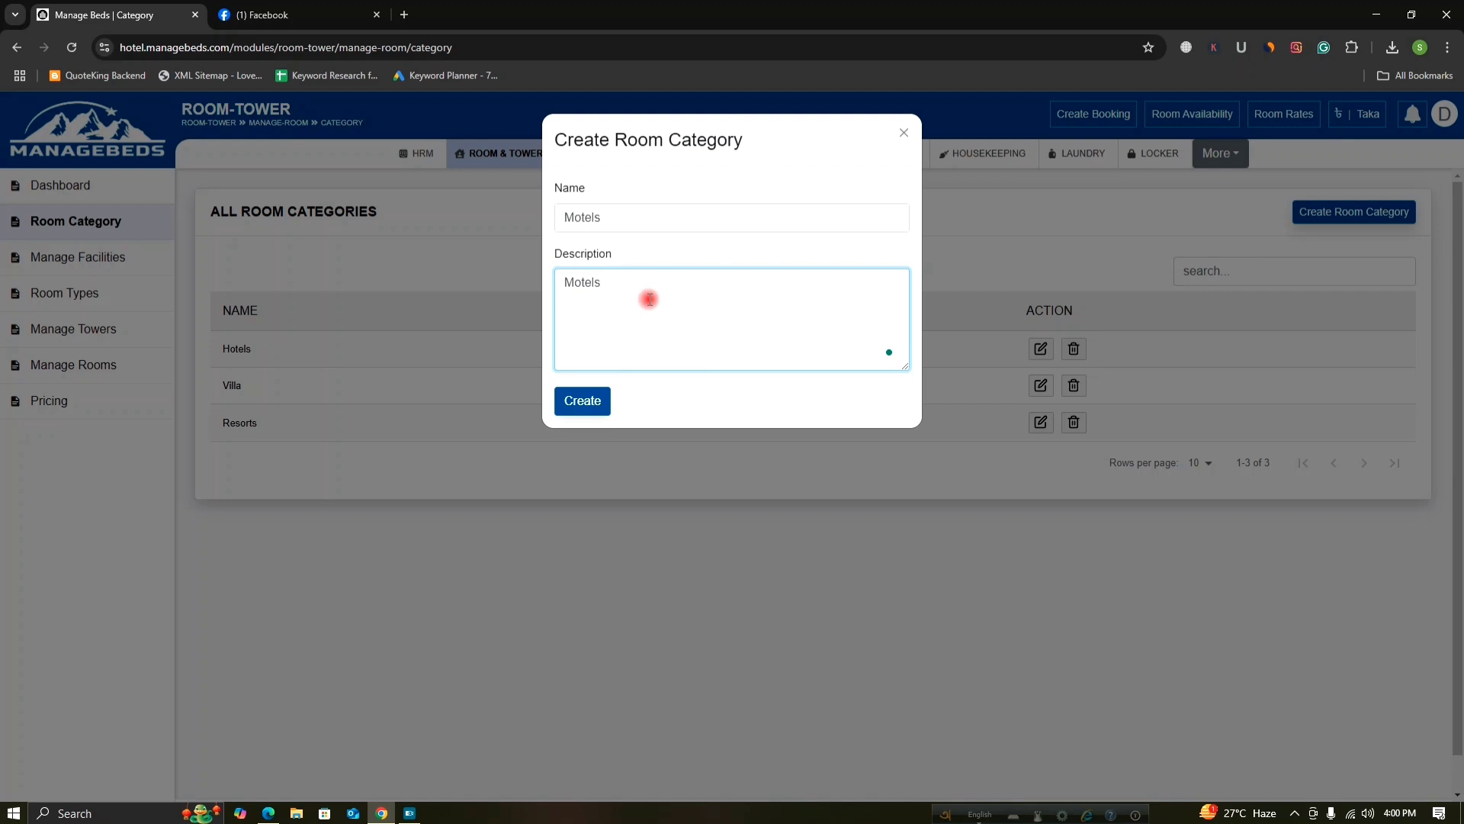
click(584, 402)
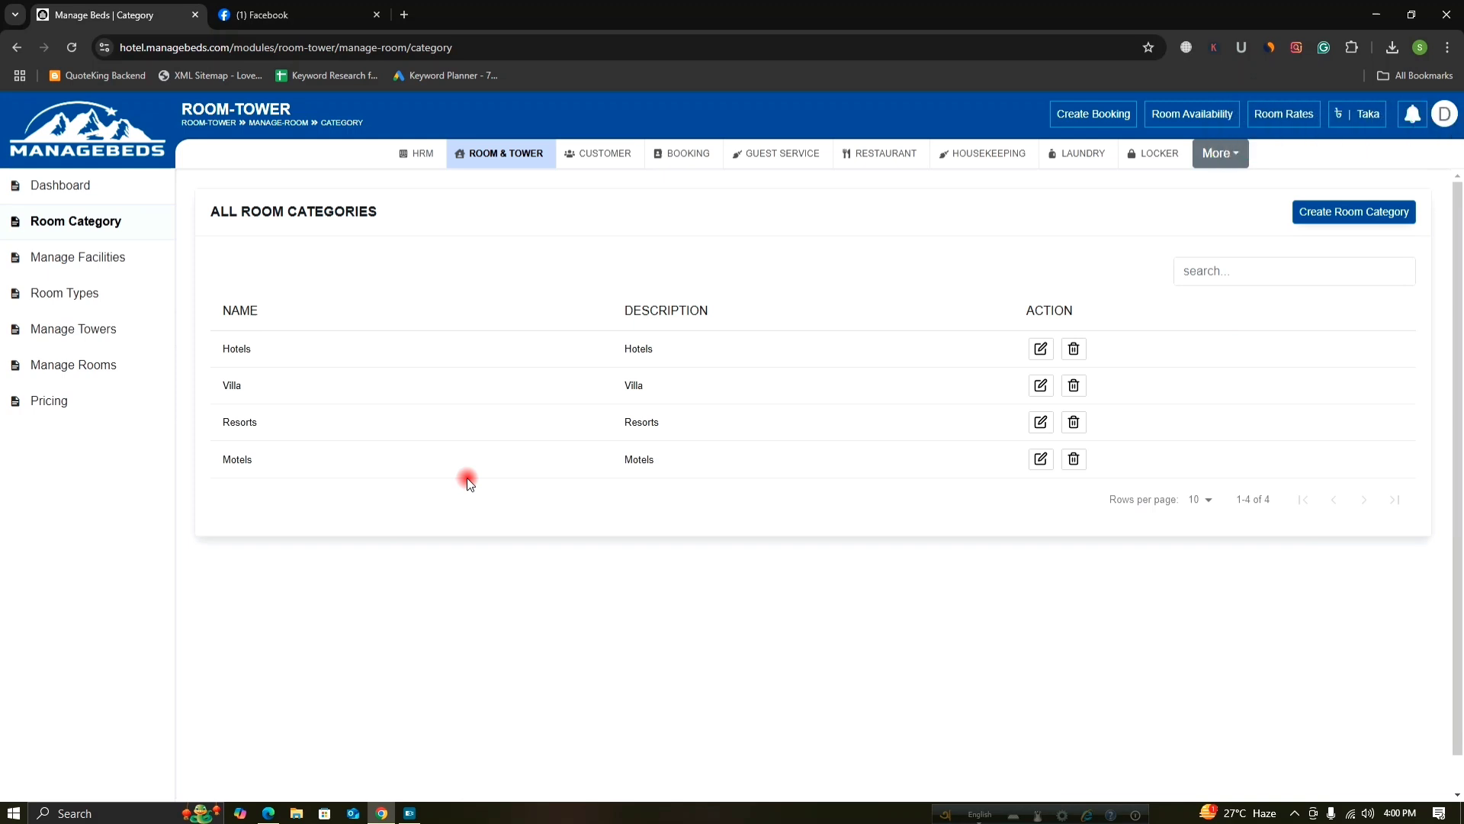
Create a room facility named "TV" under the managed facilities
click(110, 261)
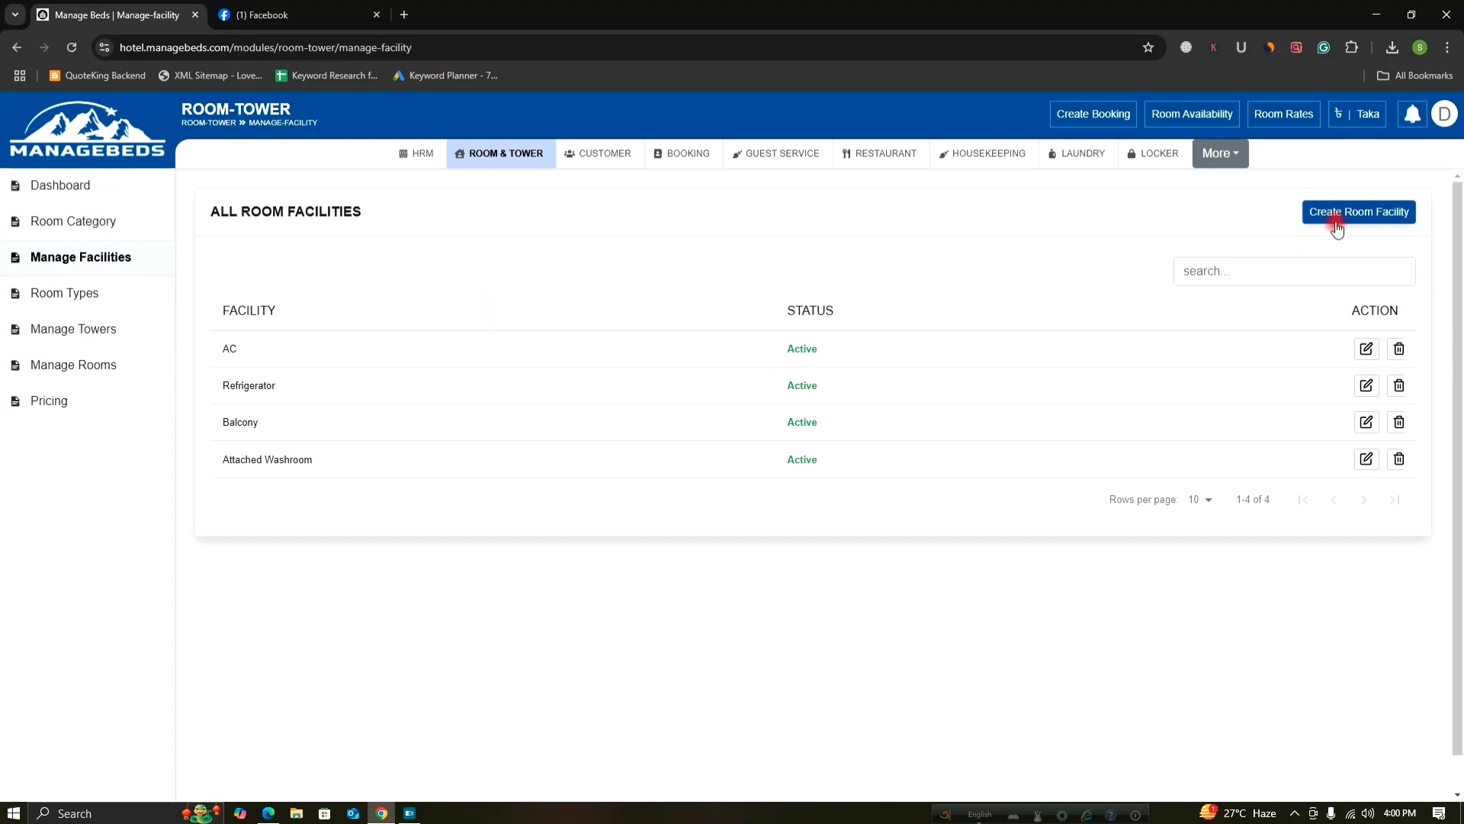
click(1377, 219)
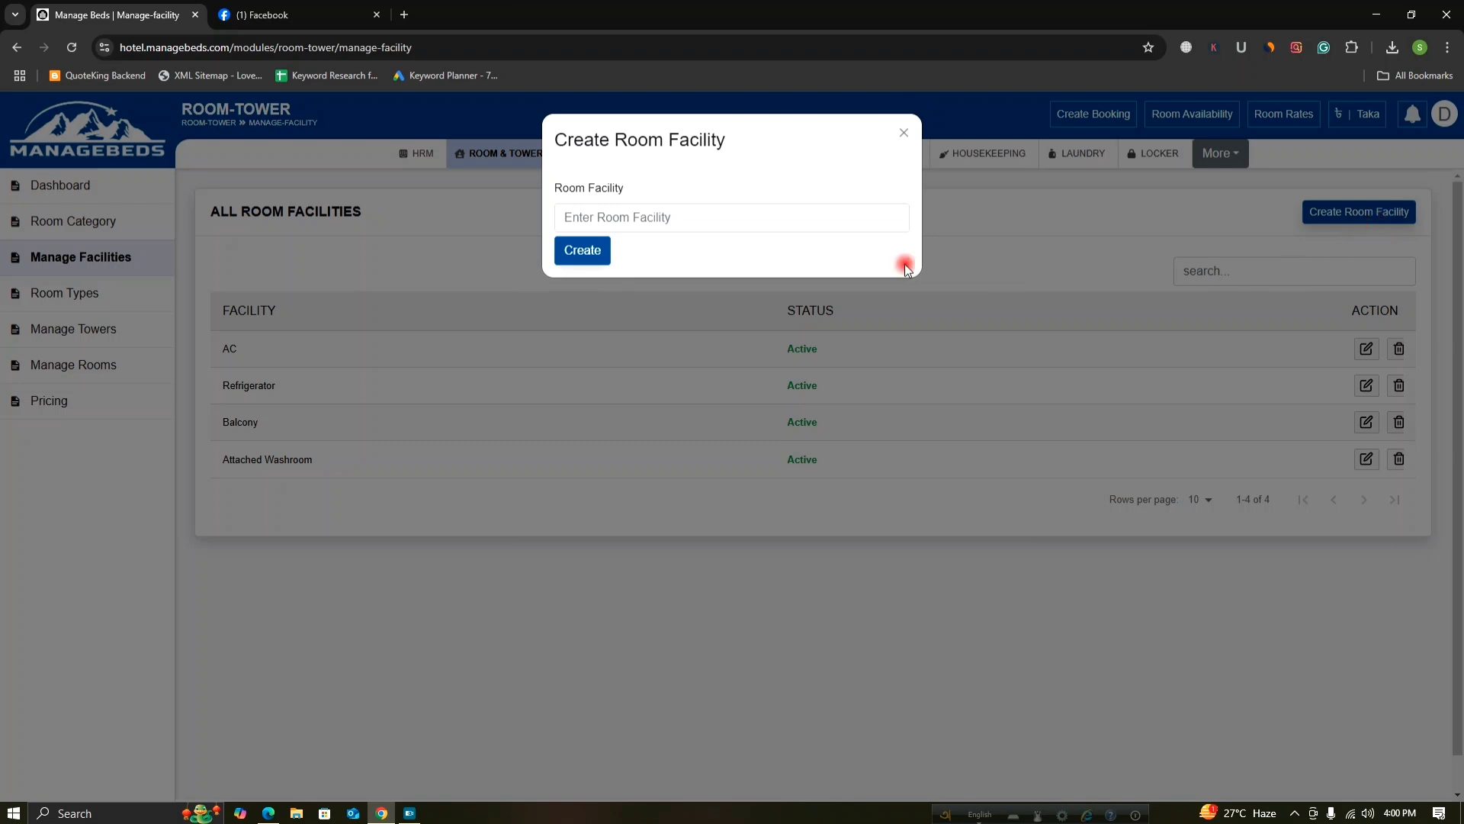
click(617, 217)
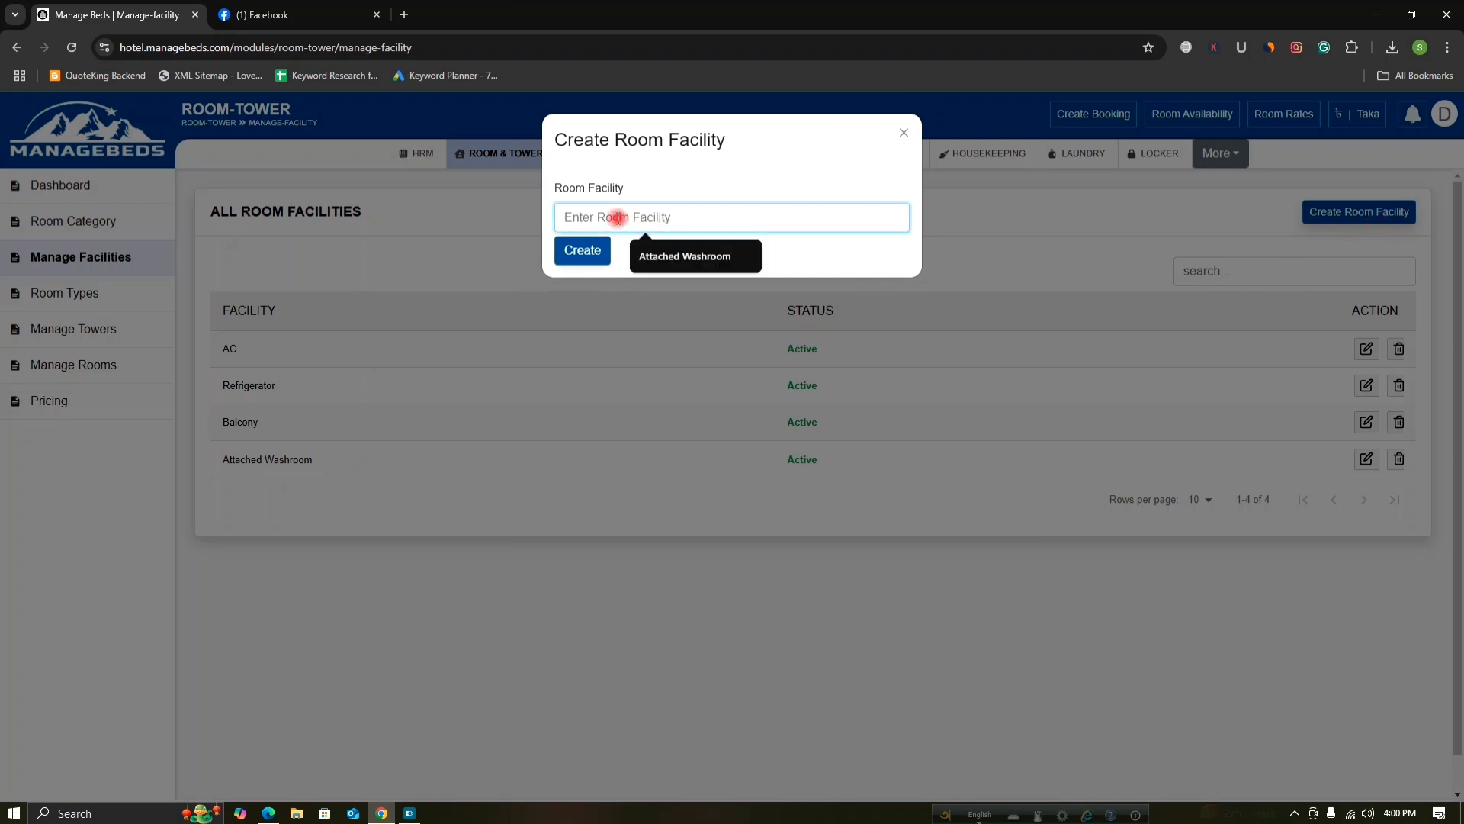
text(TV)
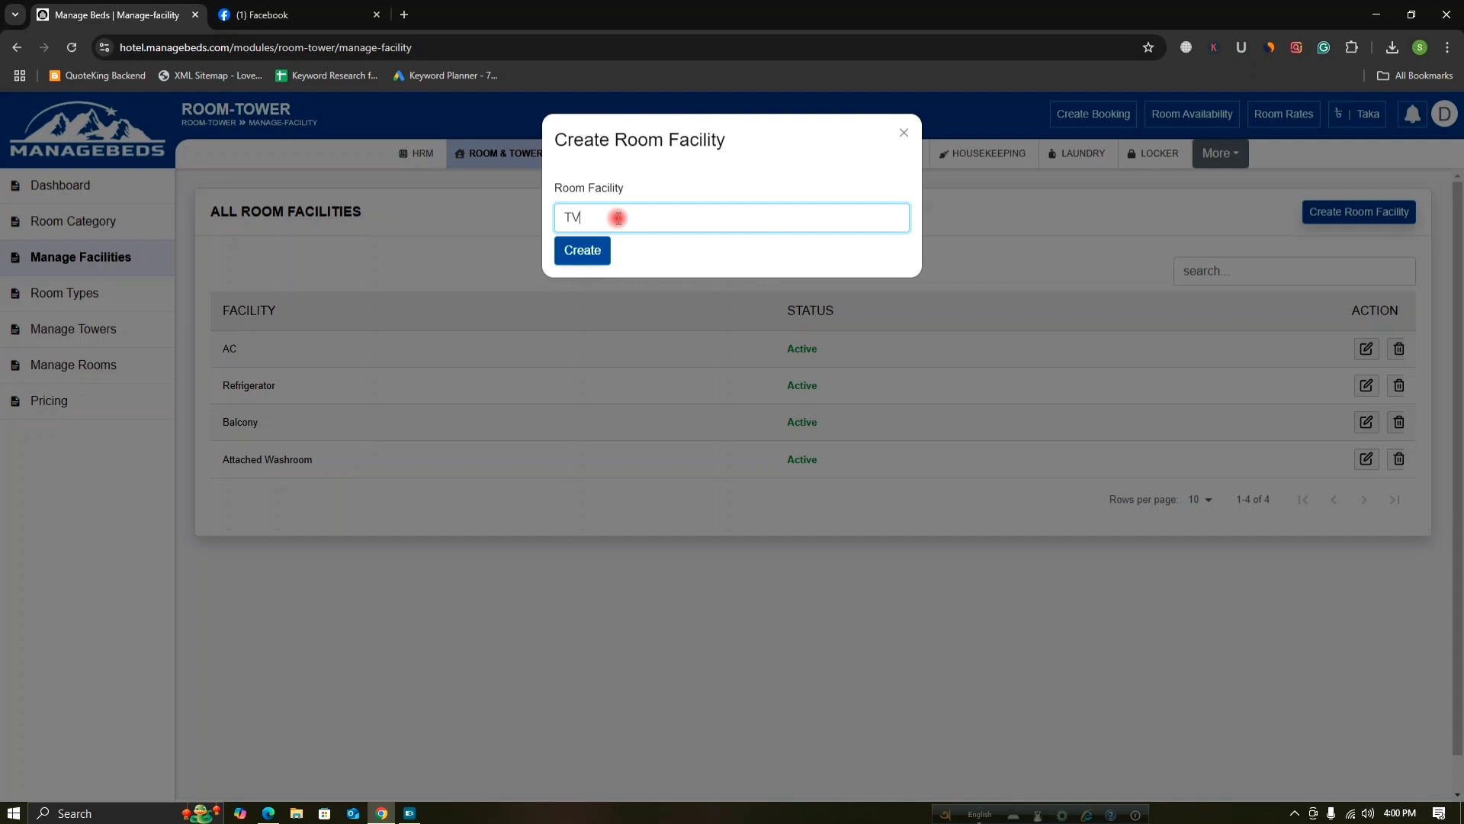
click(591, 252)
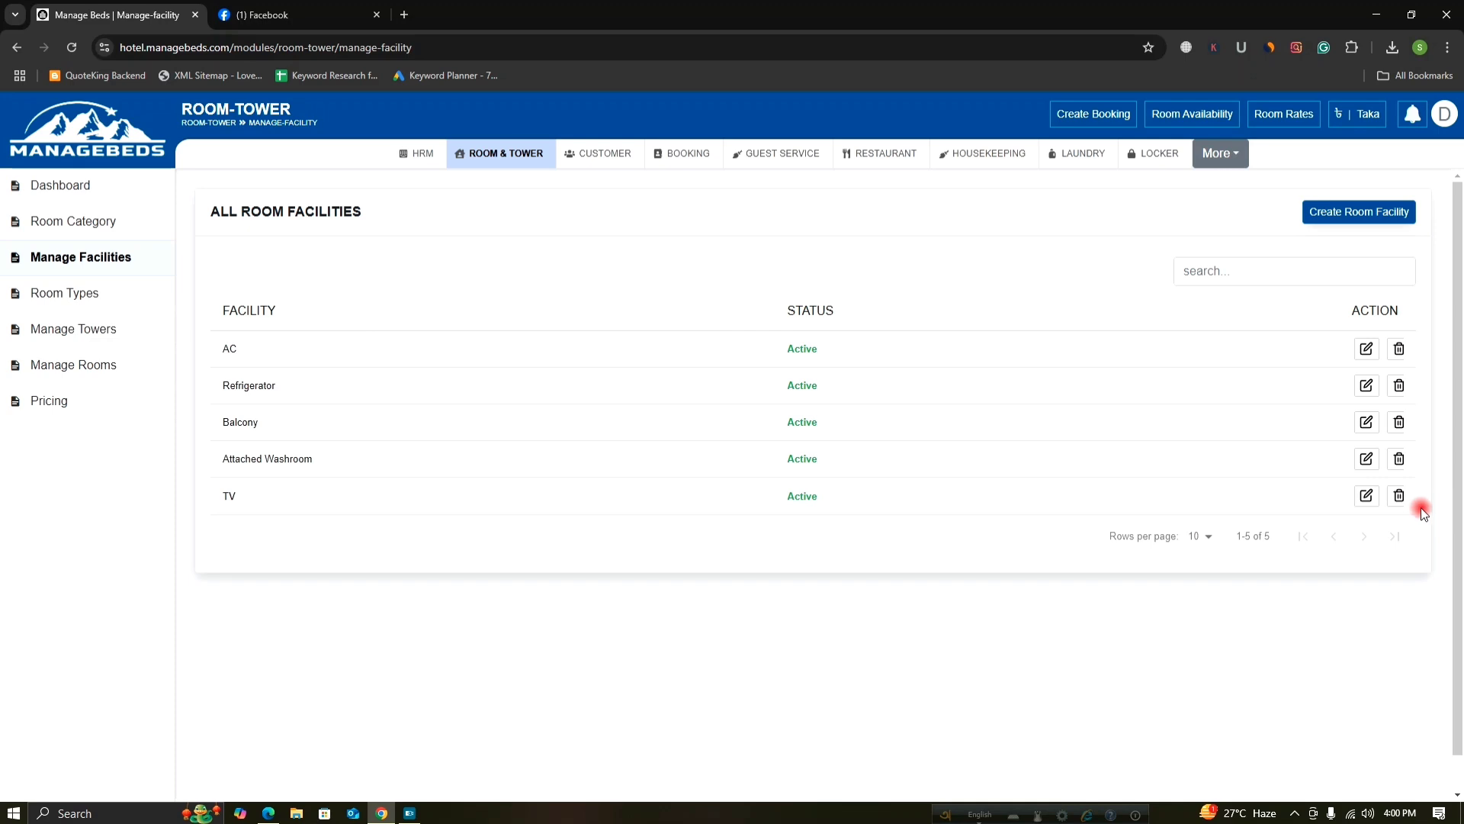
Start a new room type and name it "Premium Room"
click(89, 292)
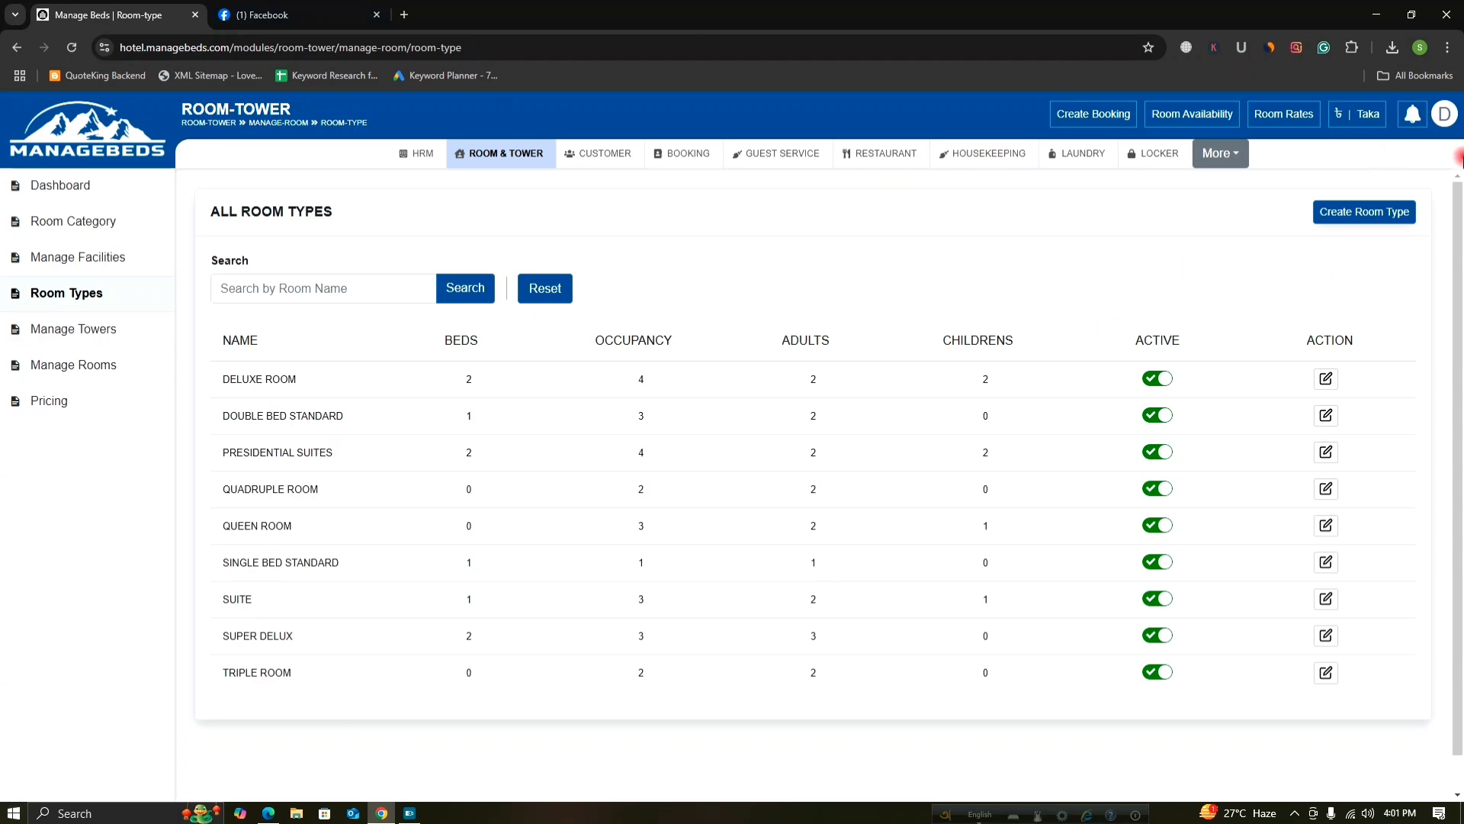
click(1356, 213)
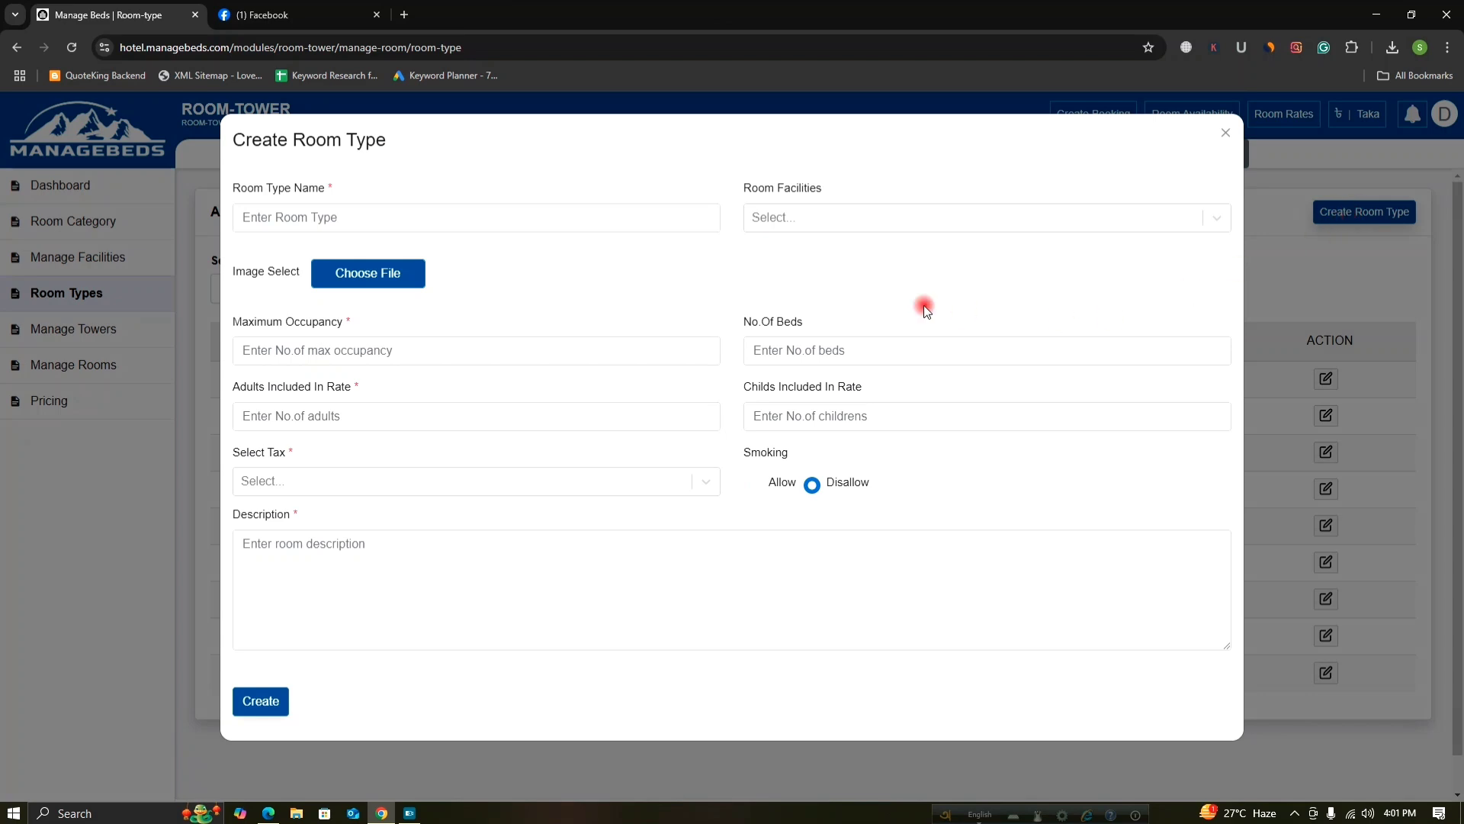
click(531, 218)
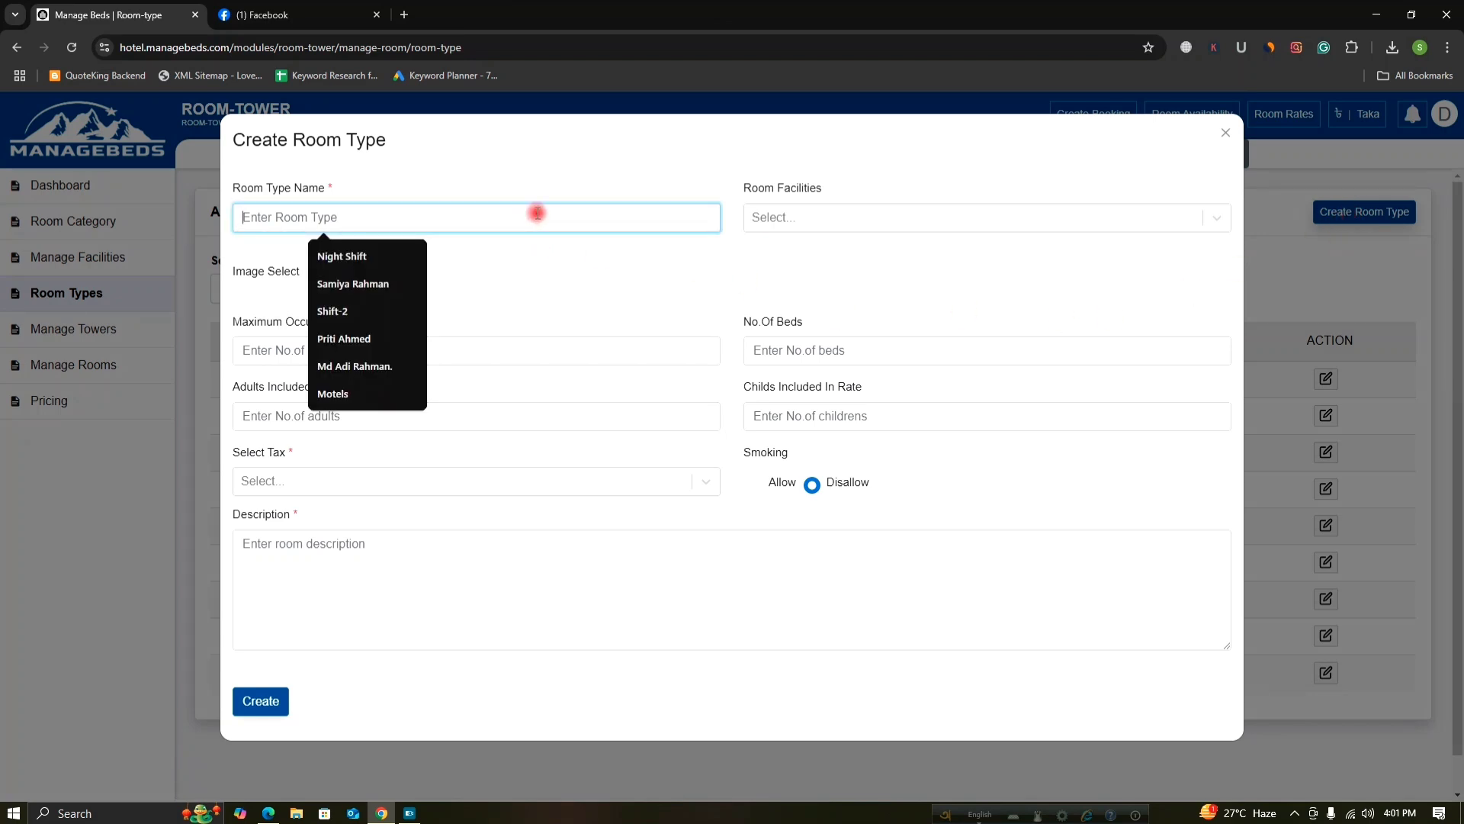
text(Pre)
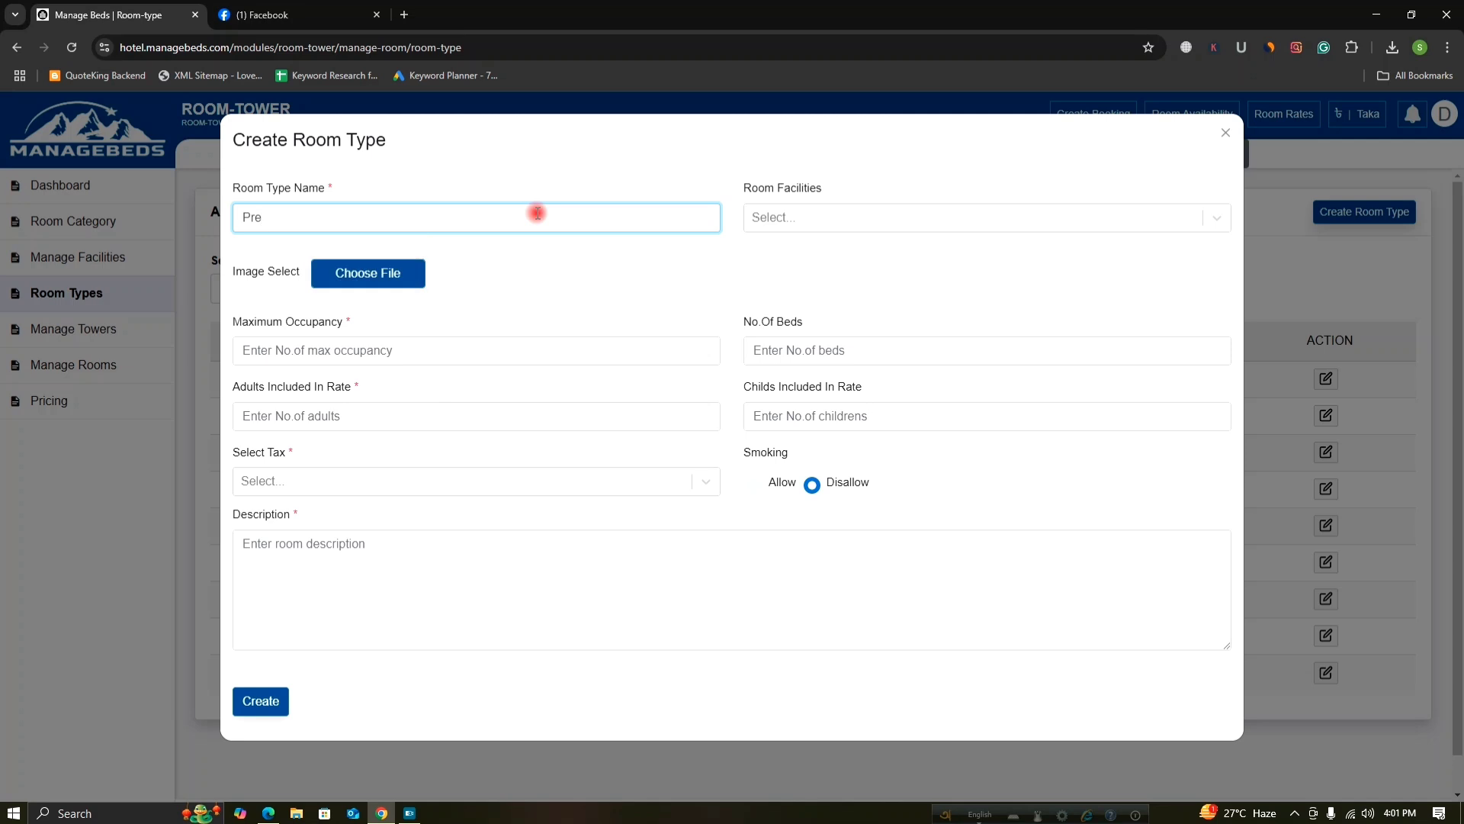
text(mium Room)
Assign the facilities AC, refrigerator, Attached Washroom, Balcony and TV to the new room type
click(988, 219)
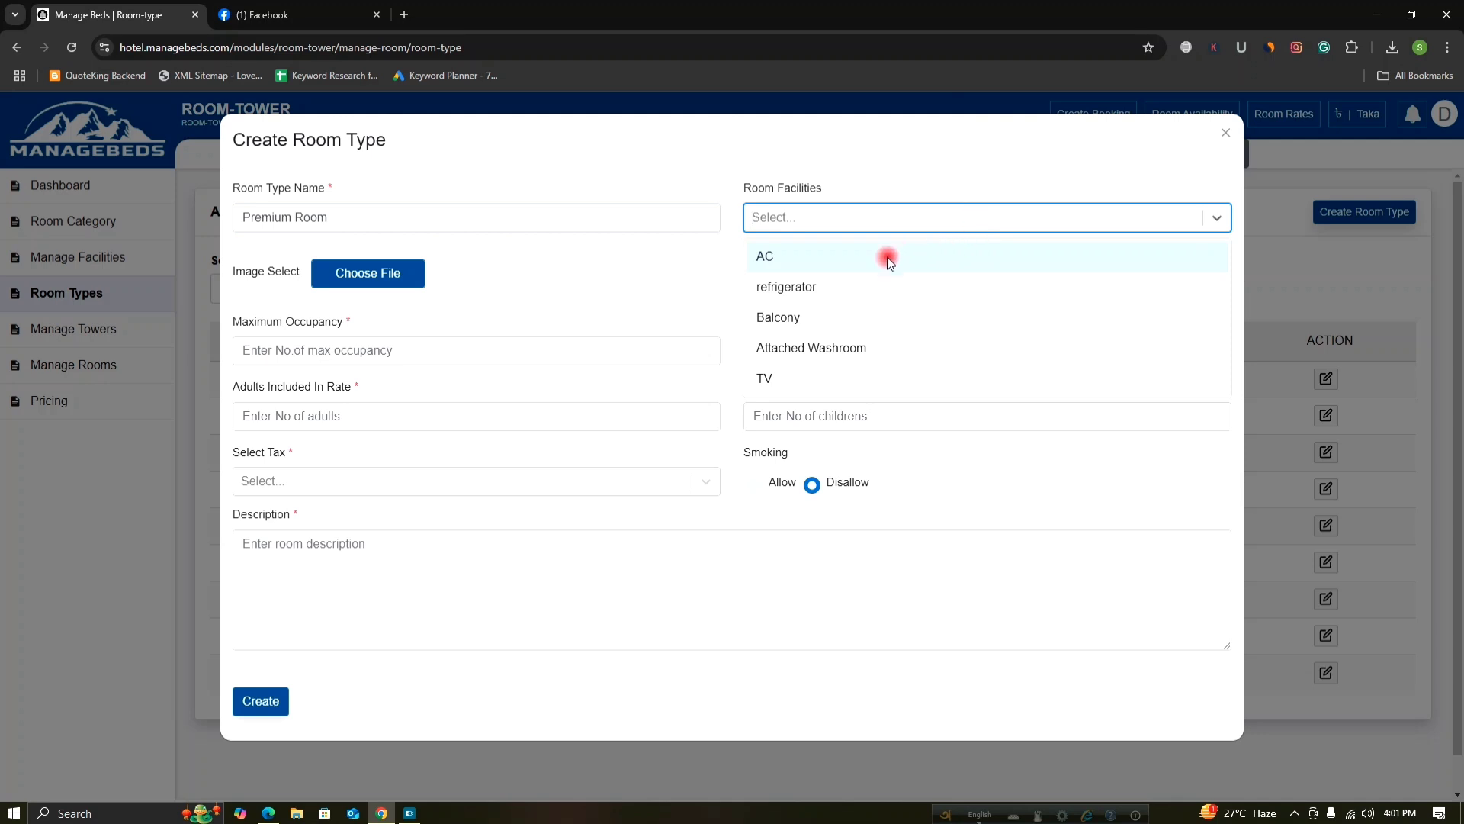
click(832, 256)
click(816, 255)
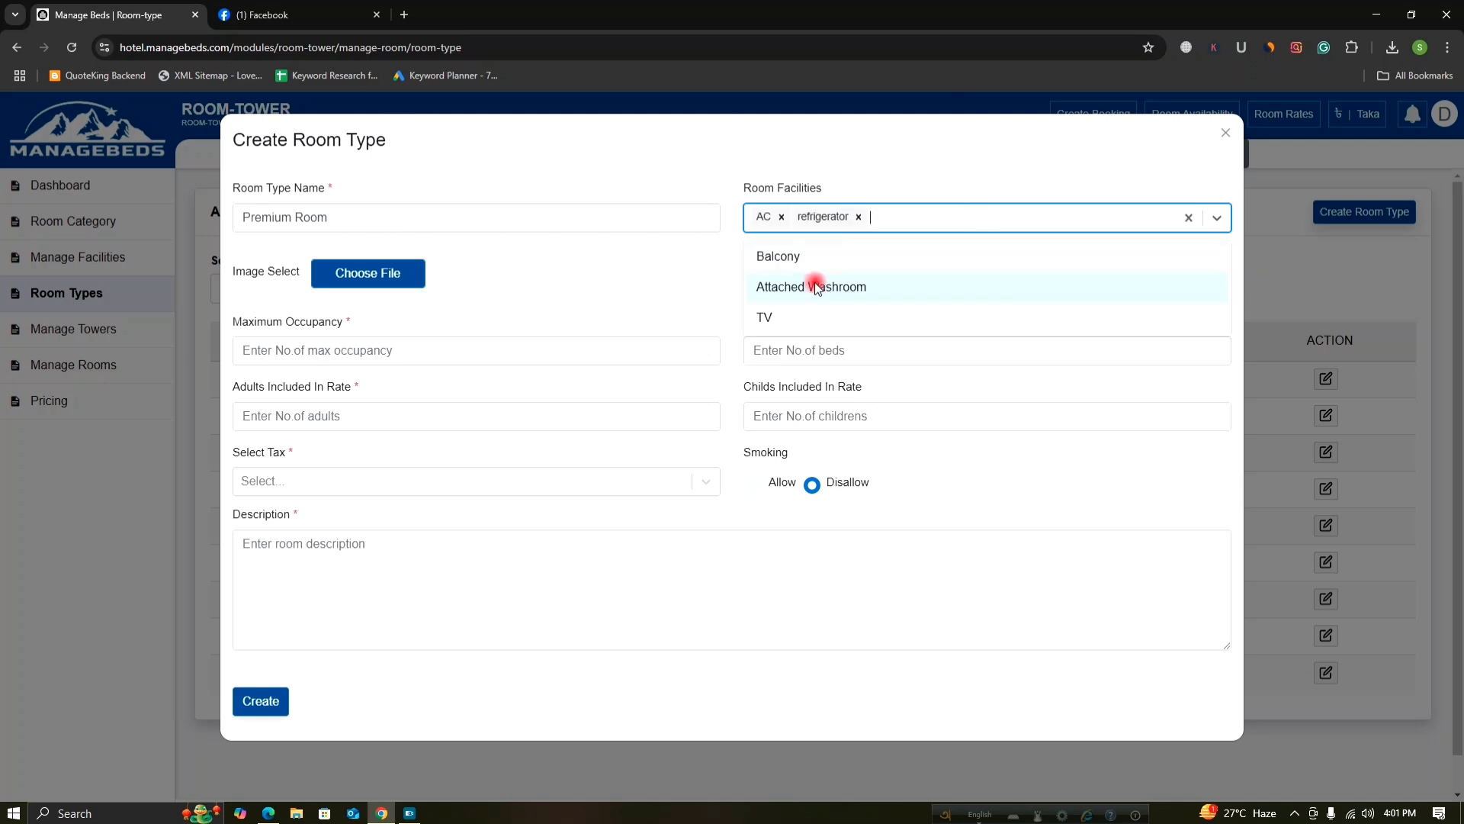
click(815, 286)
click(809, 257)
click(801, 255)
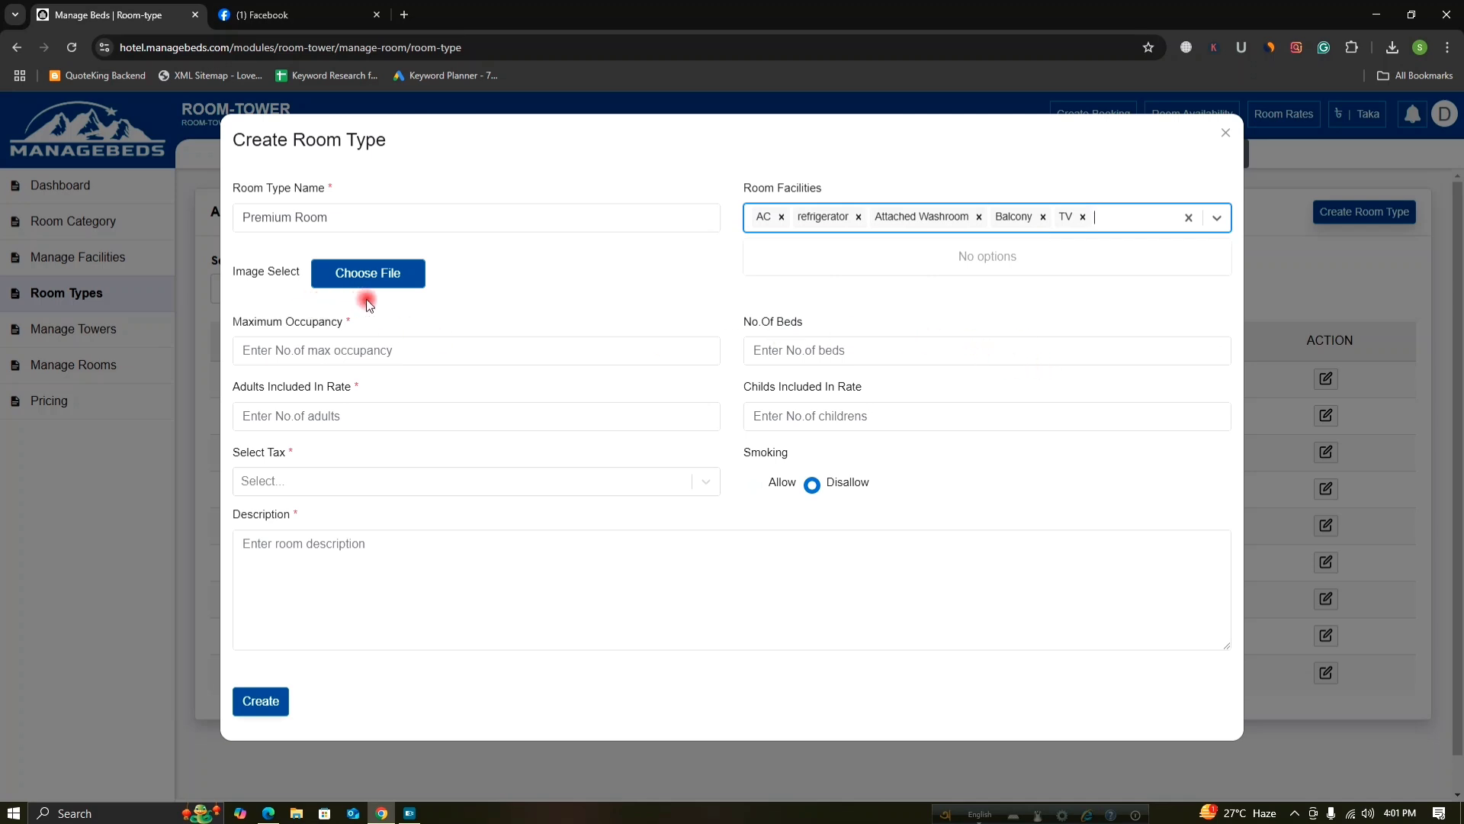
Set the room type's maximum occupancy to 4, with 2 beds, 2 adults and 2 children included in the rate
click(392, 350)
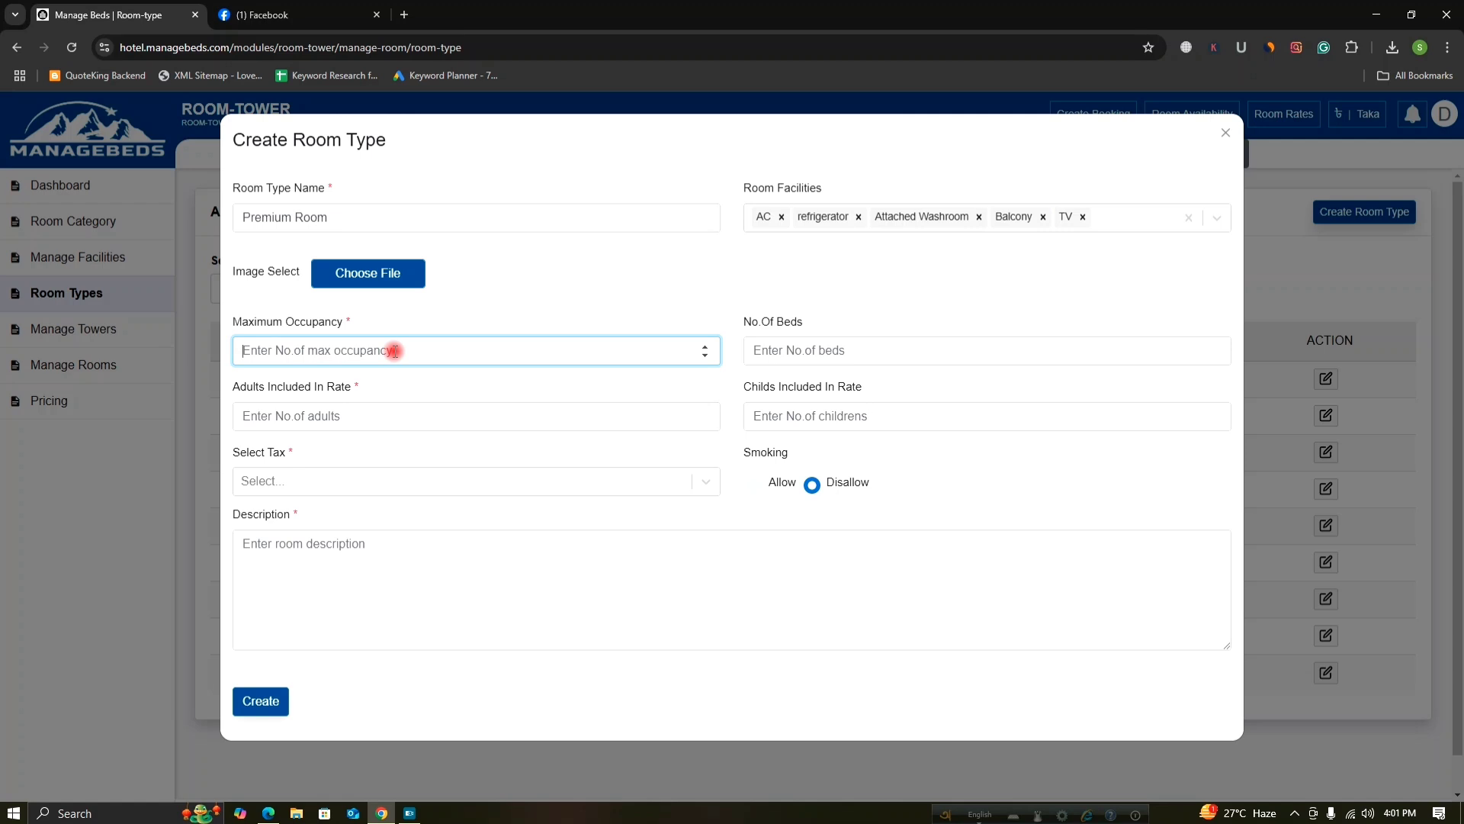
text(4)
click(762, 354)
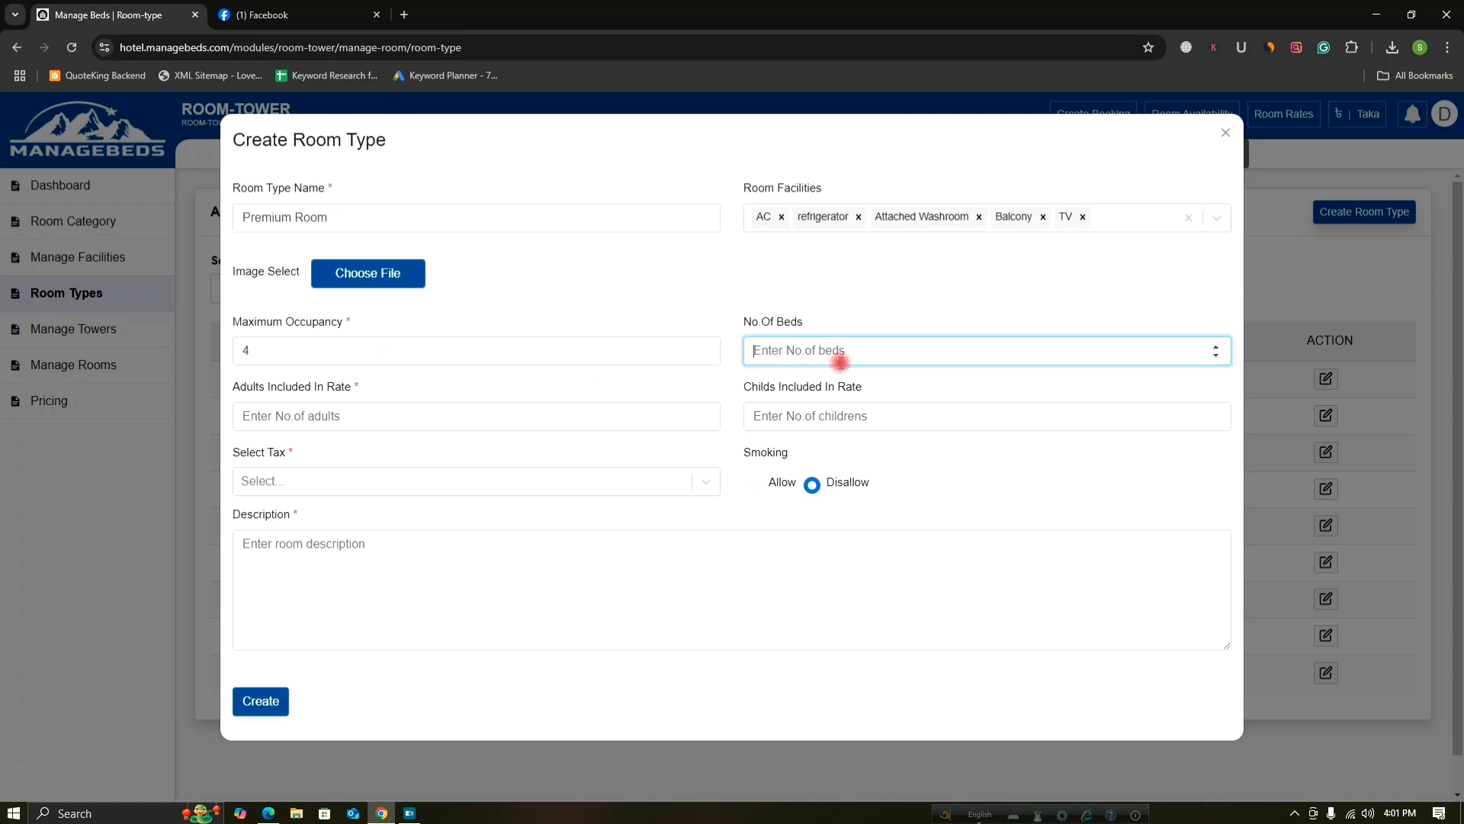
text(2)
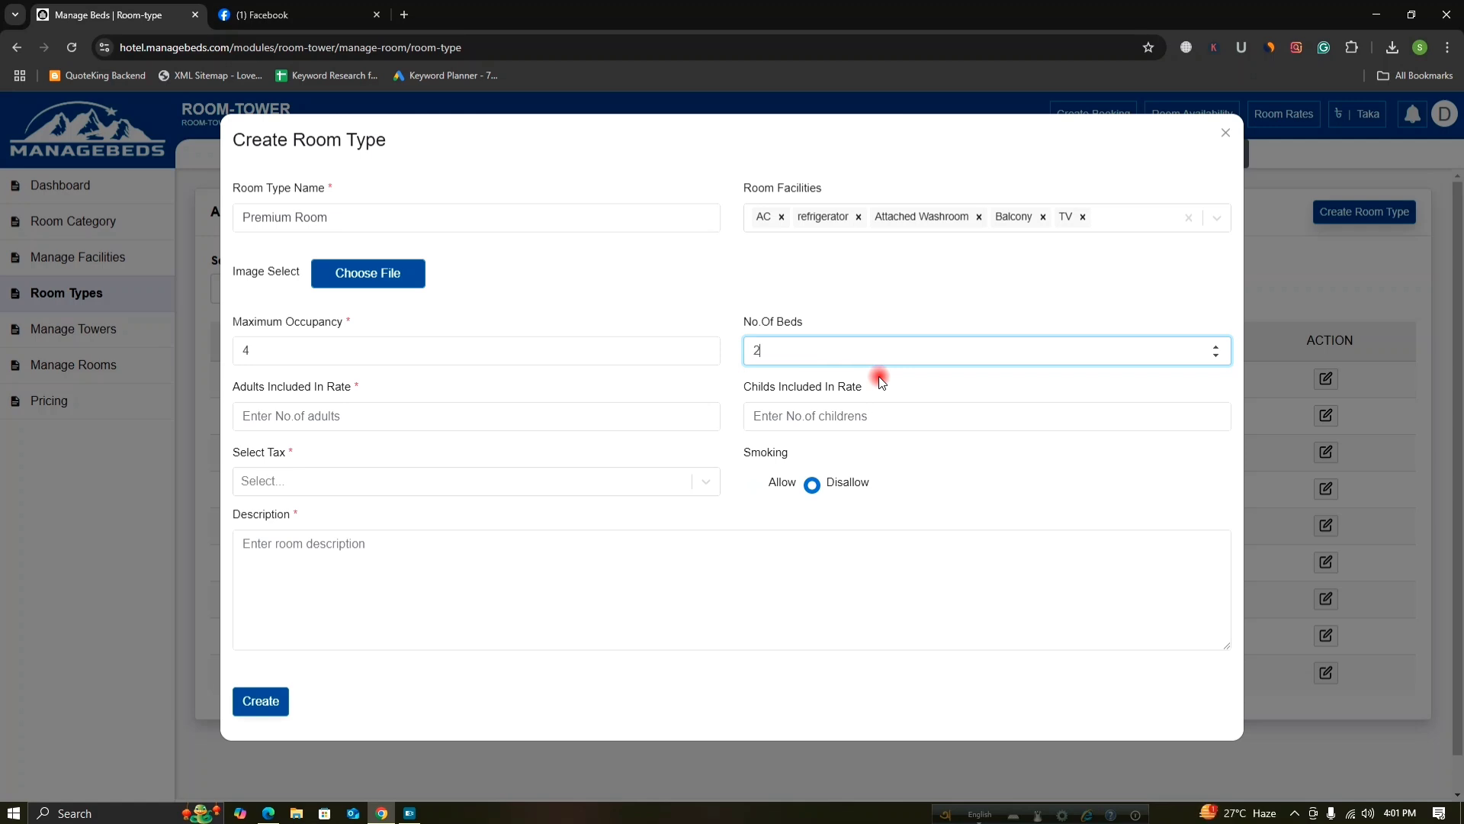
click(348, 412)
text(2)
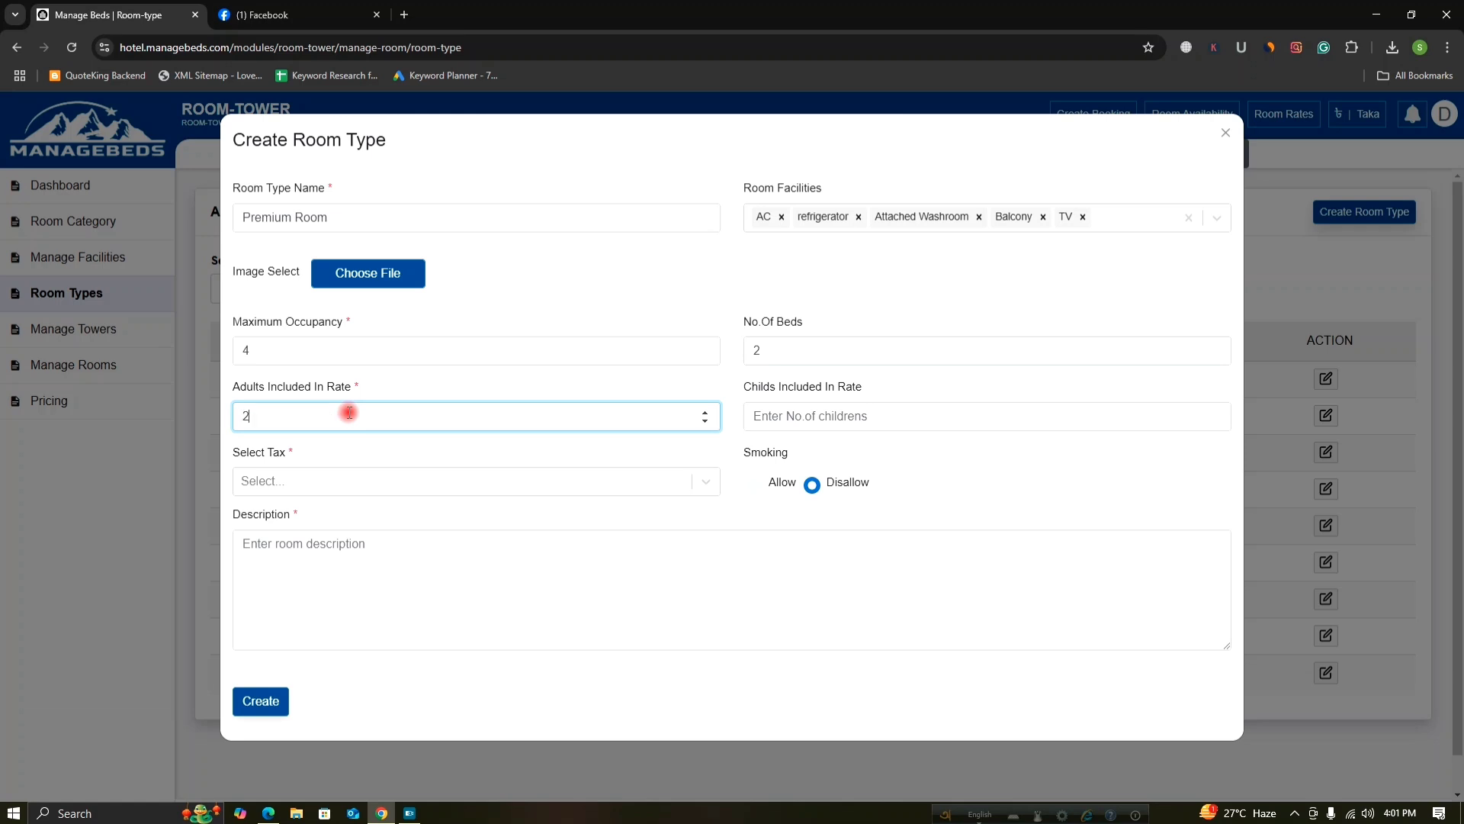
click(838, 416)
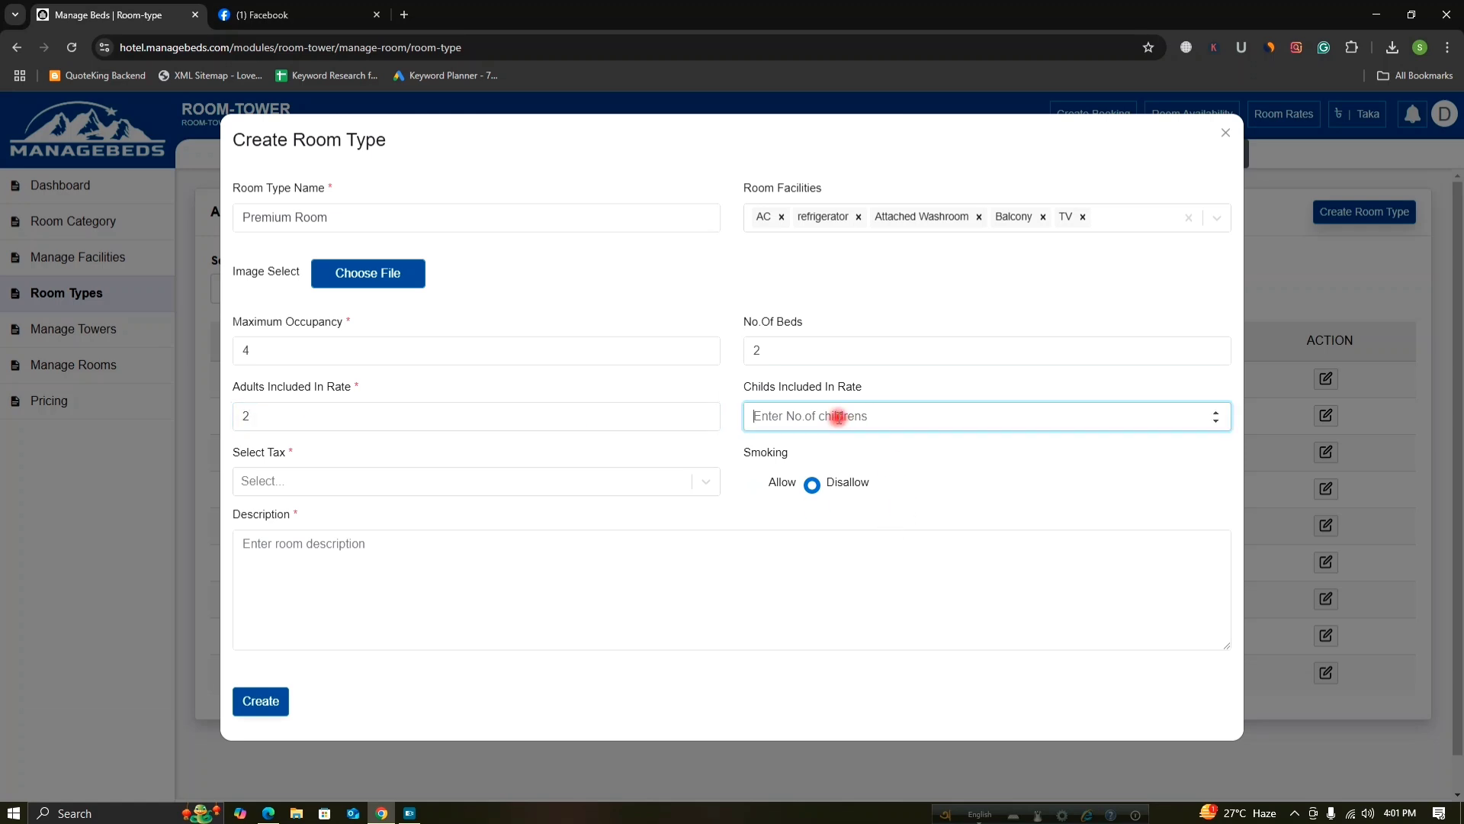
text(2)
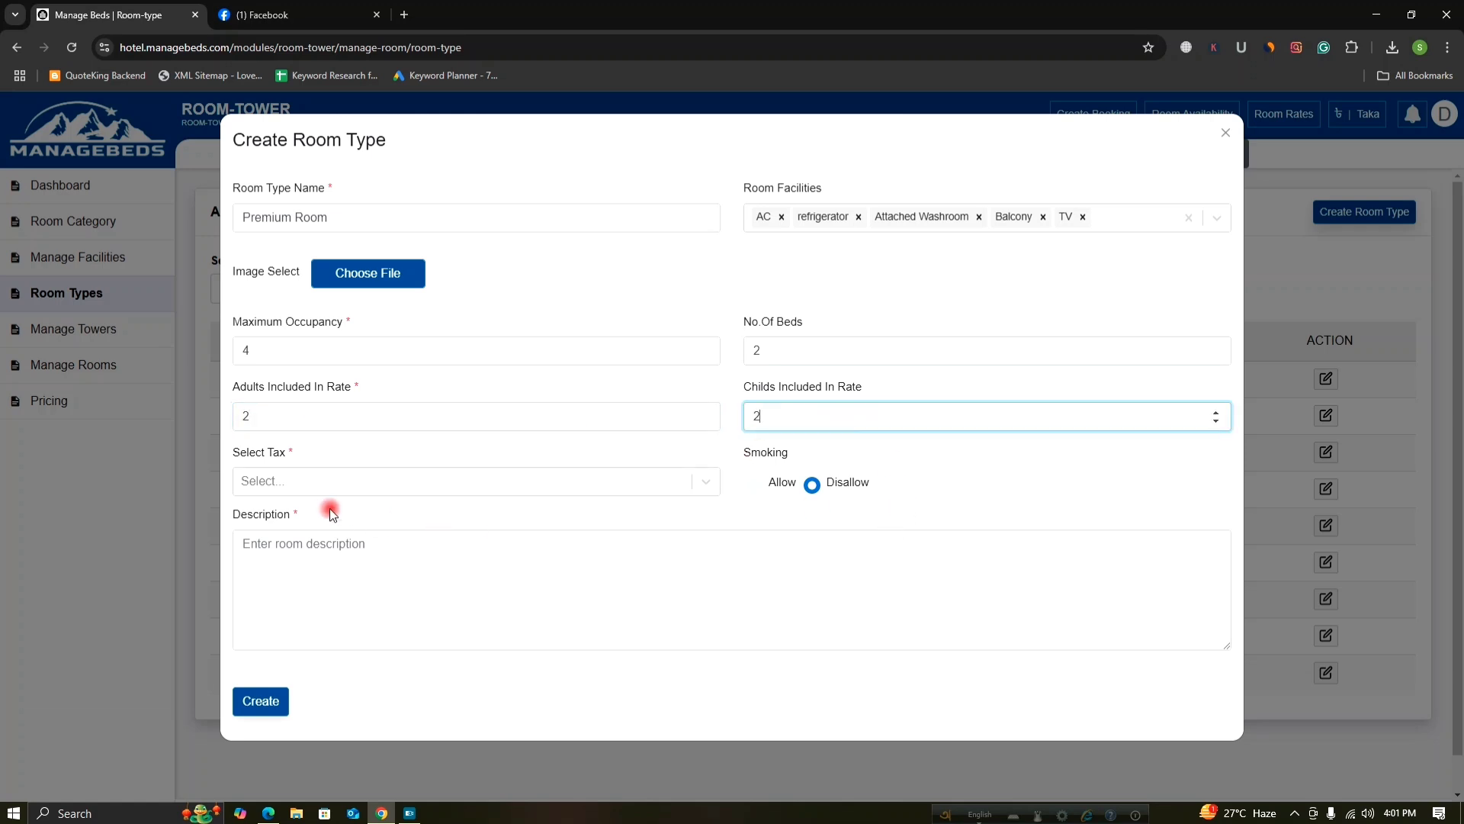
Apply the Single Room tax to the room type and set smoking to Disallow
click(285, 479)
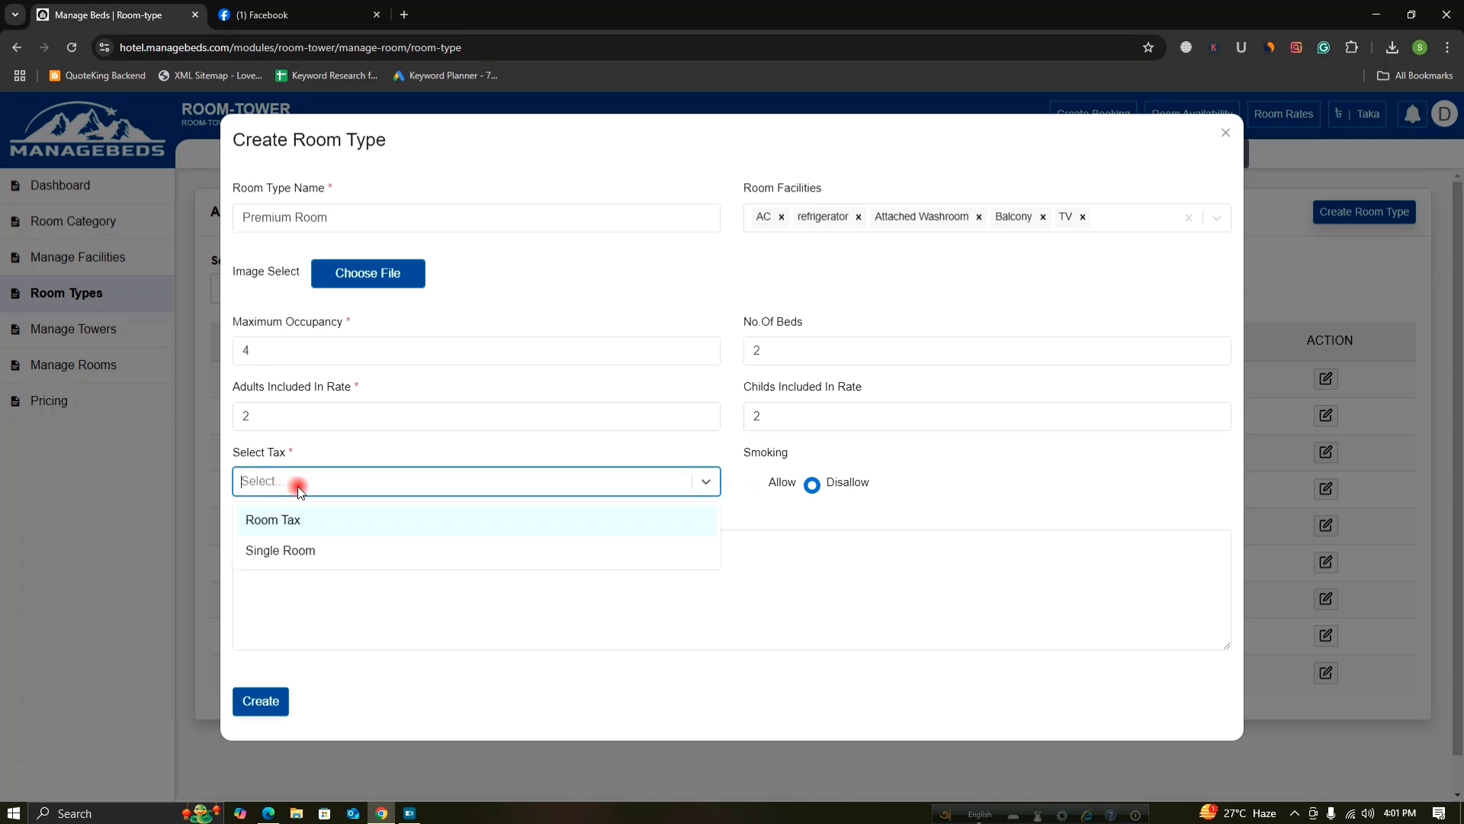
click(323, 547)
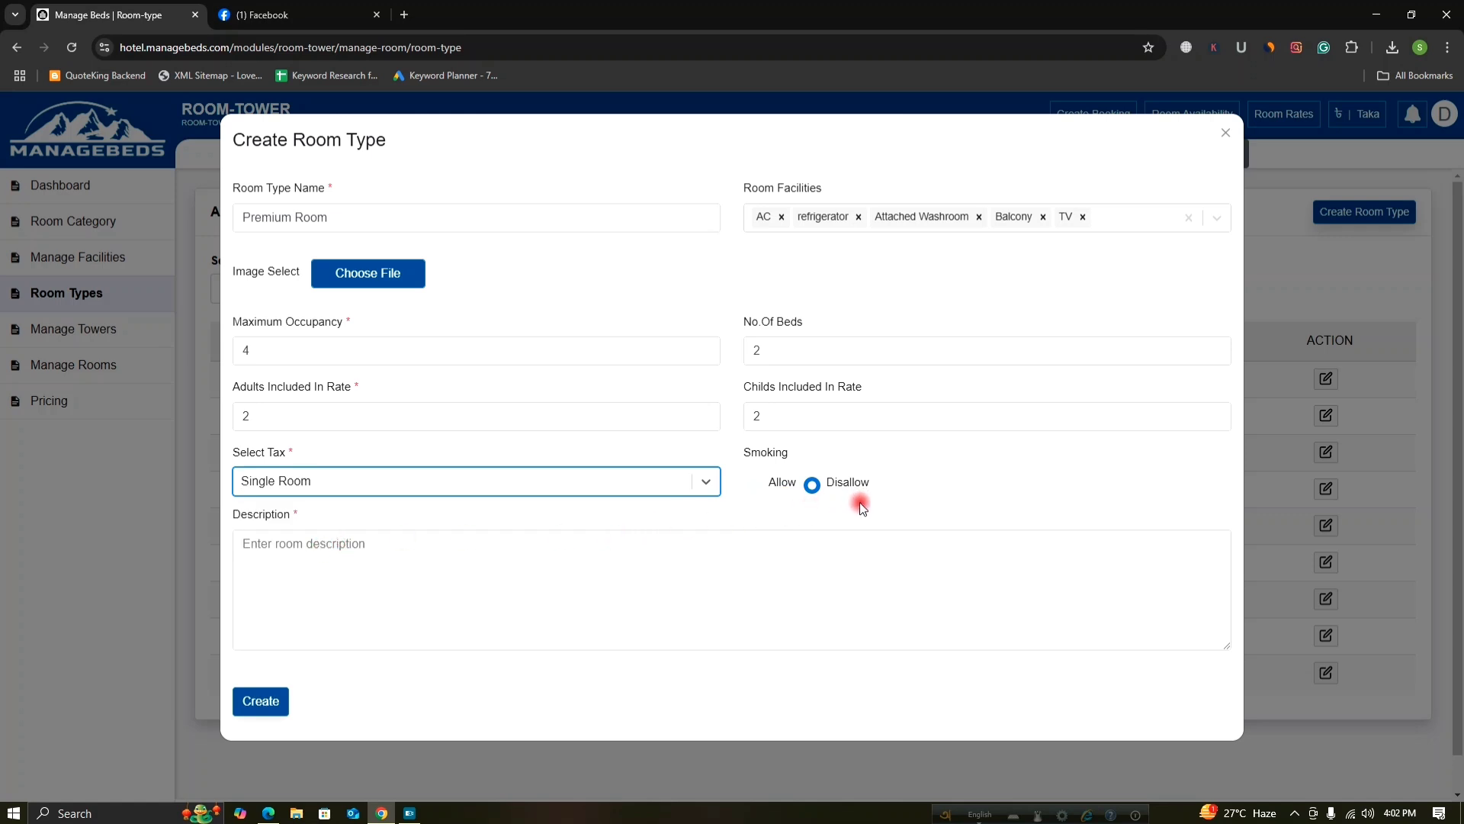
click(814, 486)
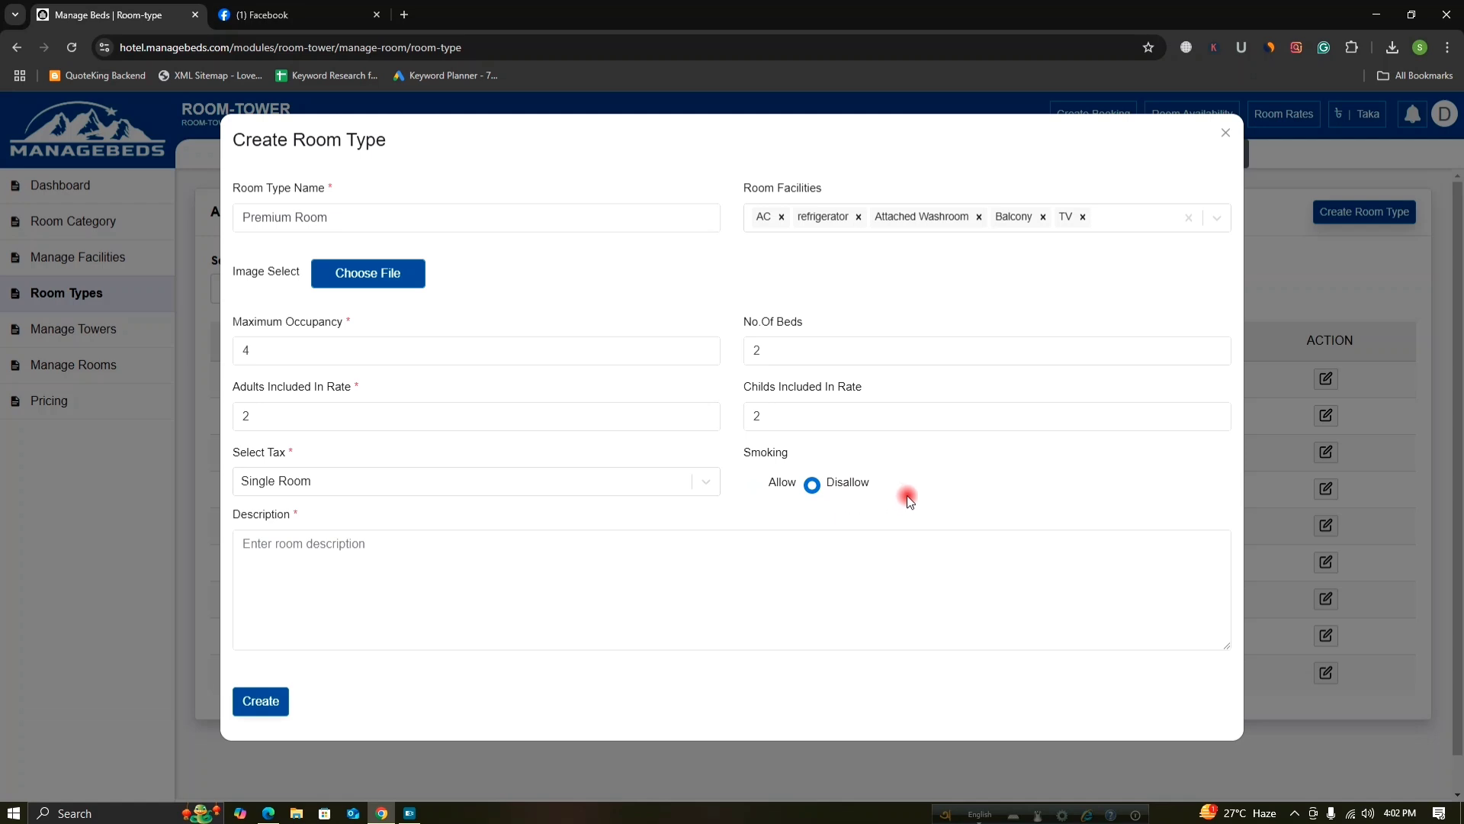
Enter "Premium Room" as the room type's description and create the room type
click(360, 561)
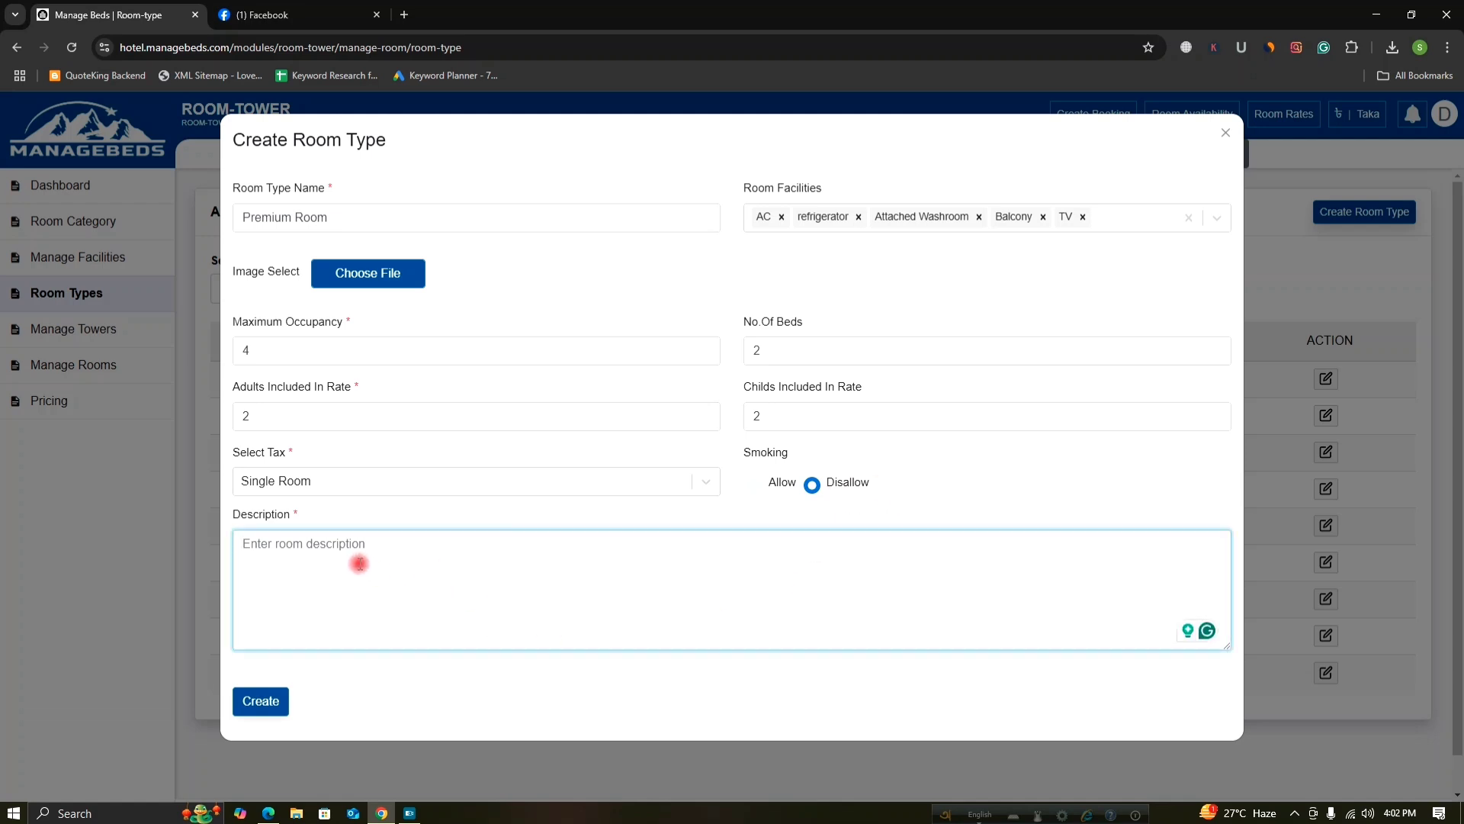
text(Premium )
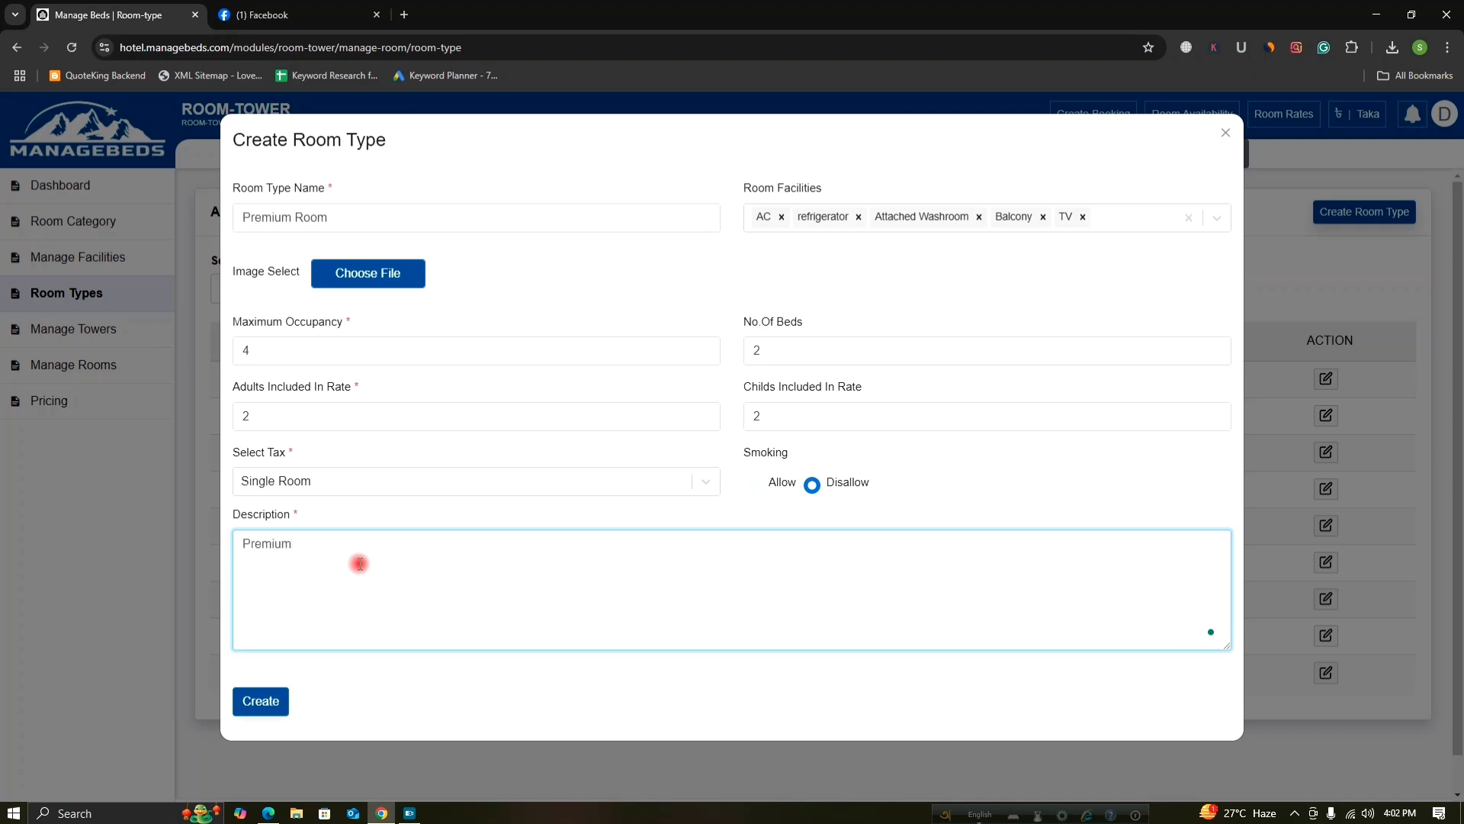
text(Room)
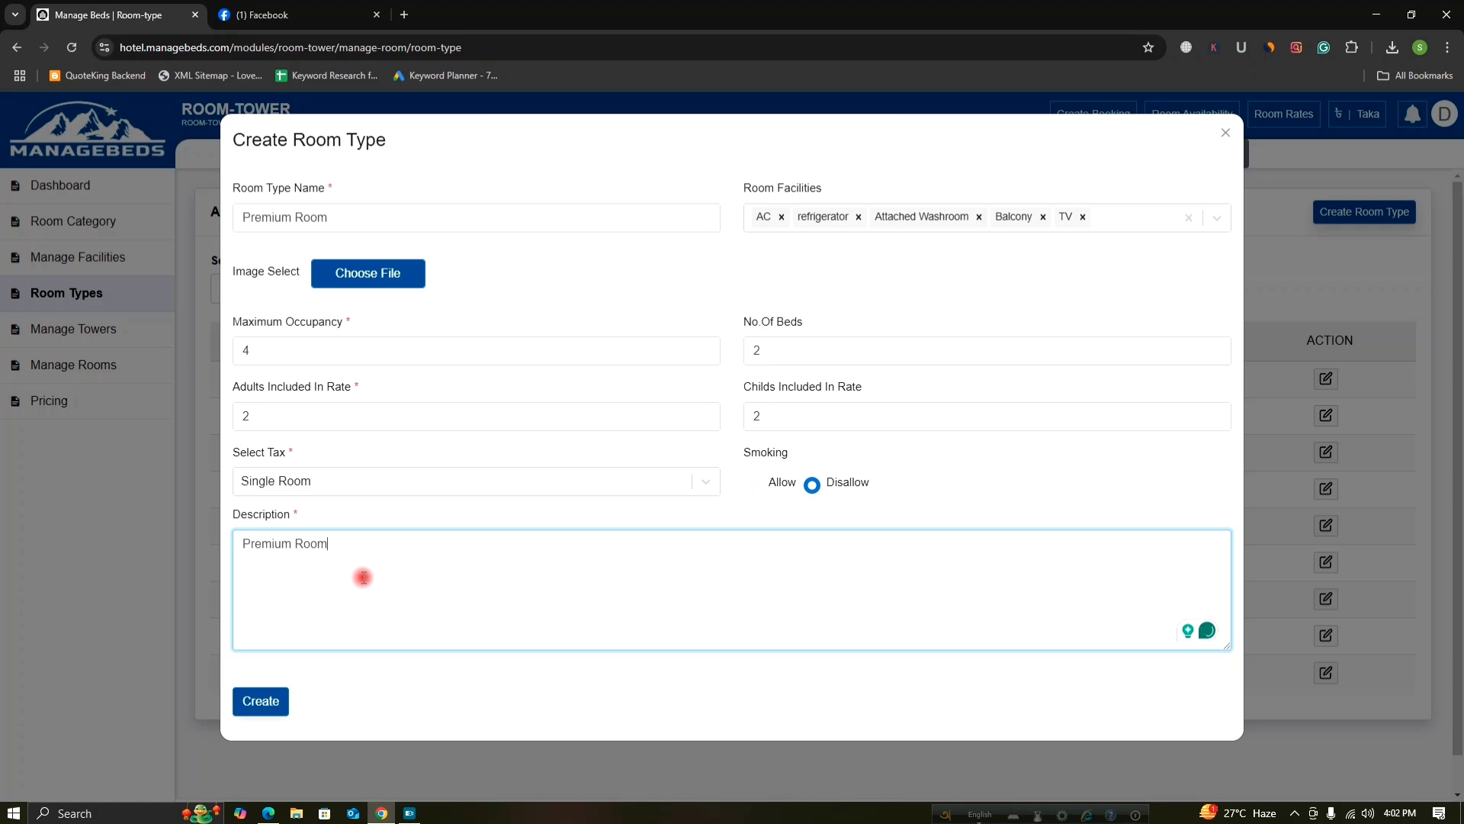
click(274, 697)
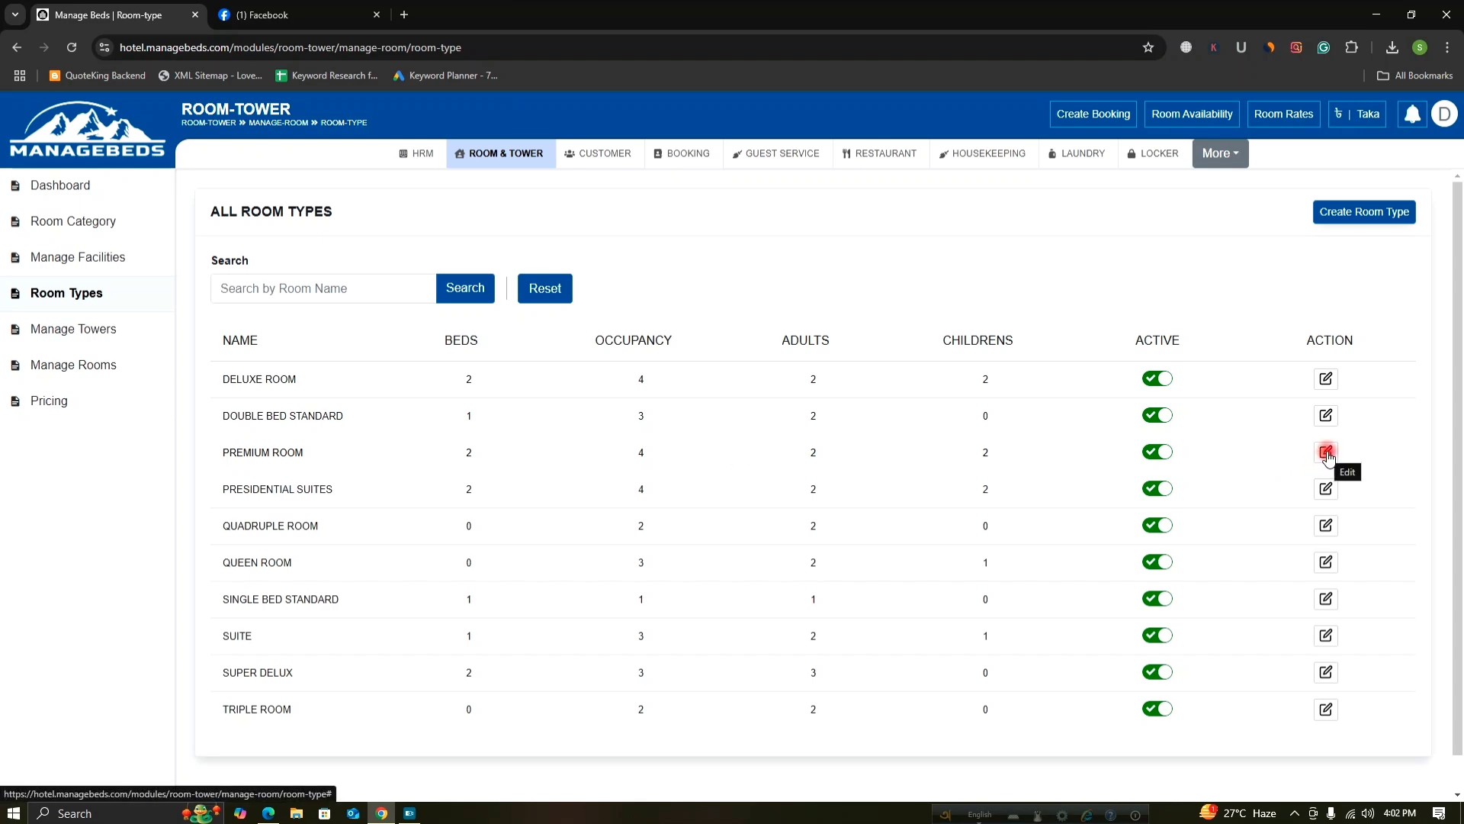
Create an active tower named "Alex Tower" with "Alex Tower" as its description
click(78, 335)
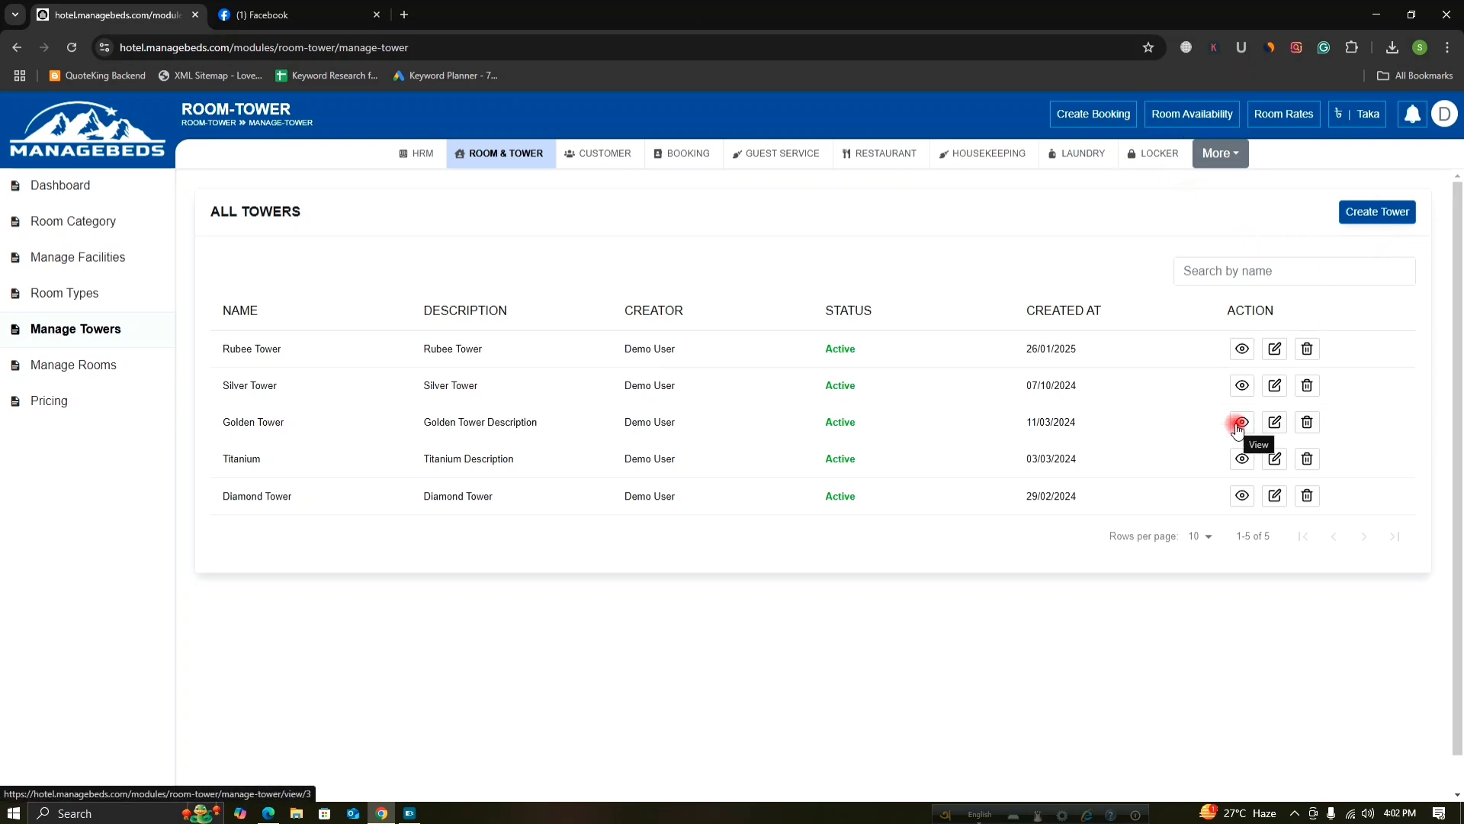
click(1382, 217)
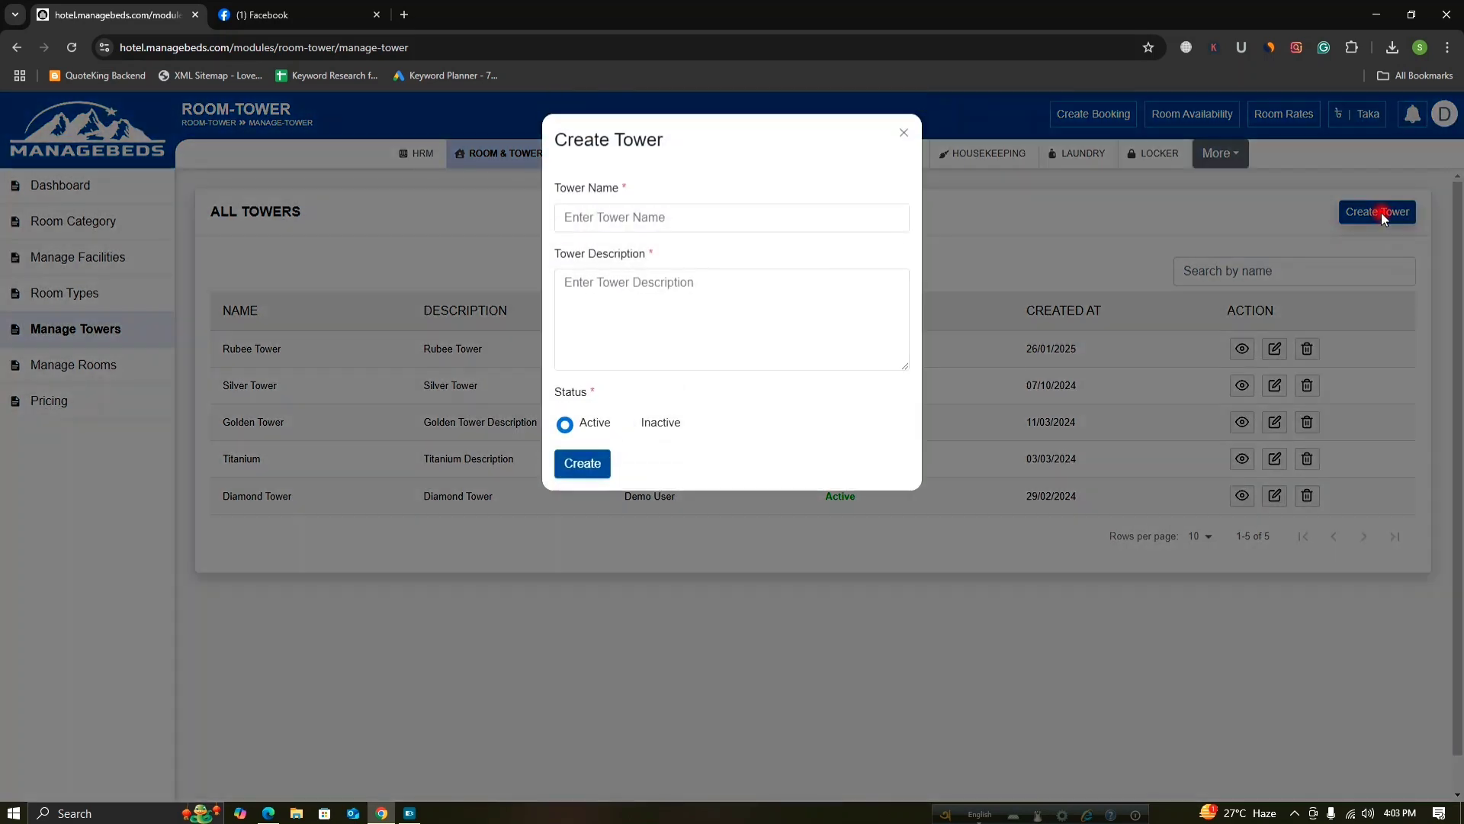
click(766, 205)
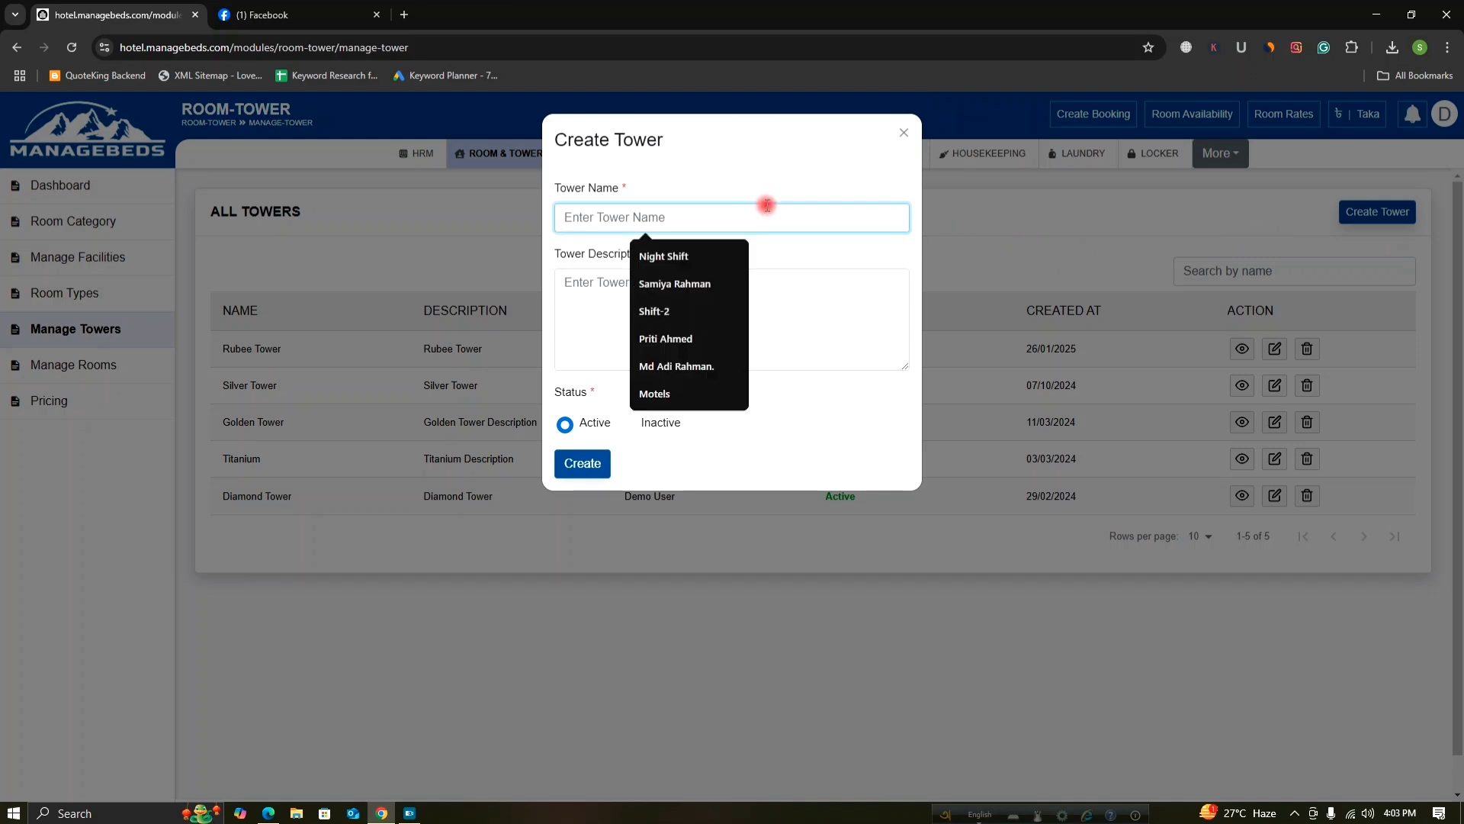
text(Alex Tower)
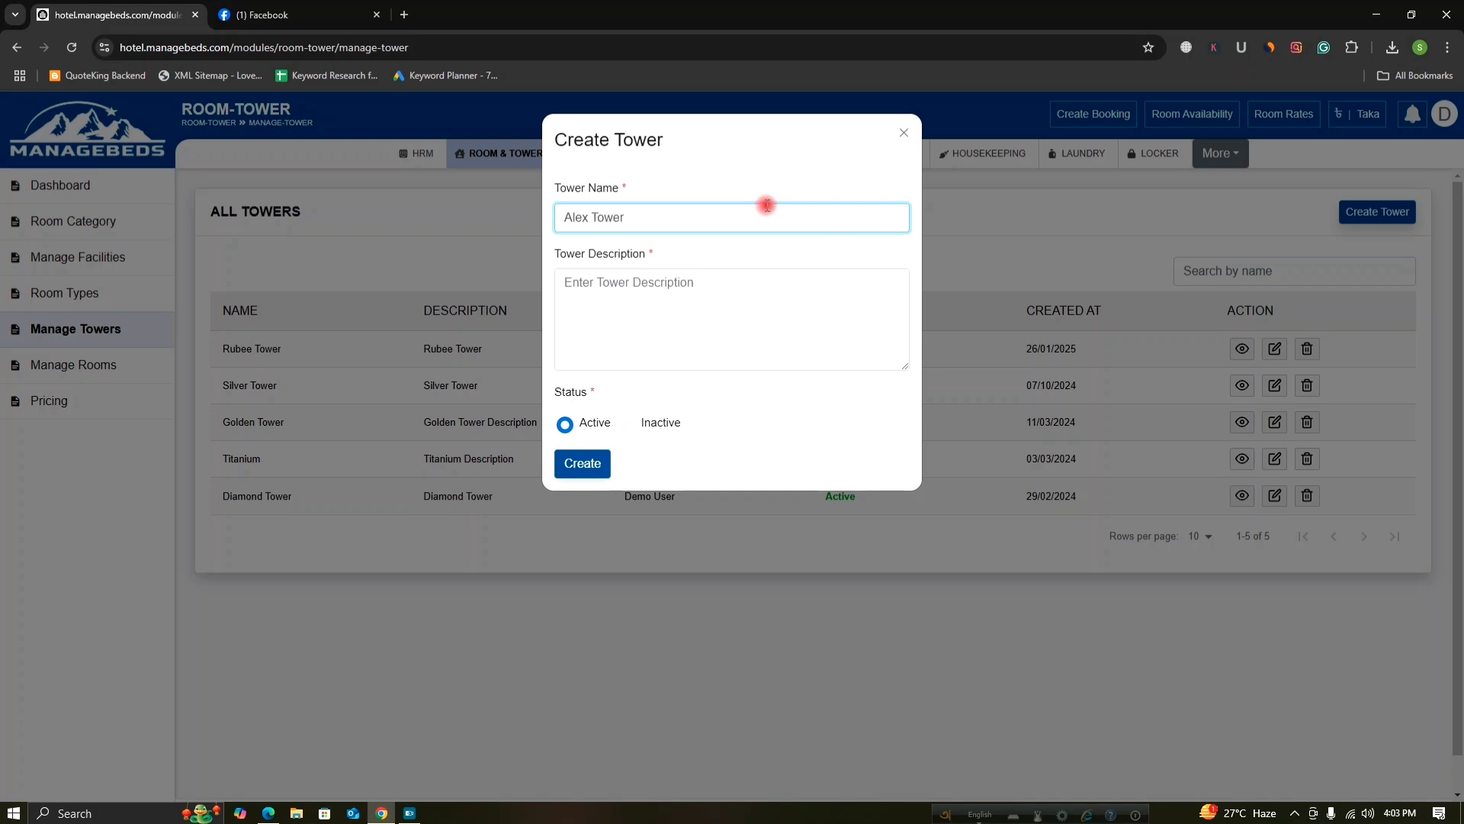
click(638, 303)
text(Alex Tower)
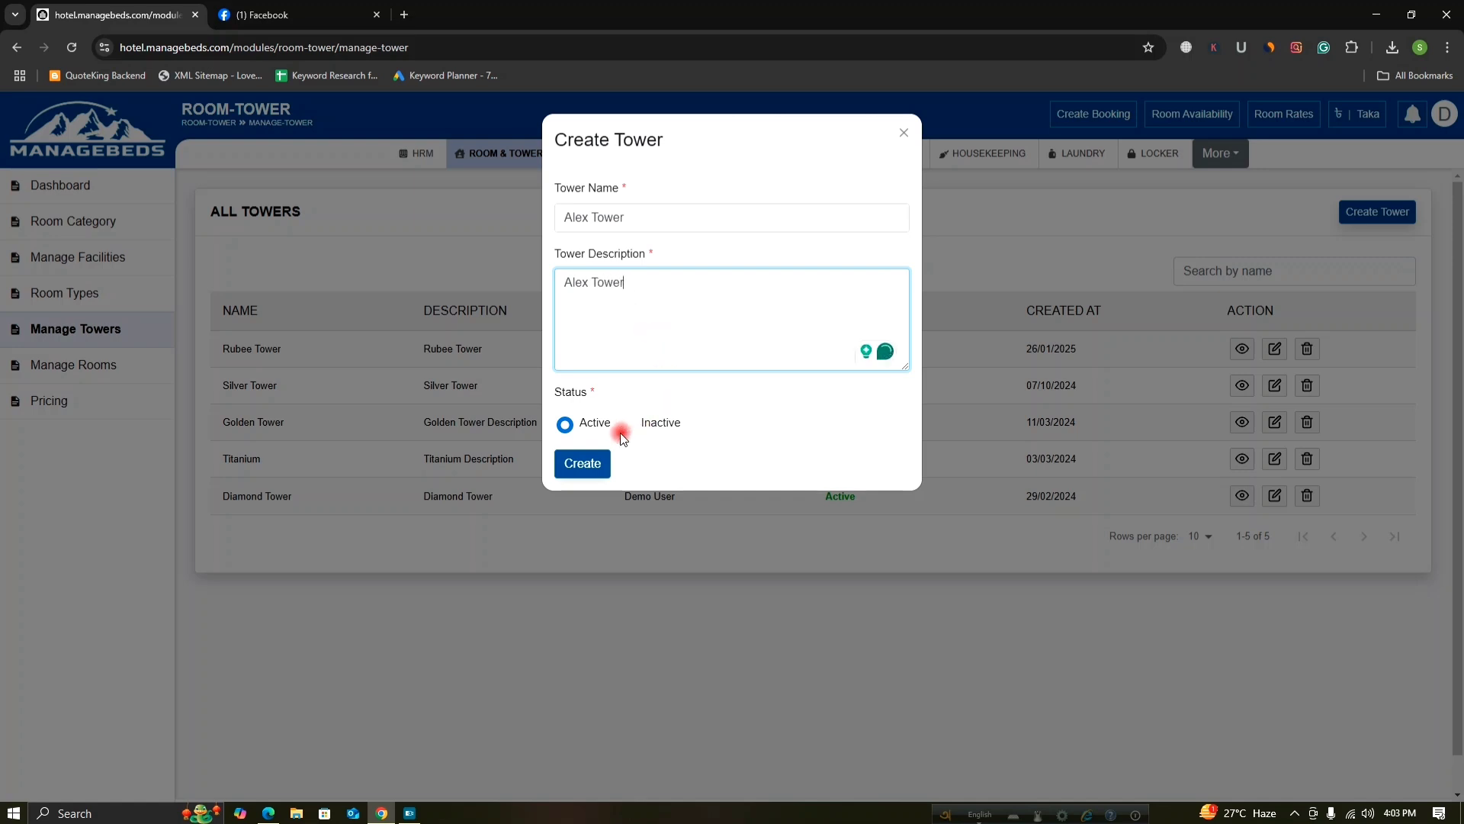
click(587, 468)
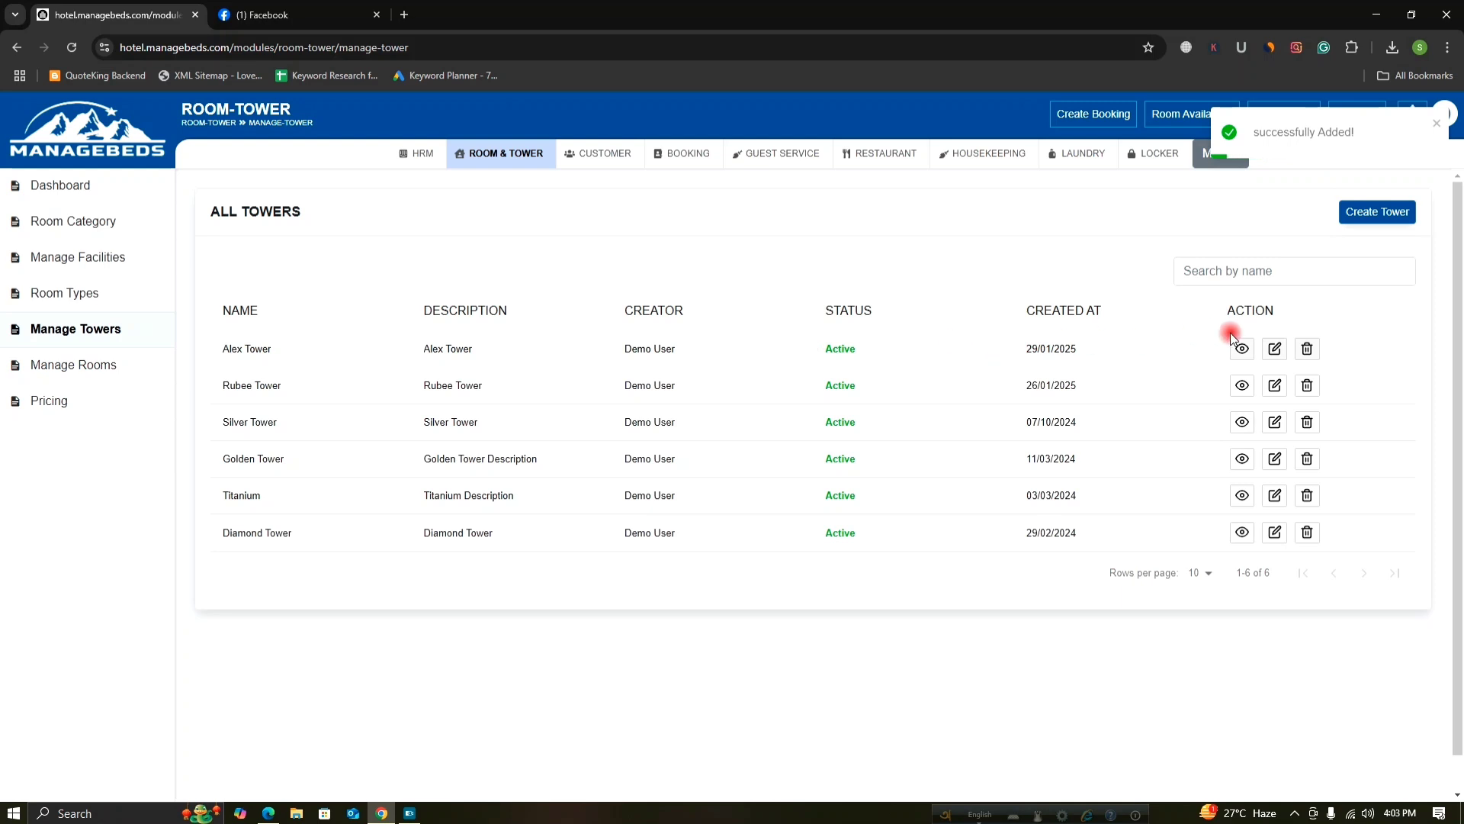
Open room management and restrict the active towers to Rubee Tower by deselecting Diamond Tower, Titanium, Golden Tower and Silver Tower
click(122, 366)
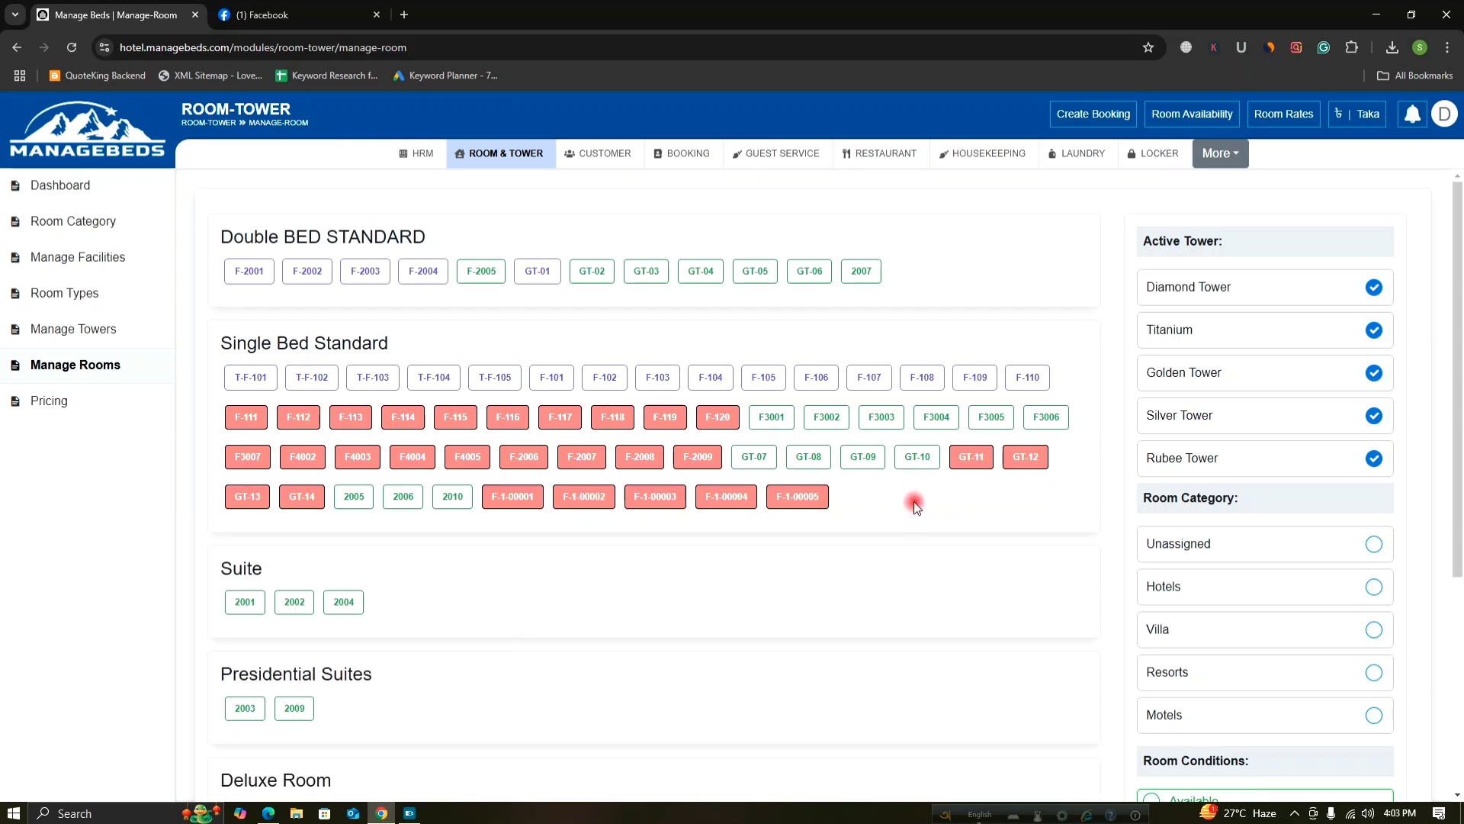
scroll(892, 460, down, 4)
scroll(889, 464, up, 4)
scroll(546, 480, down, 1)
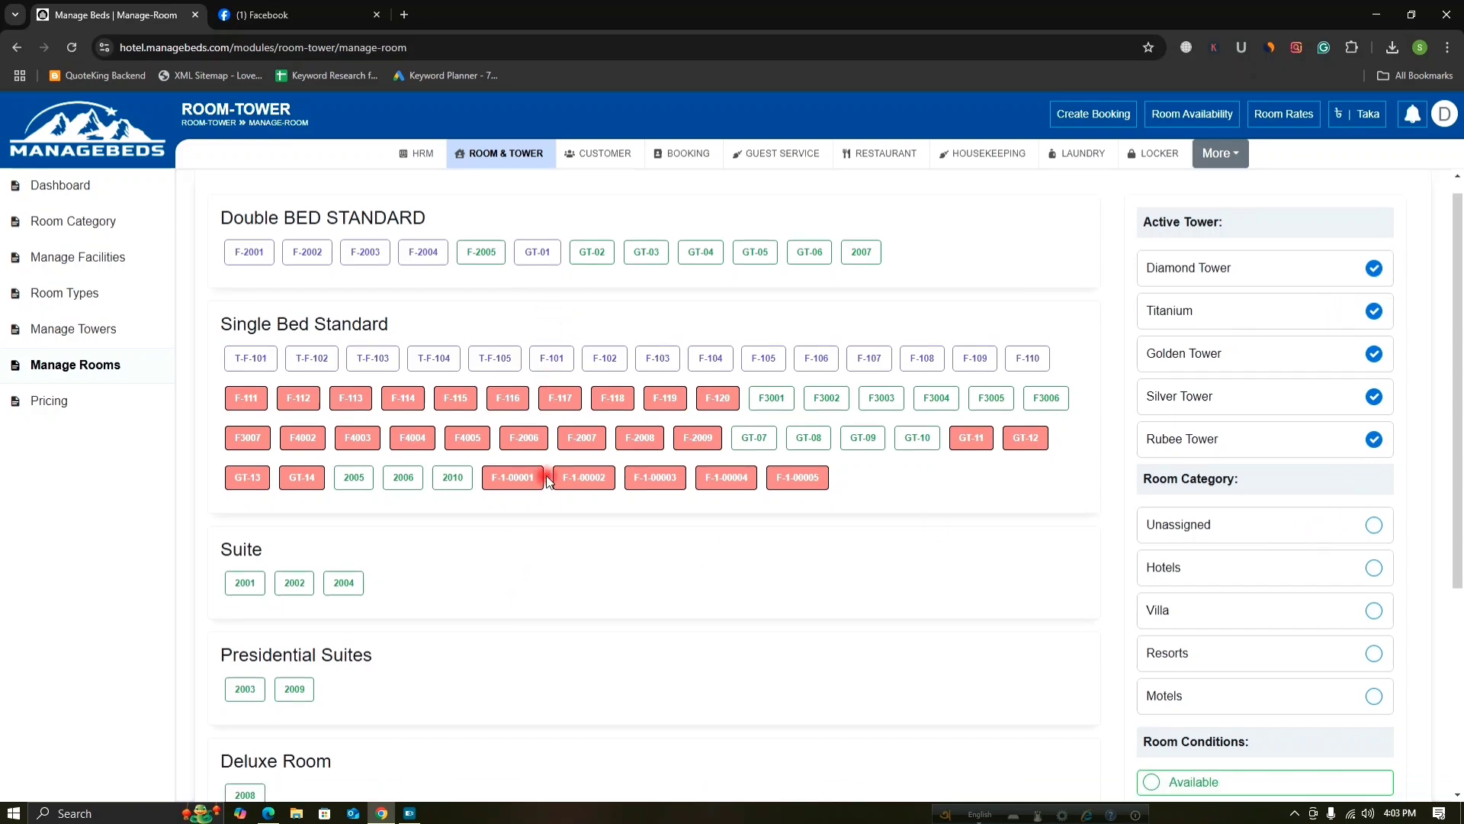
scroll(546, 481, down, 3)
scroll(575, 435, up, 3)
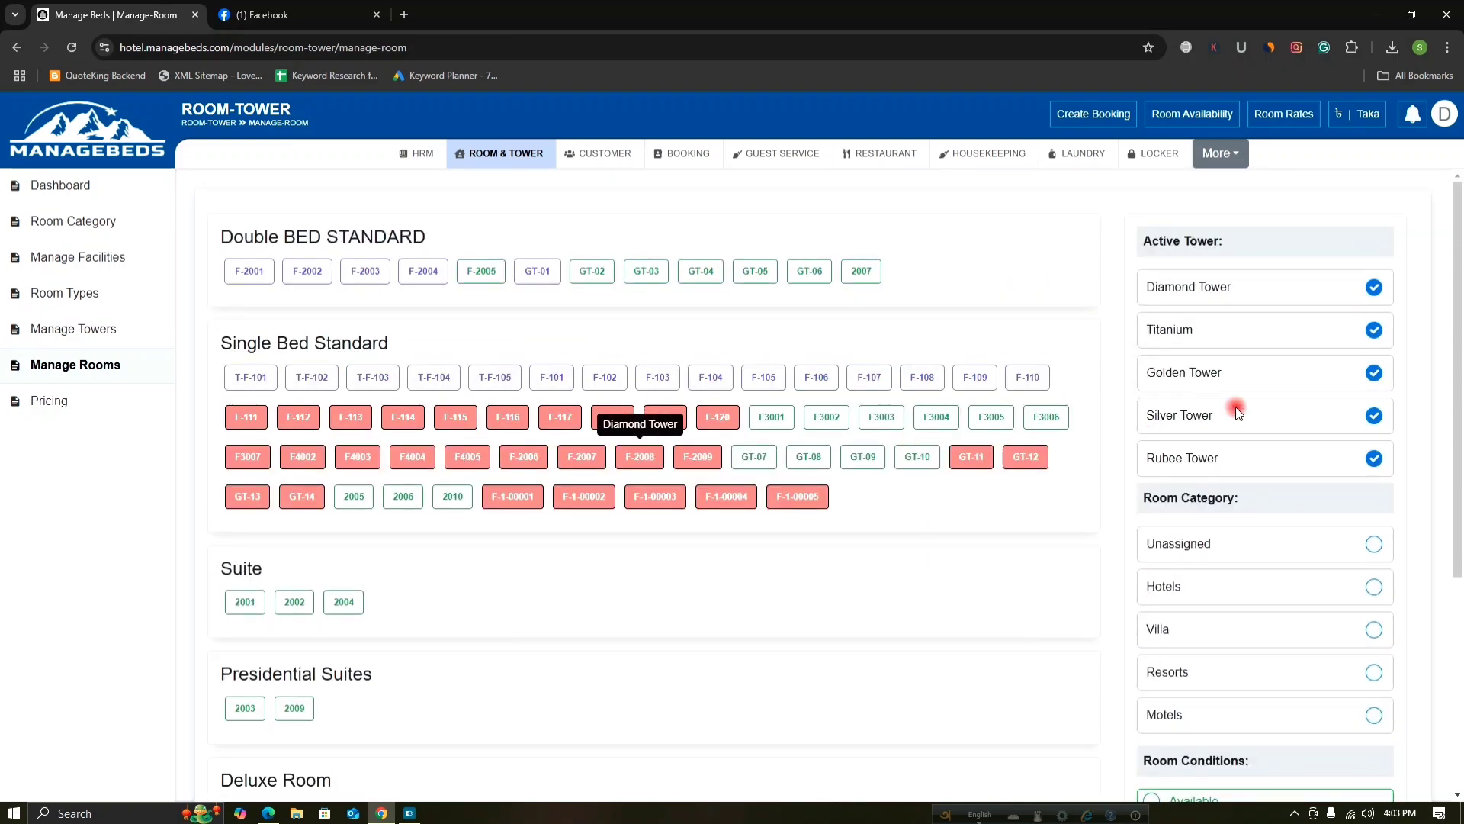
click(1373, 287)
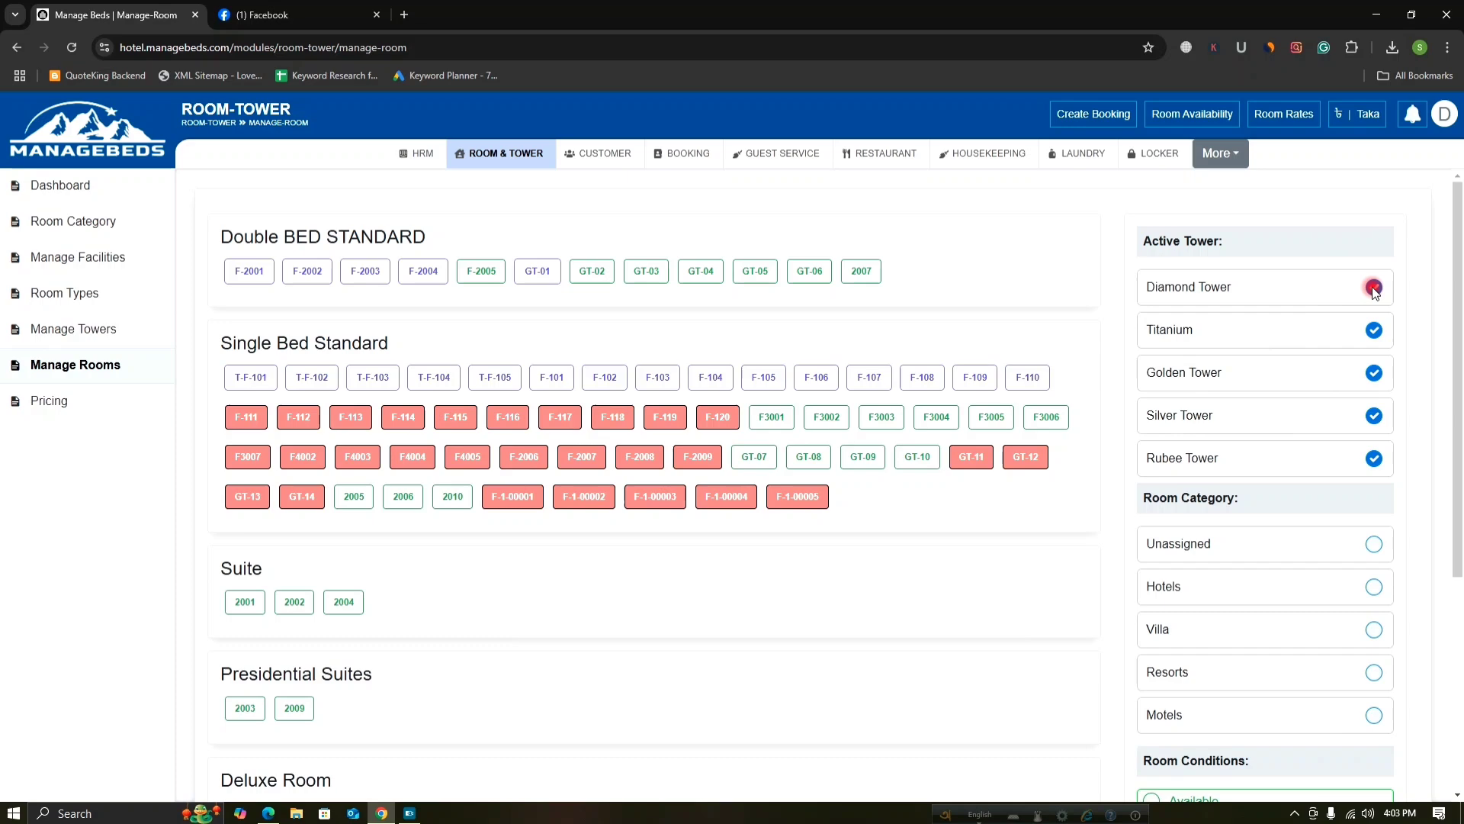
click(1373, 330)
click(1373, 373)
click(1373, 416)
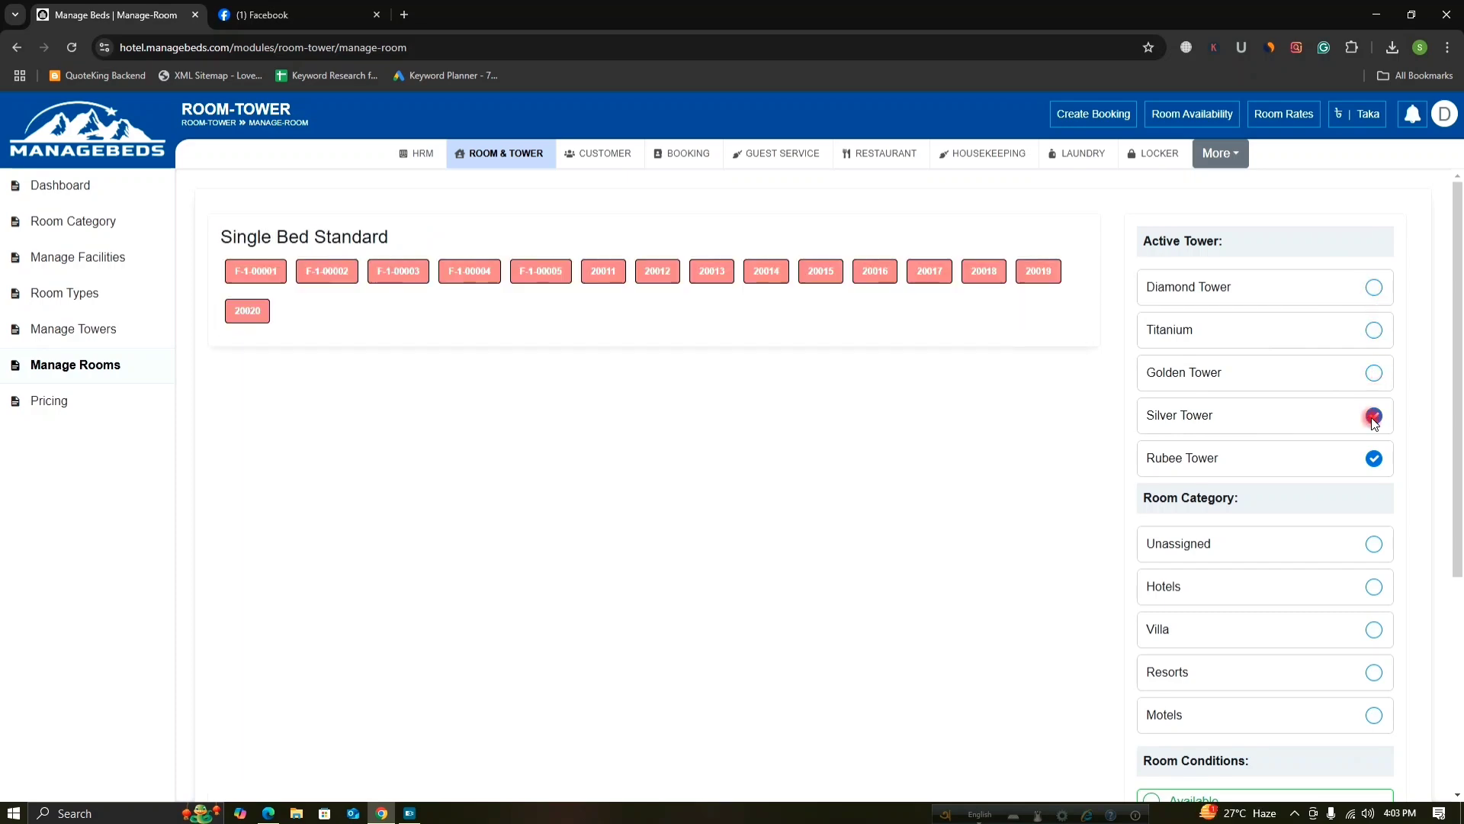
click(1373, 417)
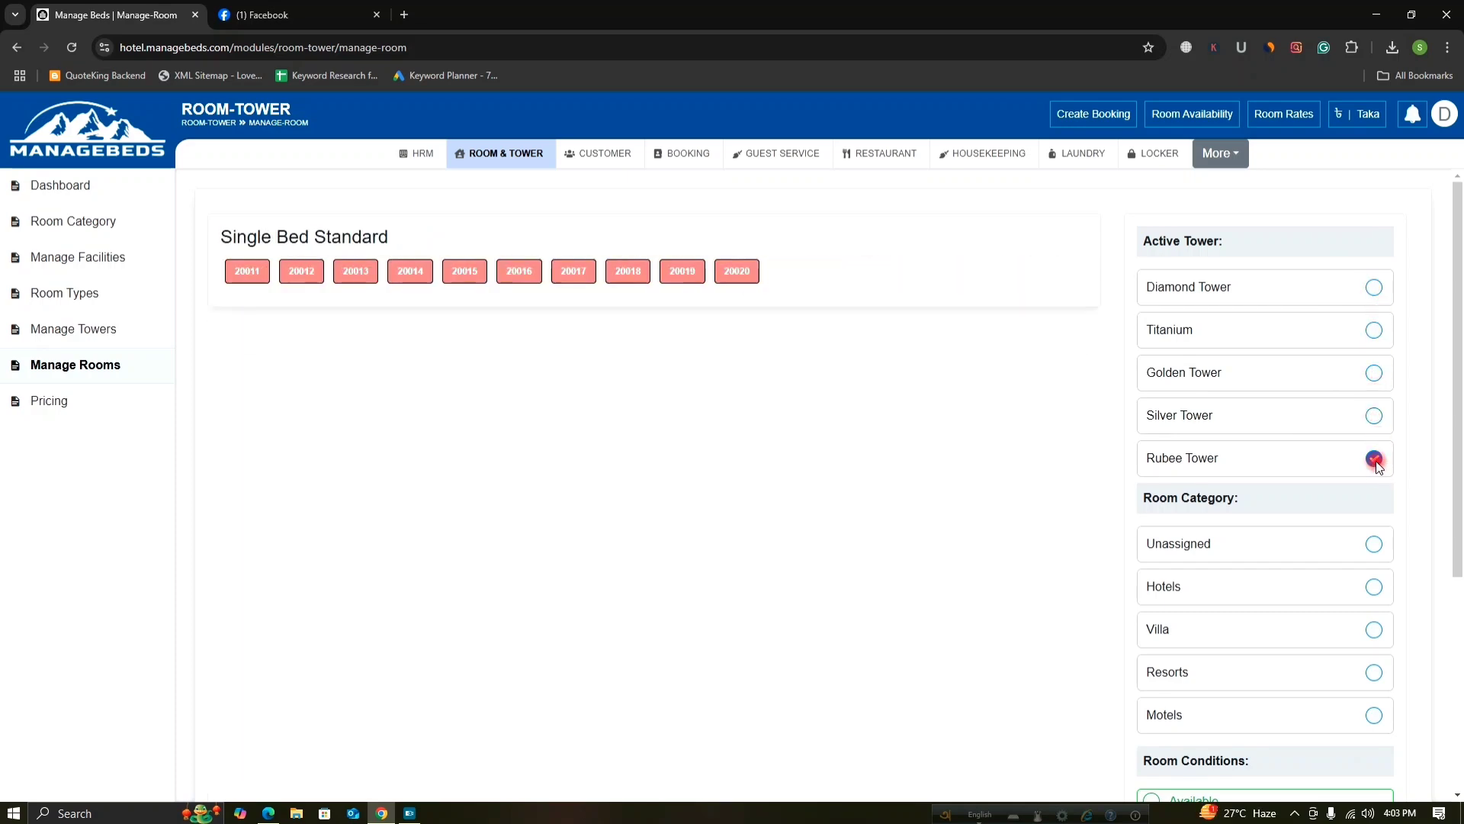
Review the category and condition options, and select the Available room condition for the Rubee Tower rooms
scroll(1284, 483, down, 3)
scroll(1285, 483, up, 2)
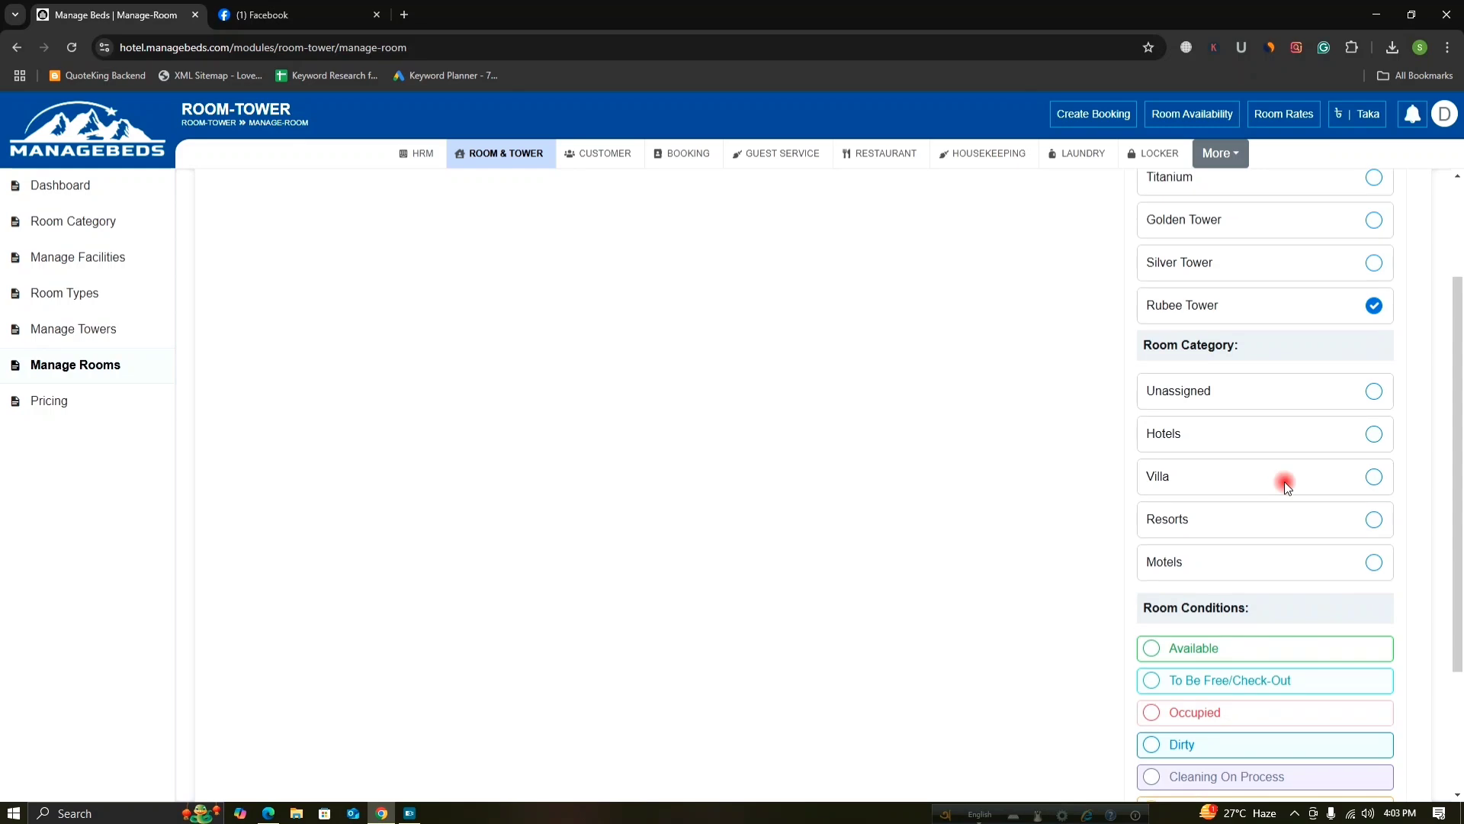
scroll(1284, 483, down, 3)
scroll(1285, 483, up, 4)
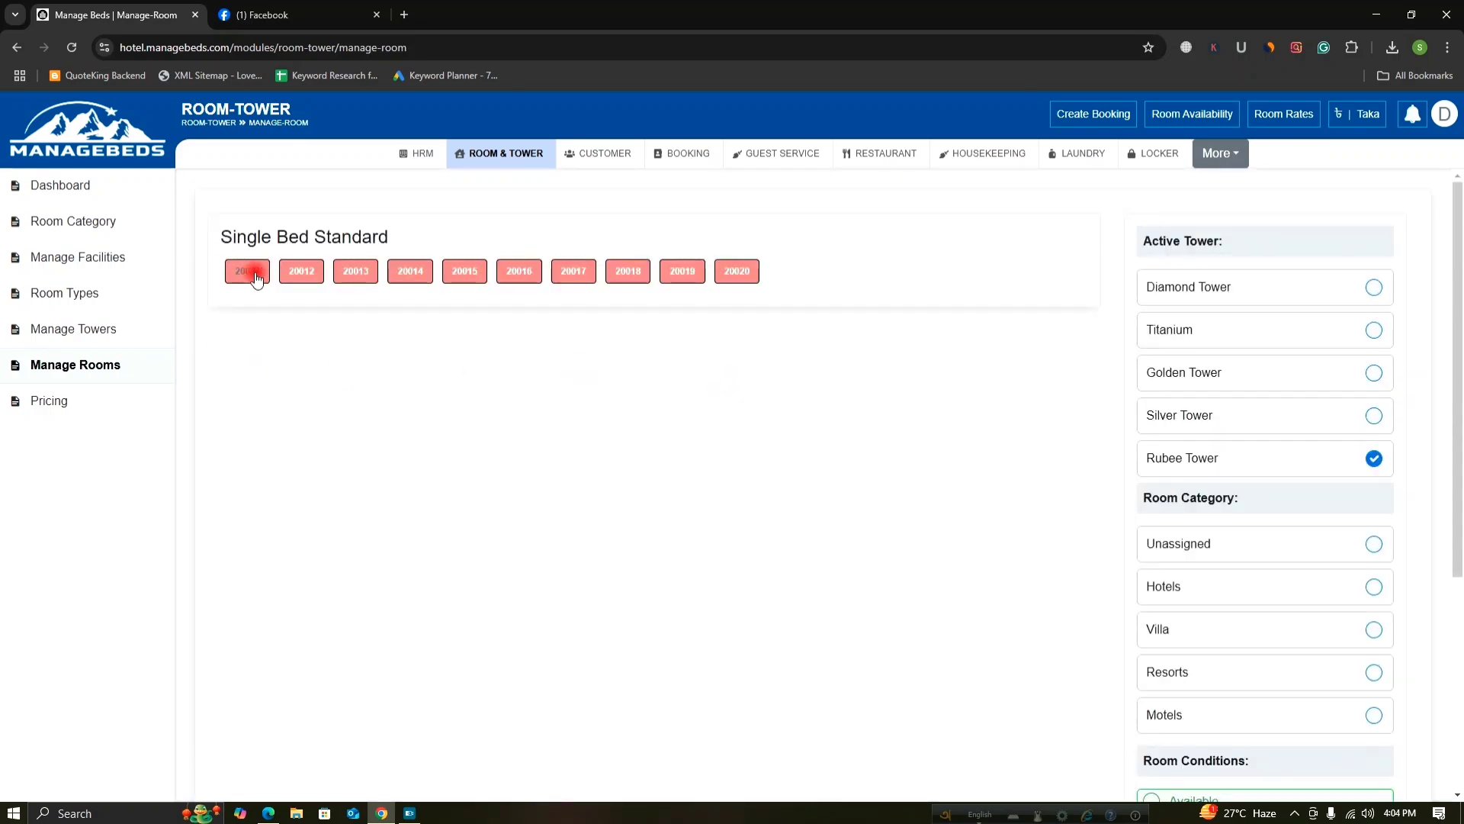
scroll(256, 274, down, 2)
click(1254, 649)
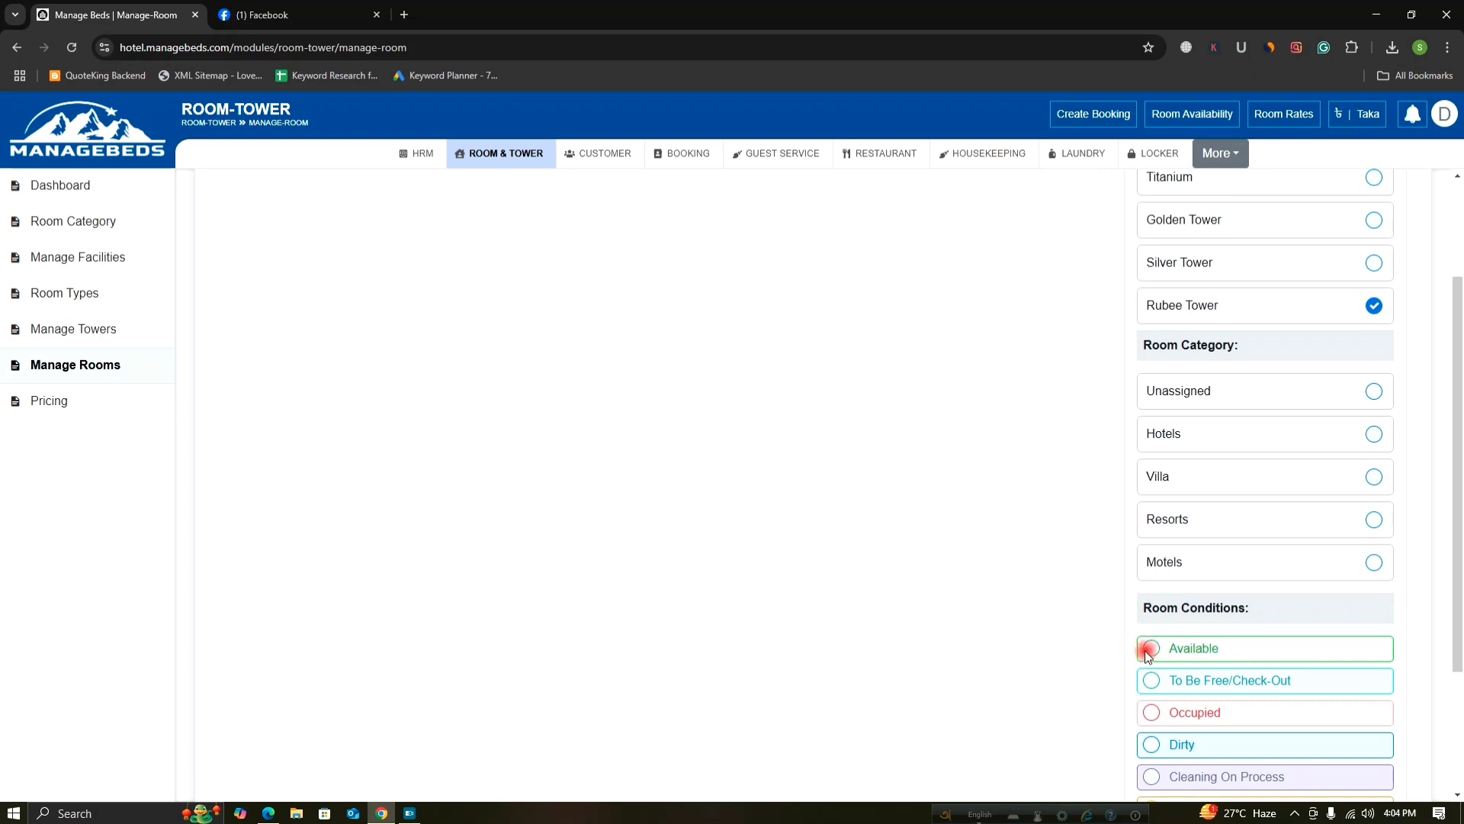
scroll(1090, 633, up, 2)
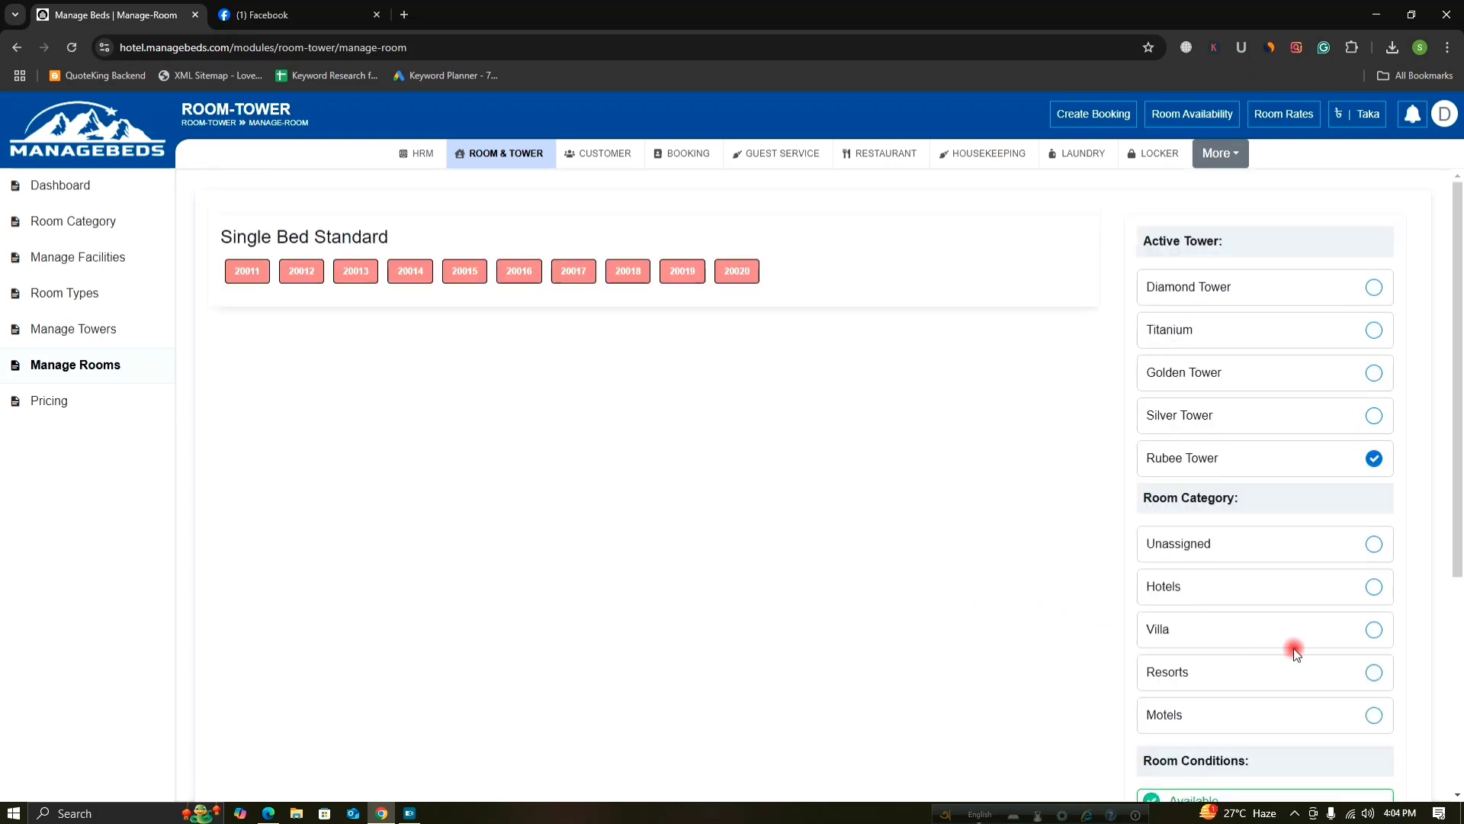
Select Motels as the room category for the Rubee Tower rooms
scroll(1291, 644, down, 4)
scroll(1290, 639, up, 4)
scroll(1288, 637, up, 1)
click(1212, 713)
scroll(1213, 715, down, 3)
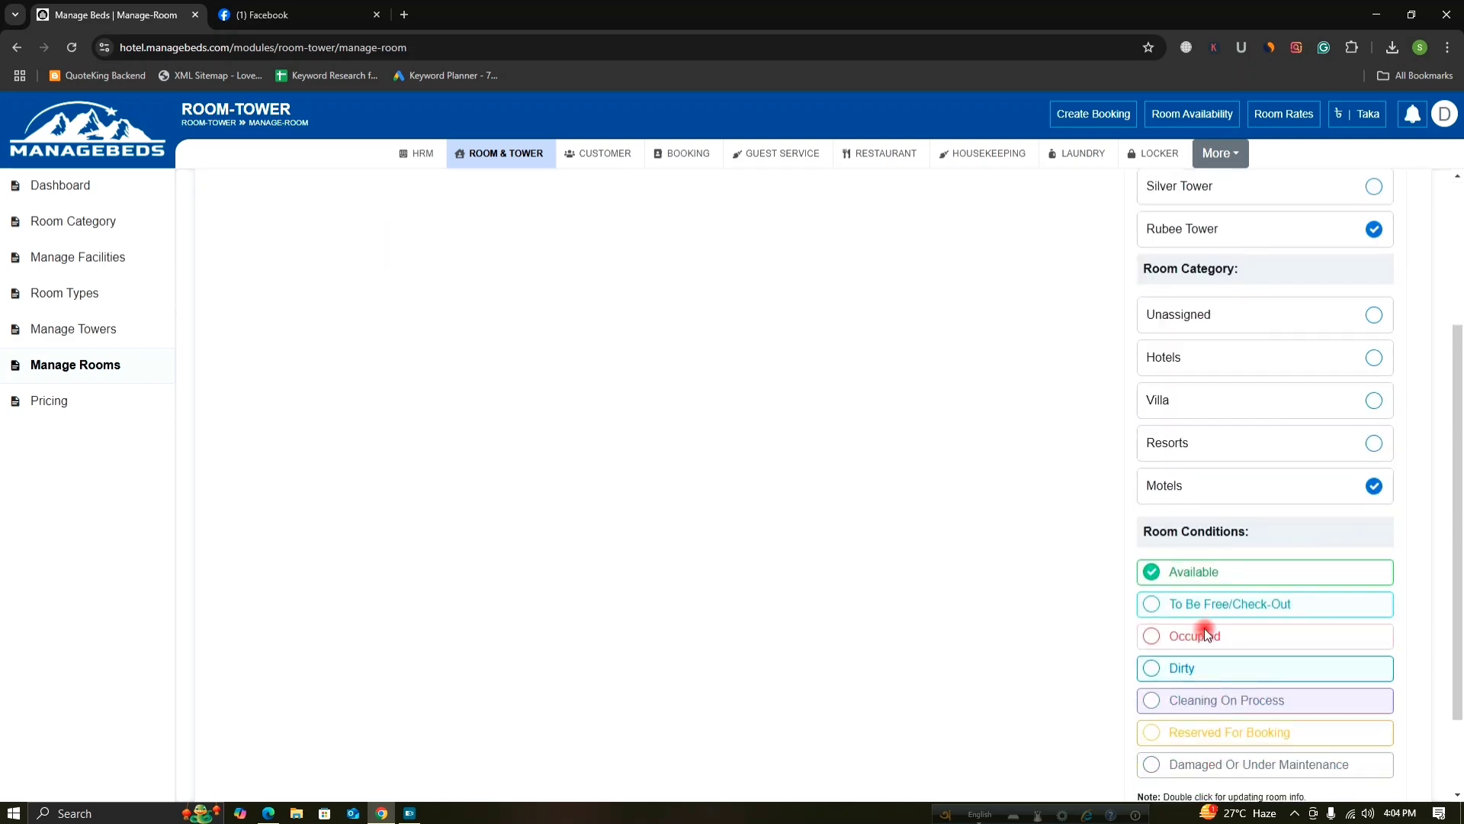
scroll(1218, 636, up, 3)
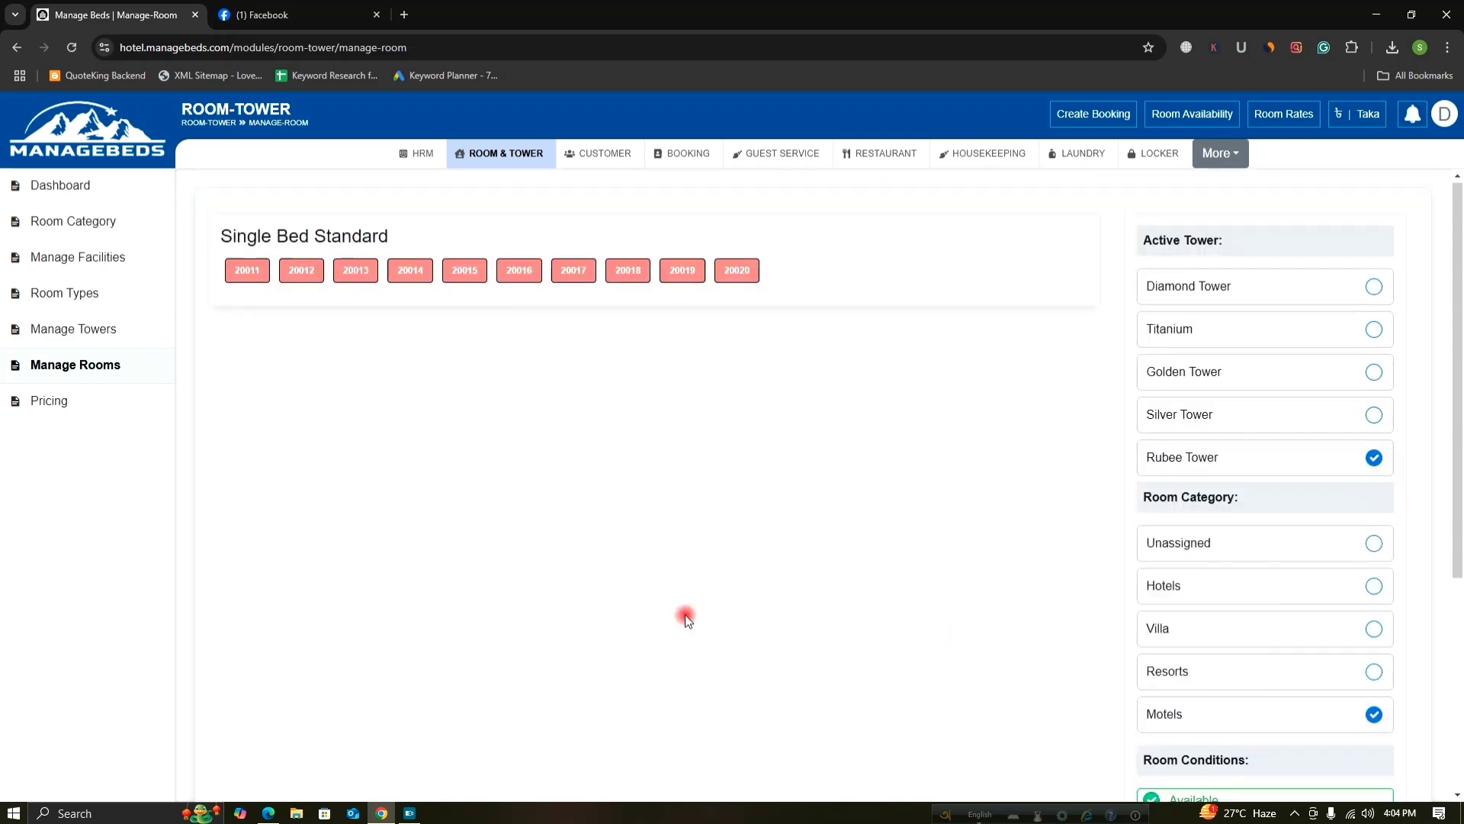
Open room 20011 for updating and set its room type to Premium Room and its category to Motels
click(257, 279)
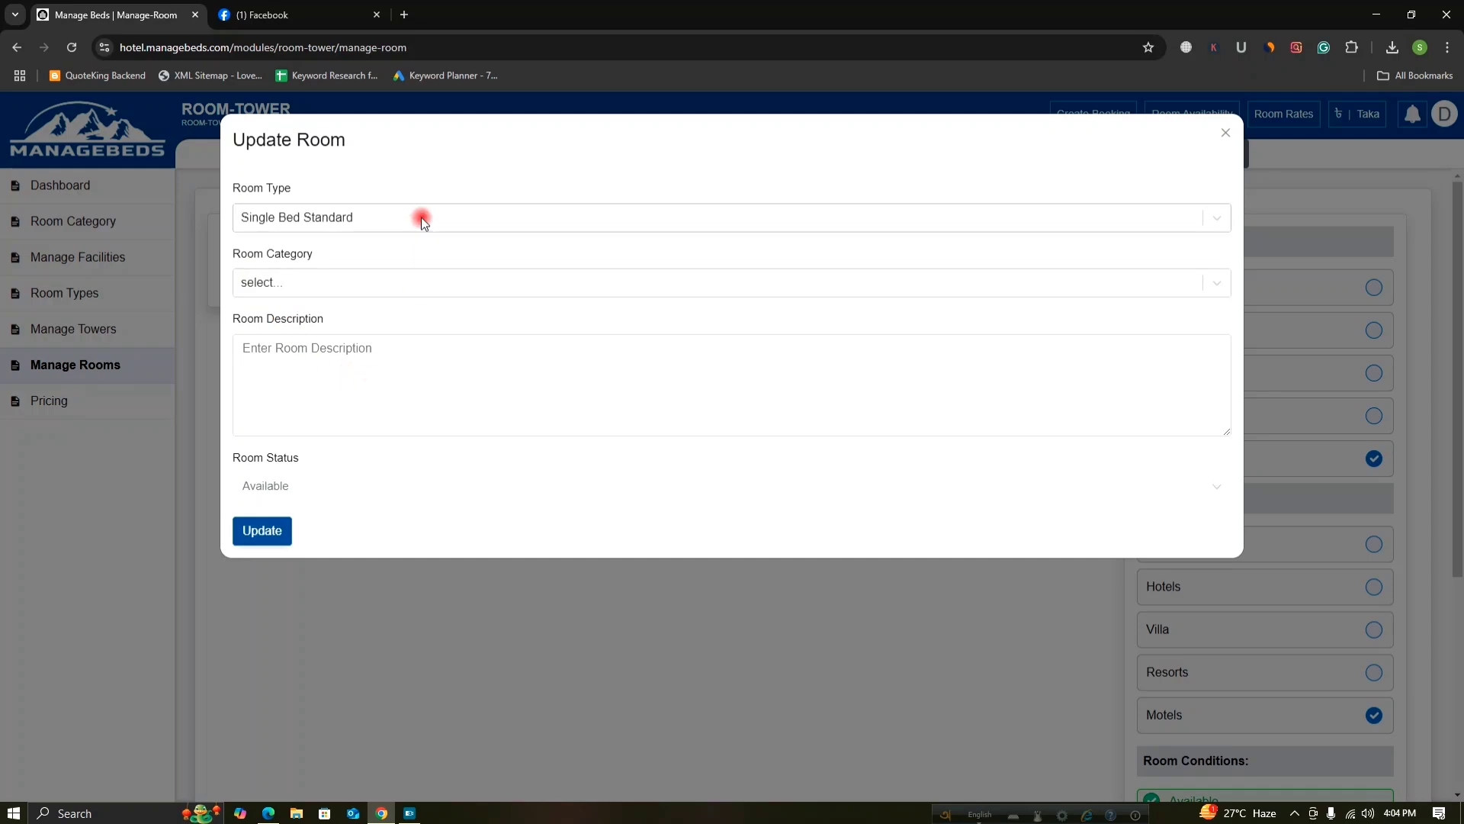
click(1207, 214)
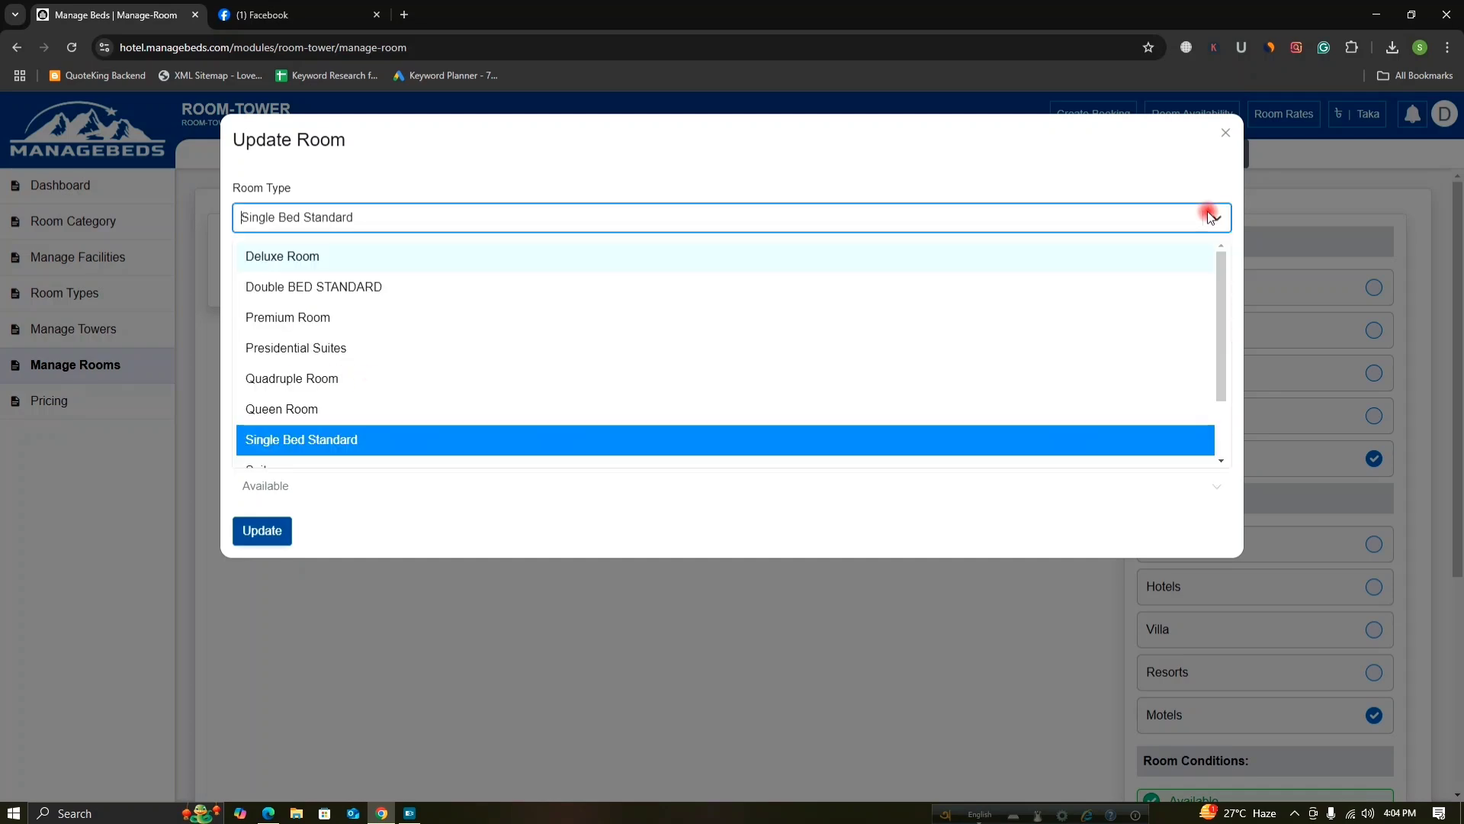
scroll(378, 358, down, 2)
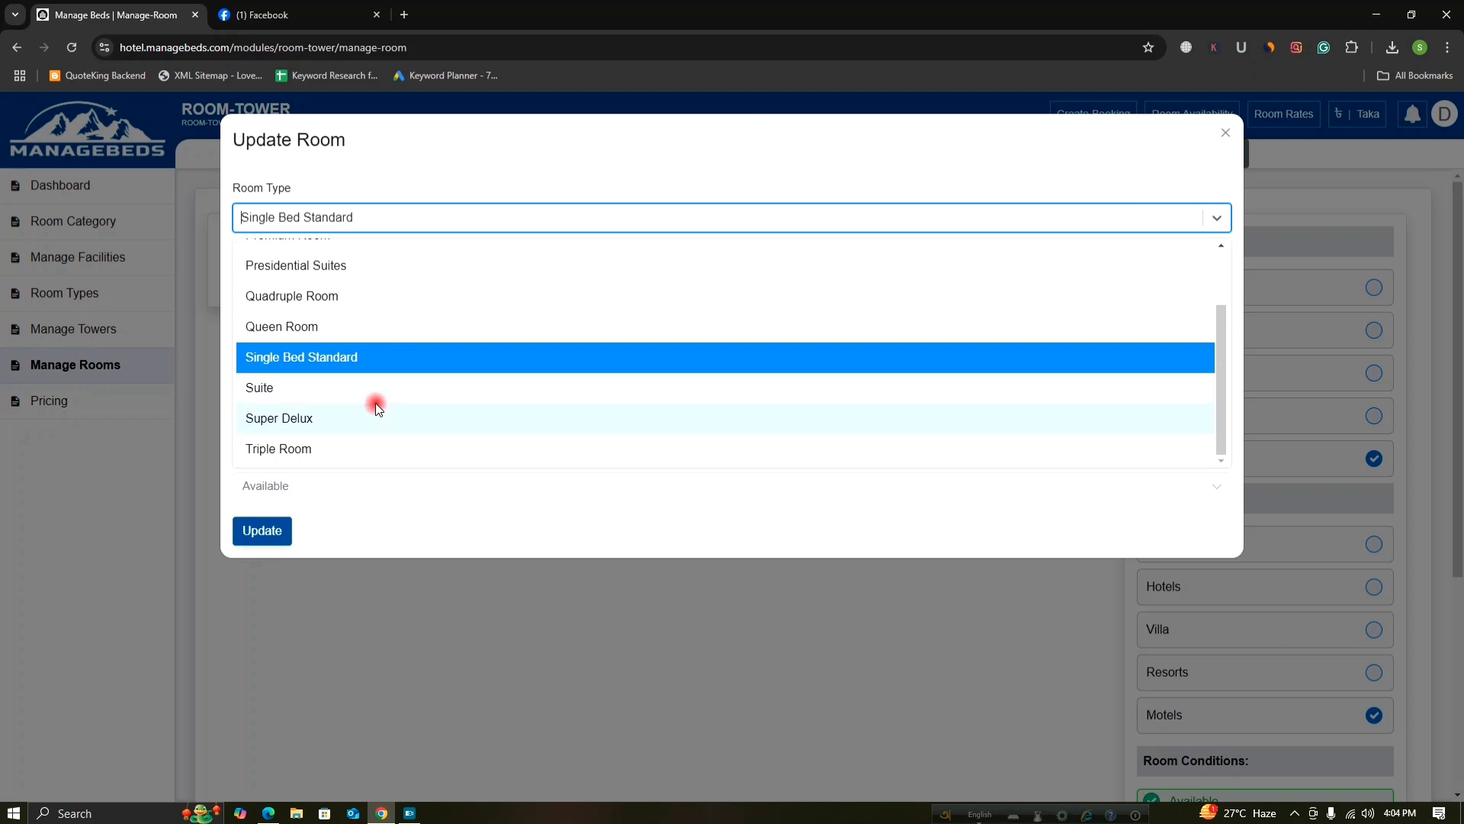
scroll(367, 355, up, 2)
click(359, 319)
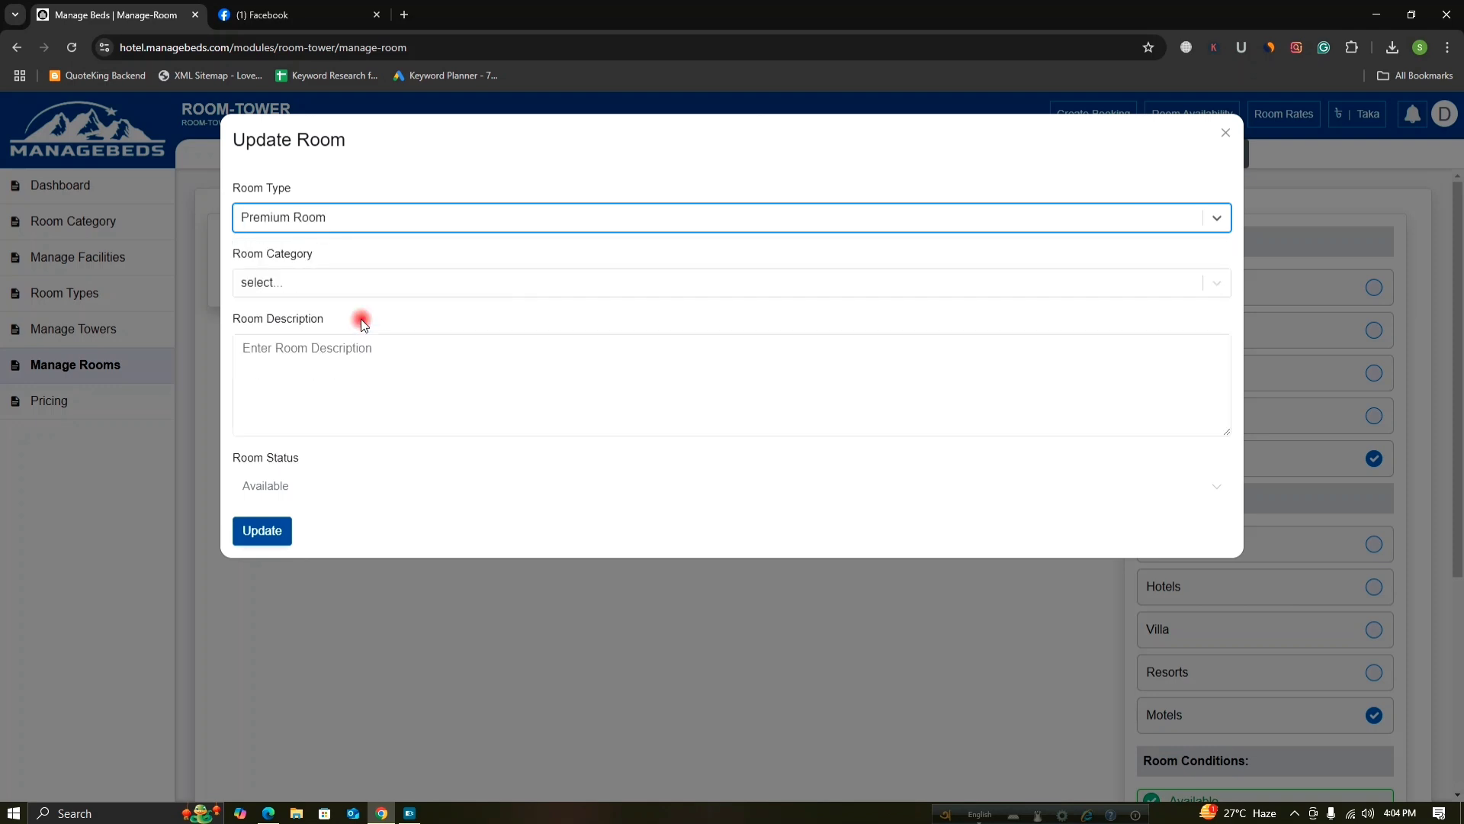
click(1215, 286)
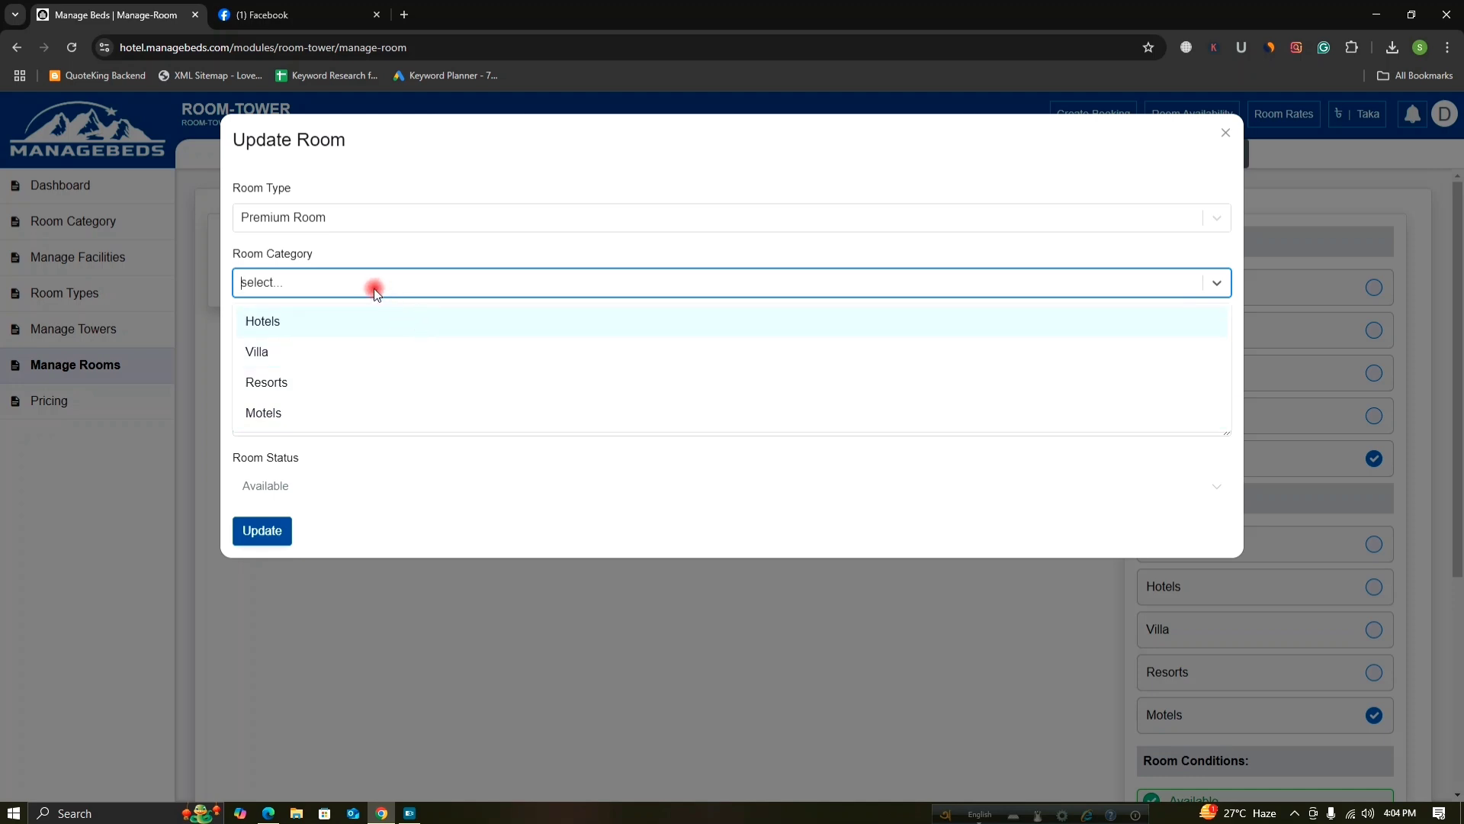
click(314, 412)
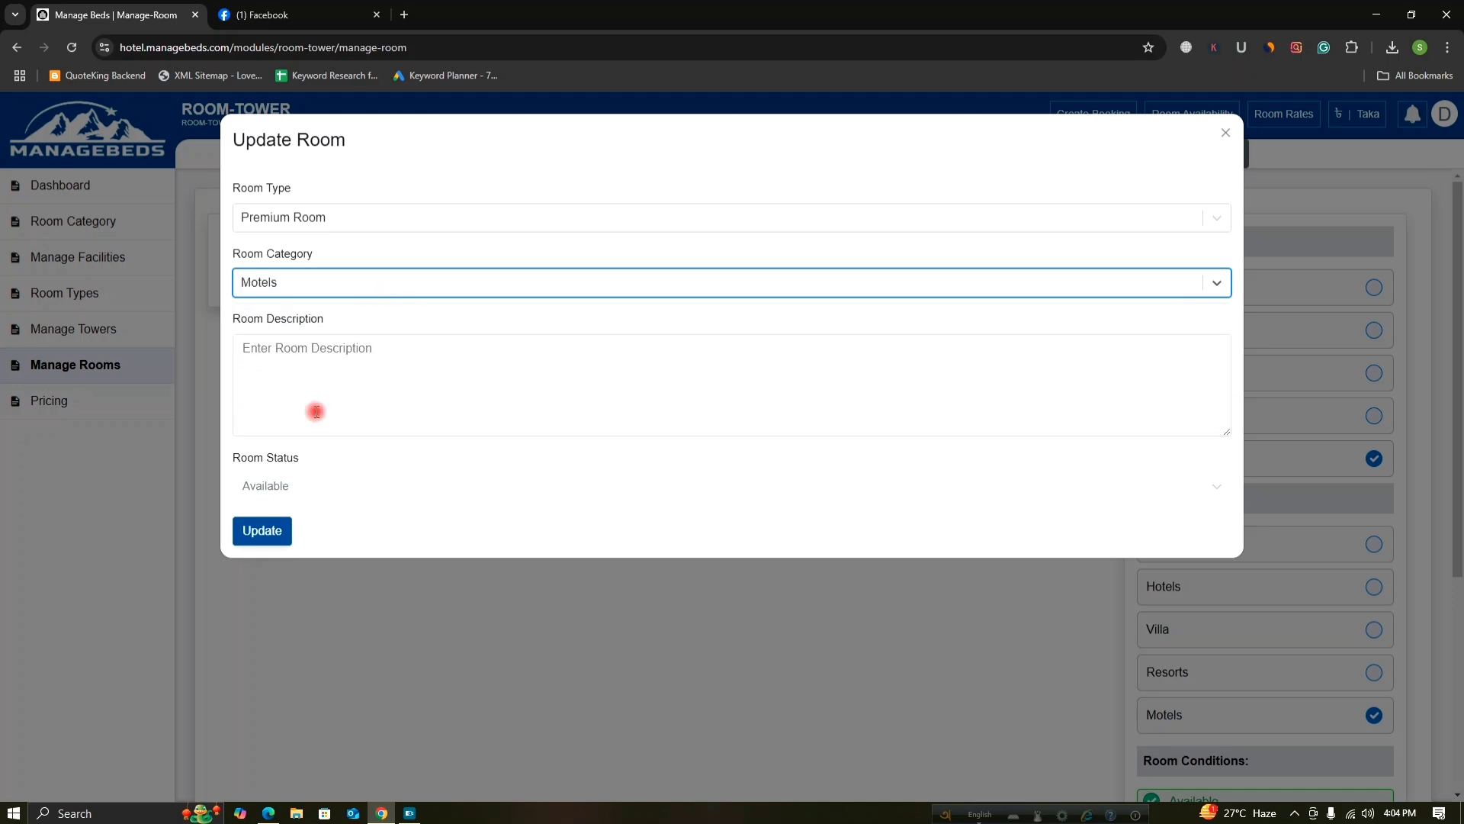
Enter "Premium Room" as room 20011's description, choose the status Available and save the update
click(318, 354)
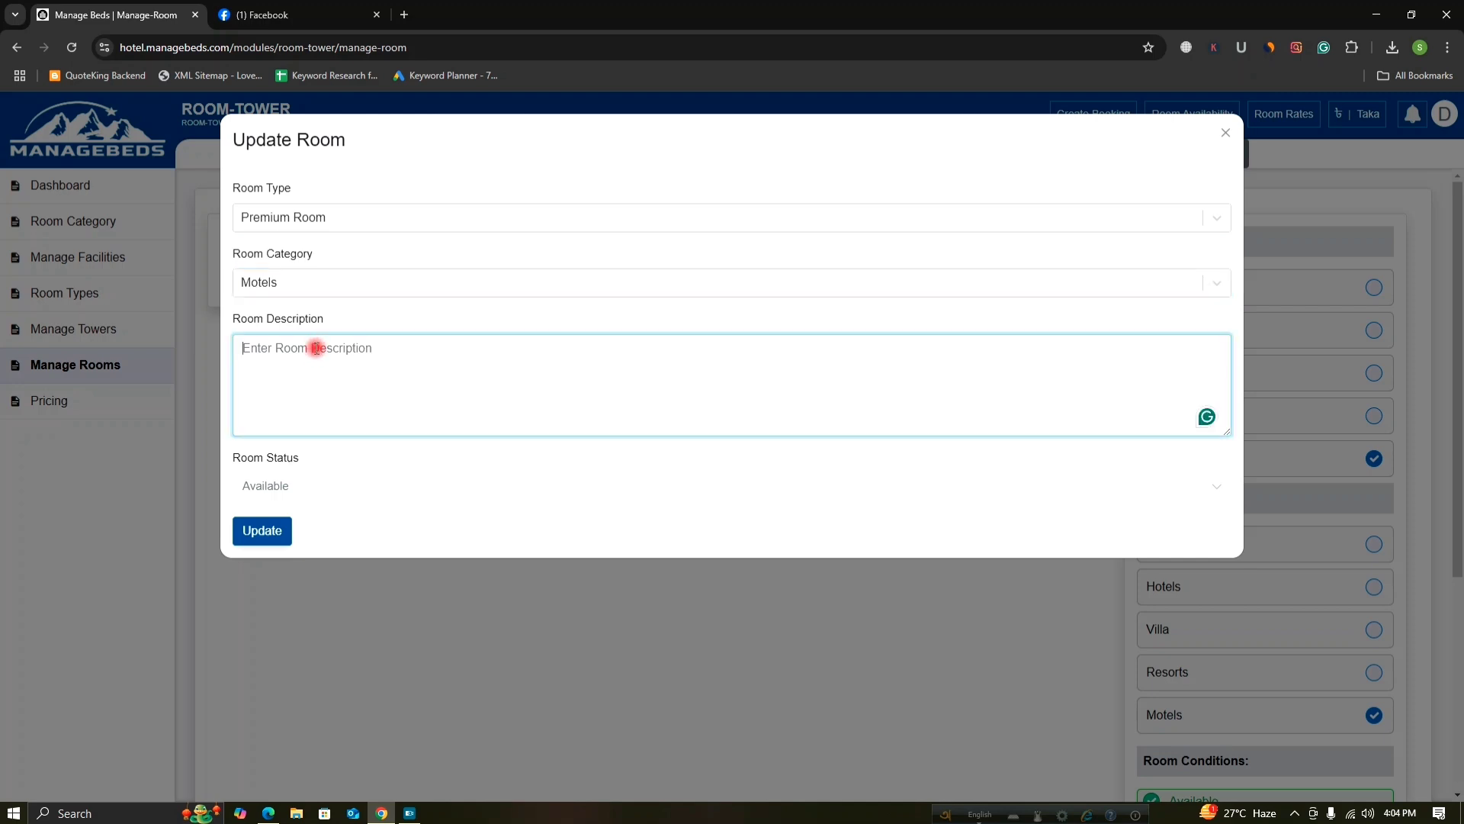
text(Premium Room)
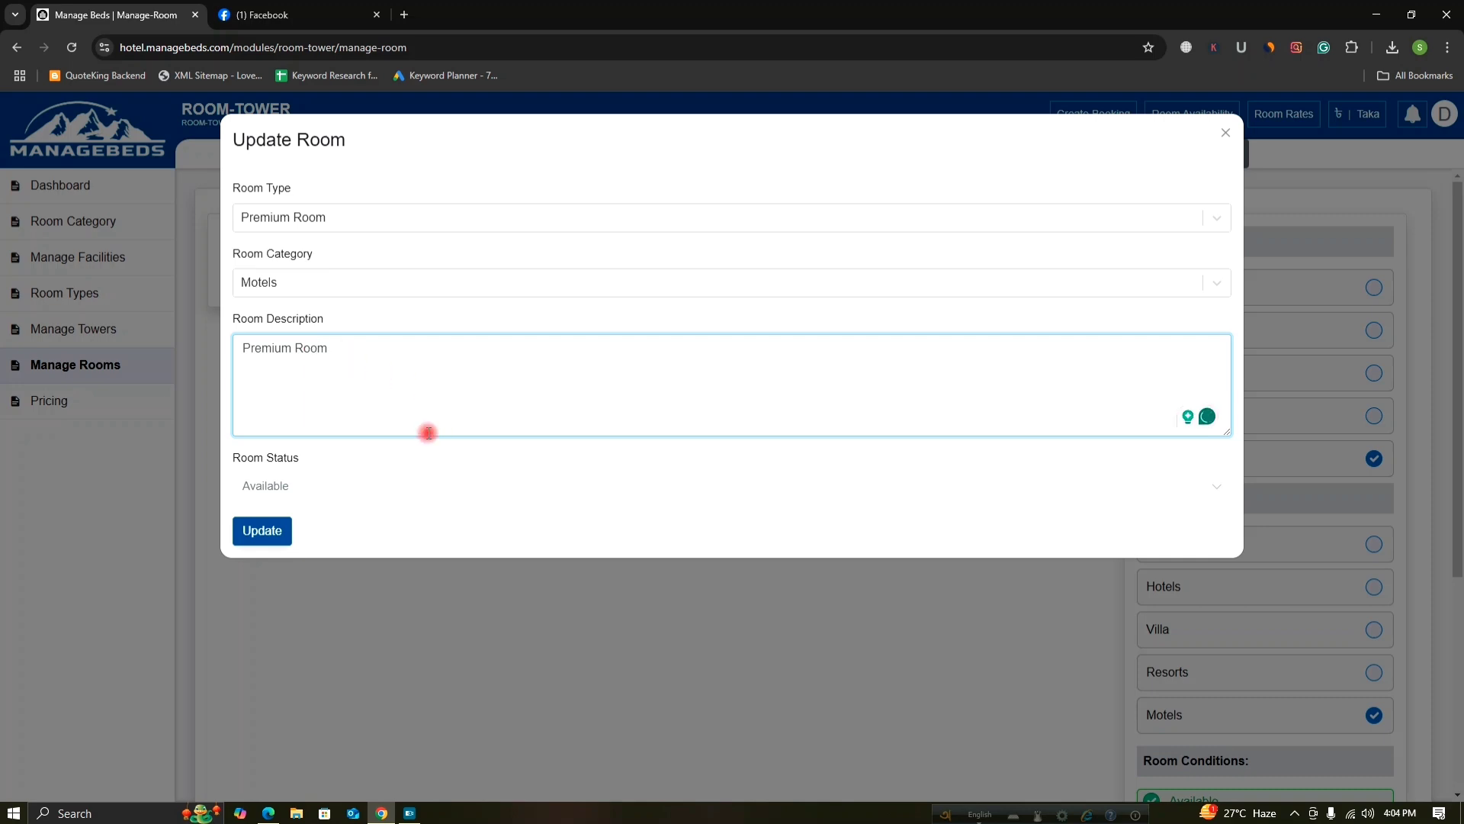
click(525, 488)
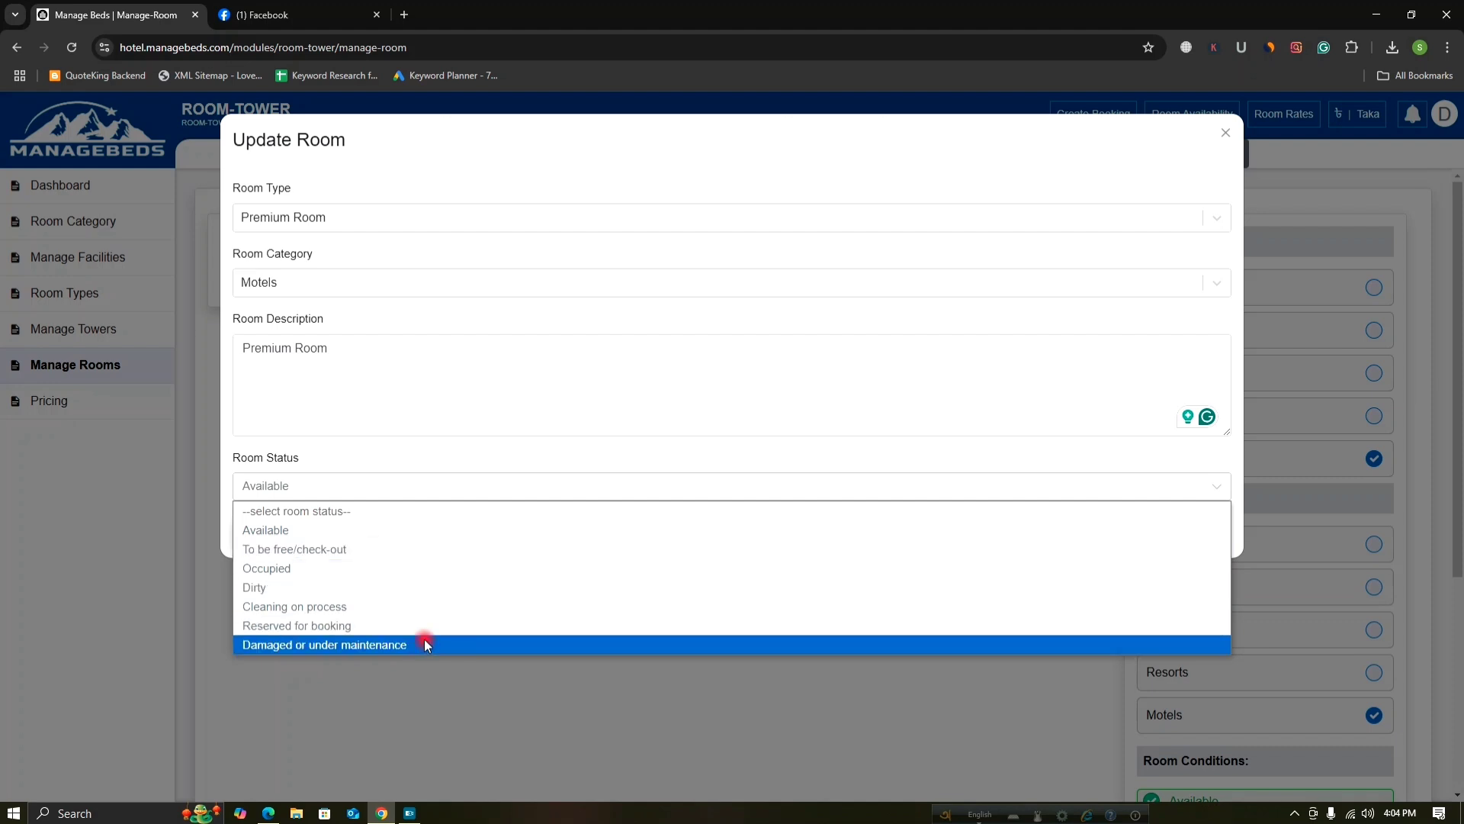
click(277, 530)
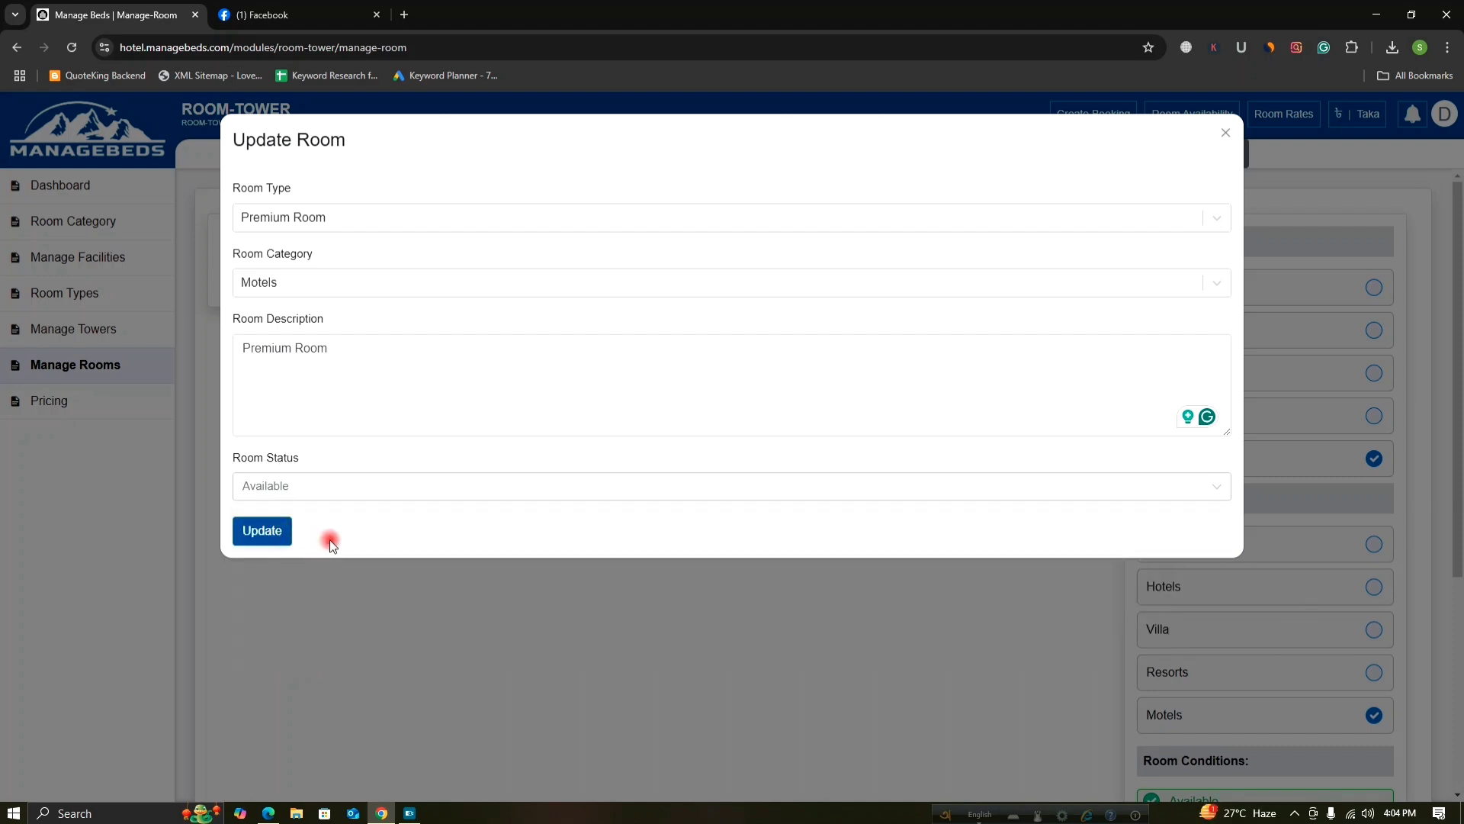
click(276, 530)
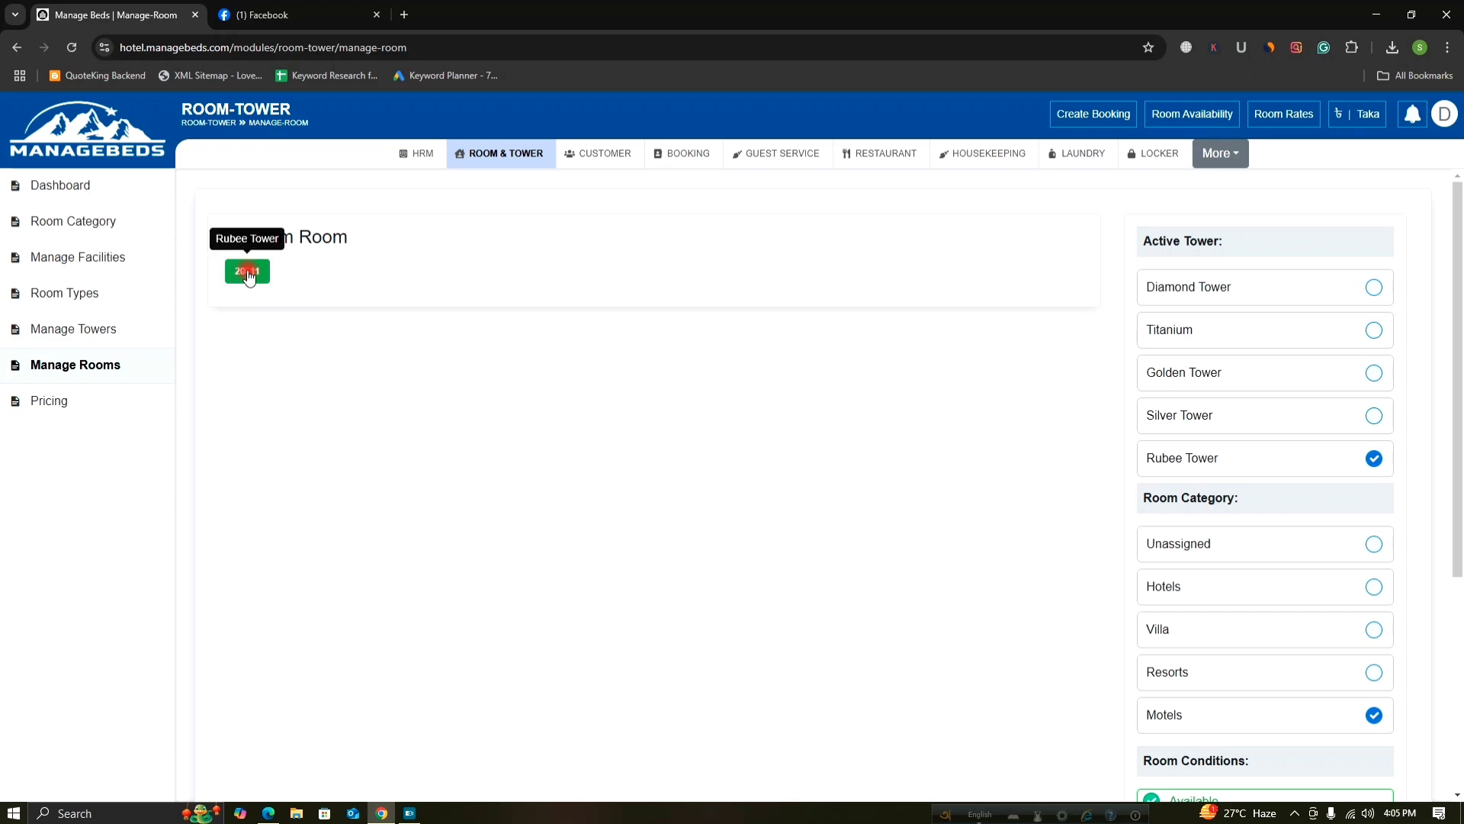
Reopen room 20011 to check its saved type, category, description and status, and close its details
scroll(919, 505, down, 4)
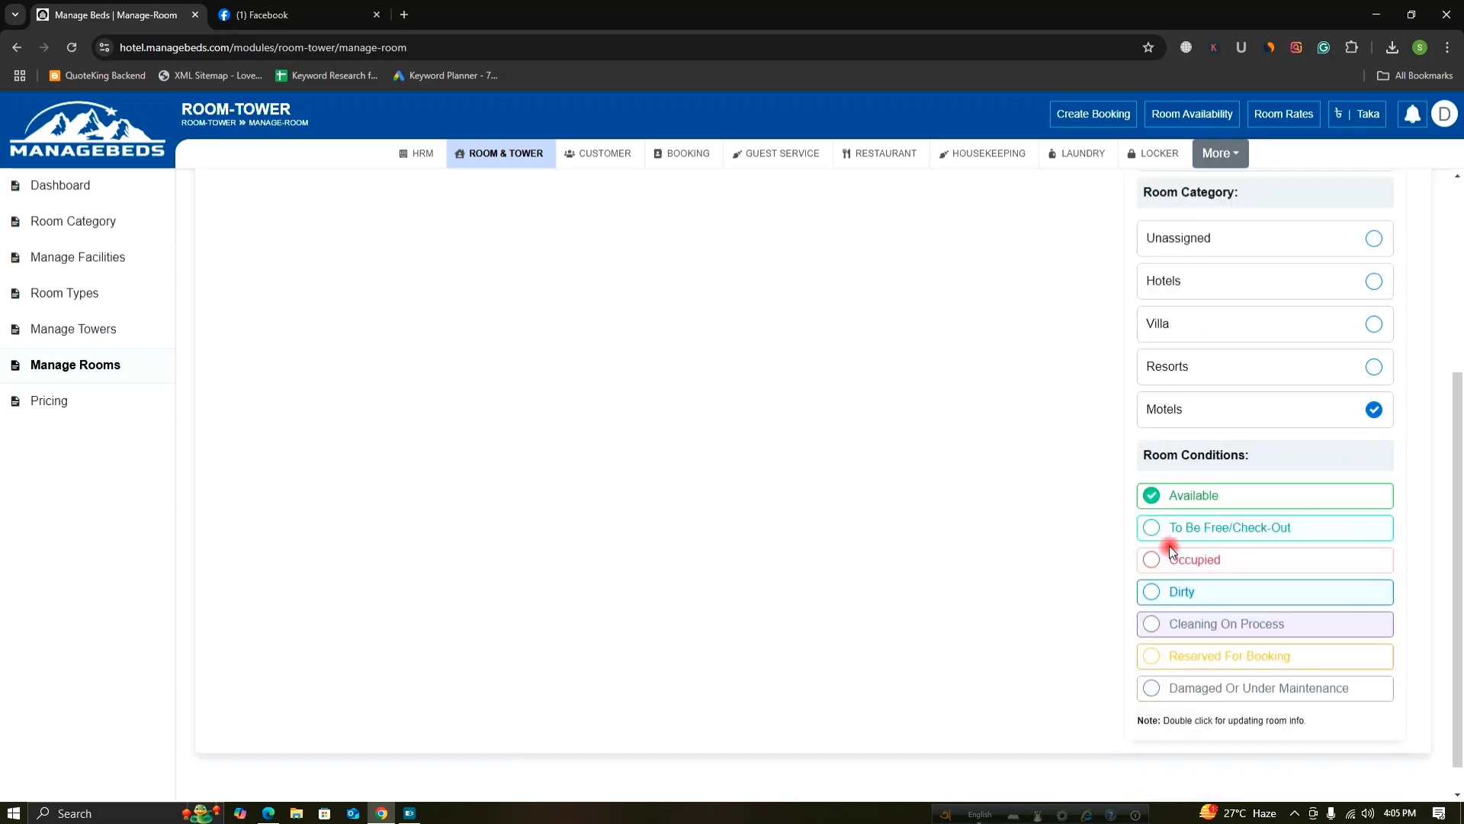
scroll(958, 451, up, 4)
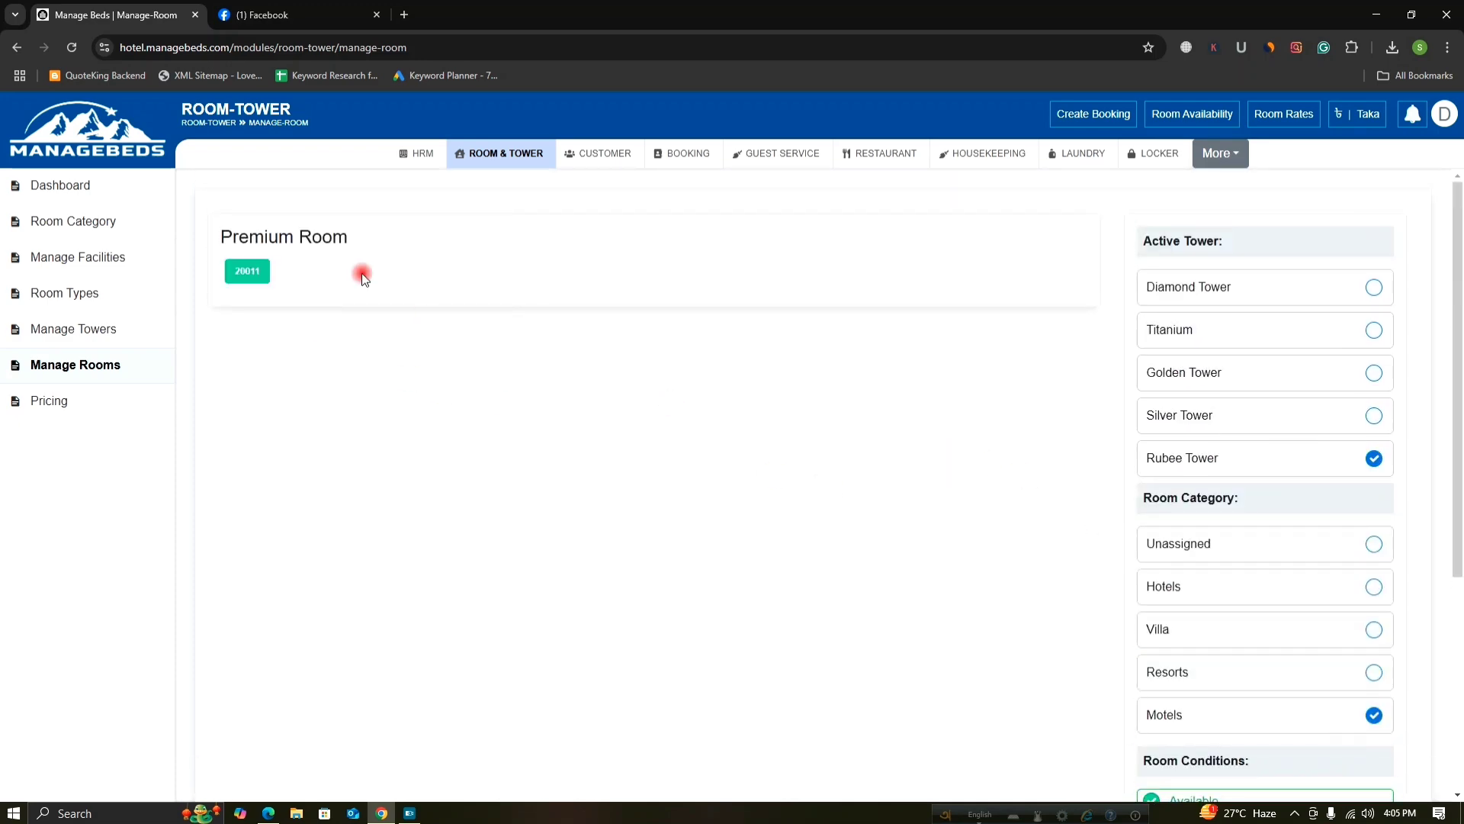
click(259, 276)
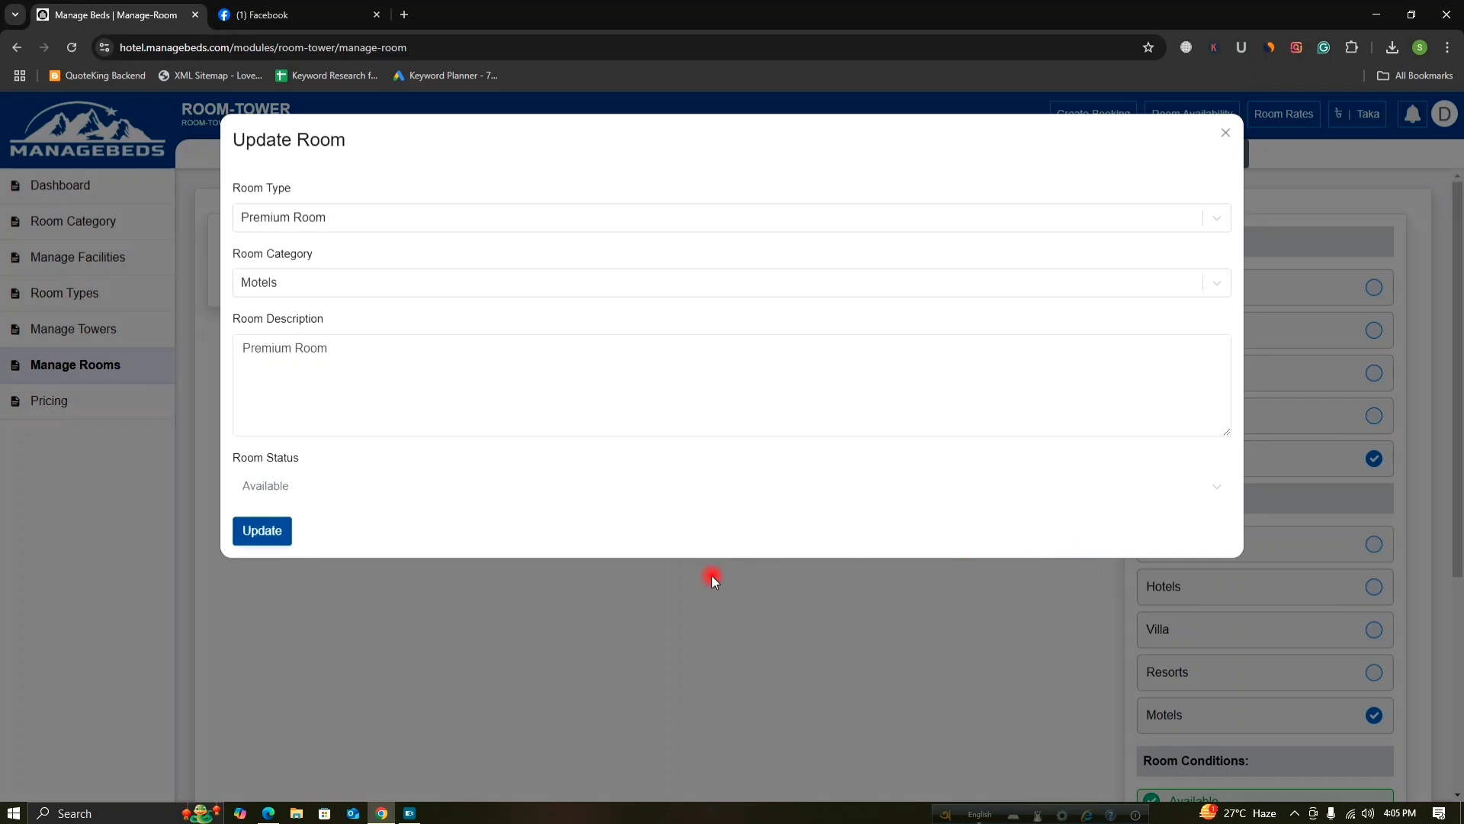
click(1228, 136)
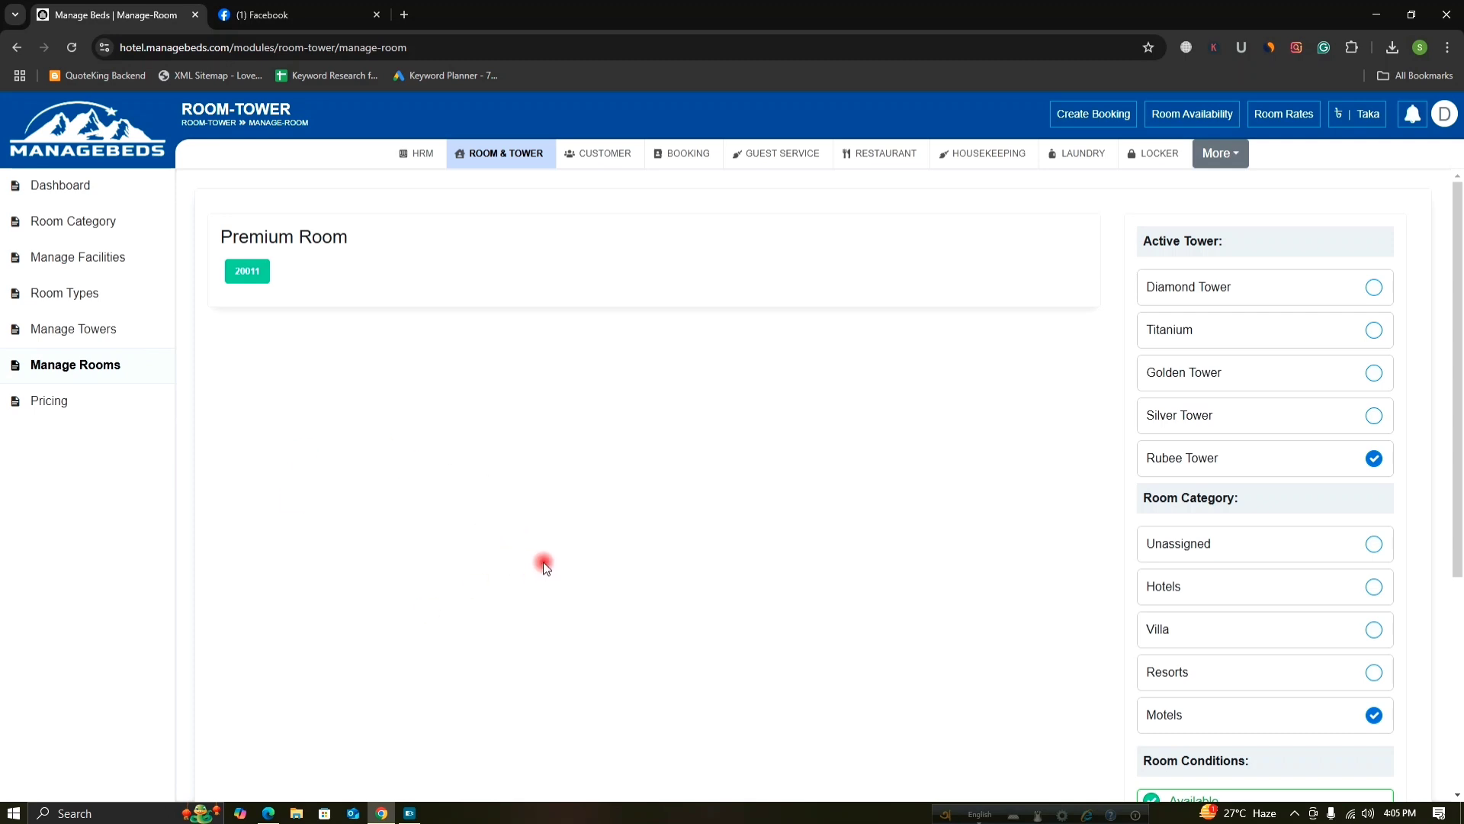
Filter the Rubee Tower's Motels rooms by the conditions Dirty, Available and Occupied in turn
scroll(915, 610, down, 5)
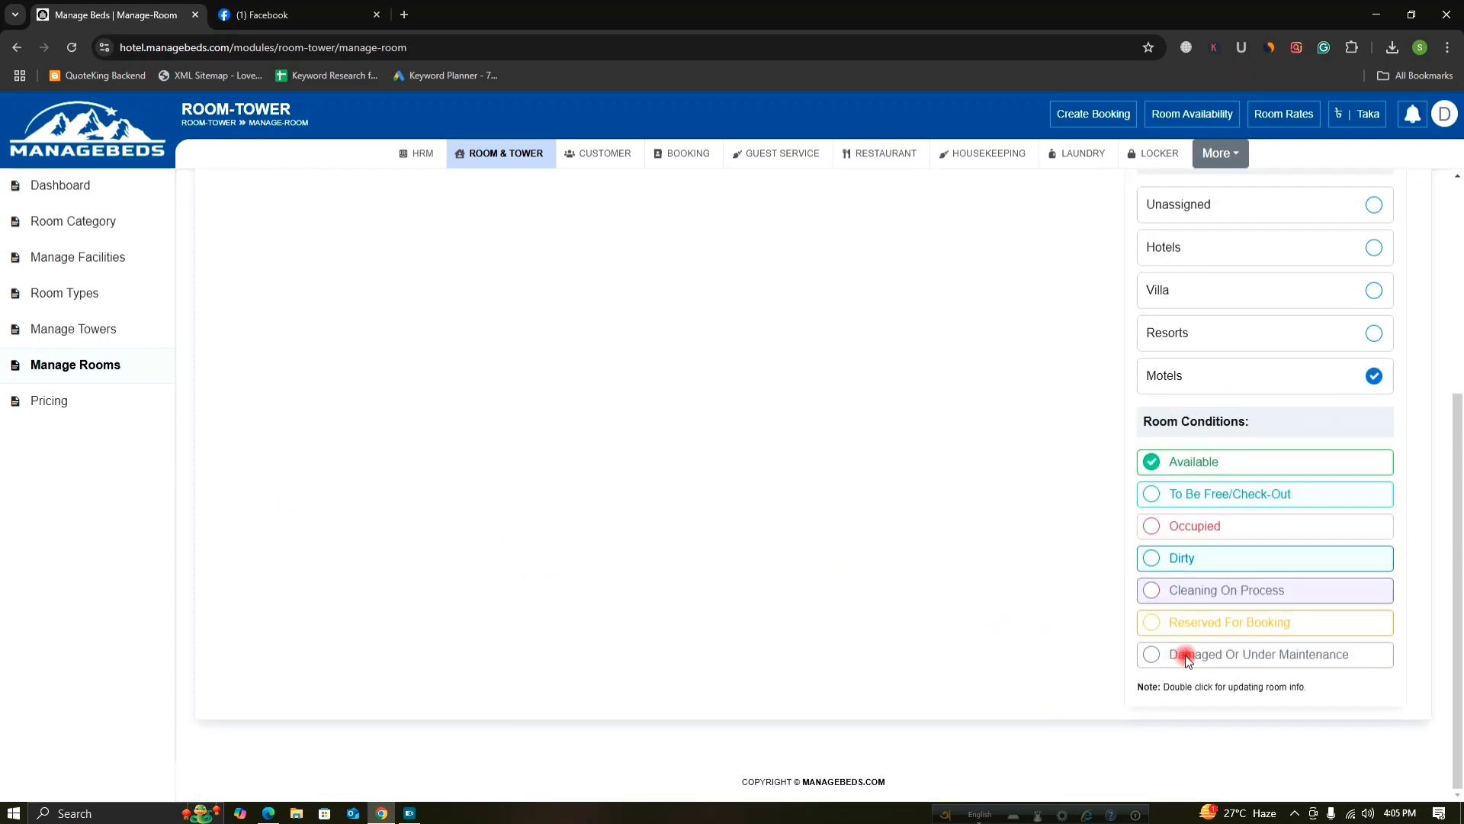
click(1151, 557)
click(1151, 461)
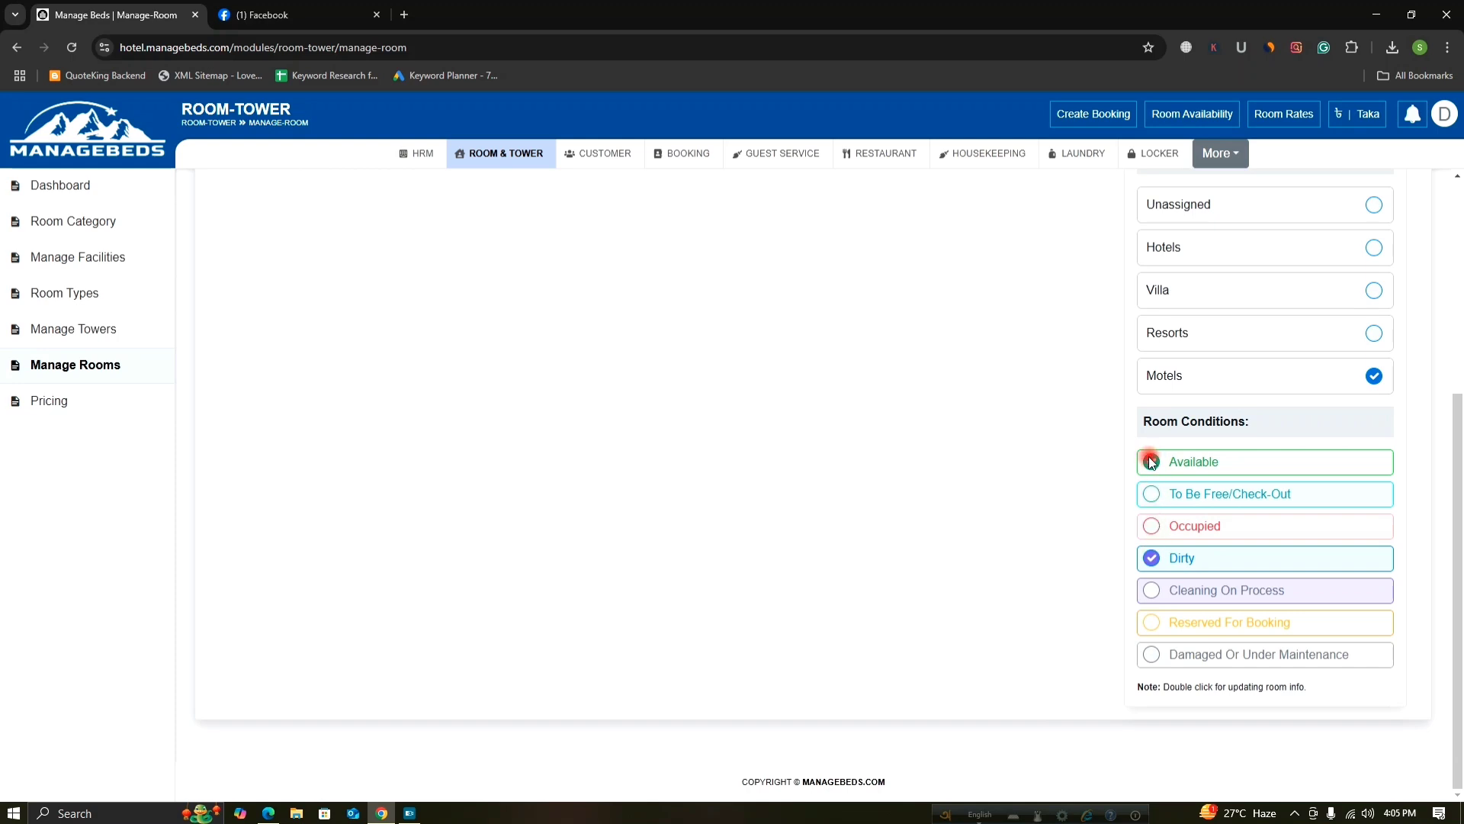
click(1151, 526)
scroll(1225, 574, up, 5)
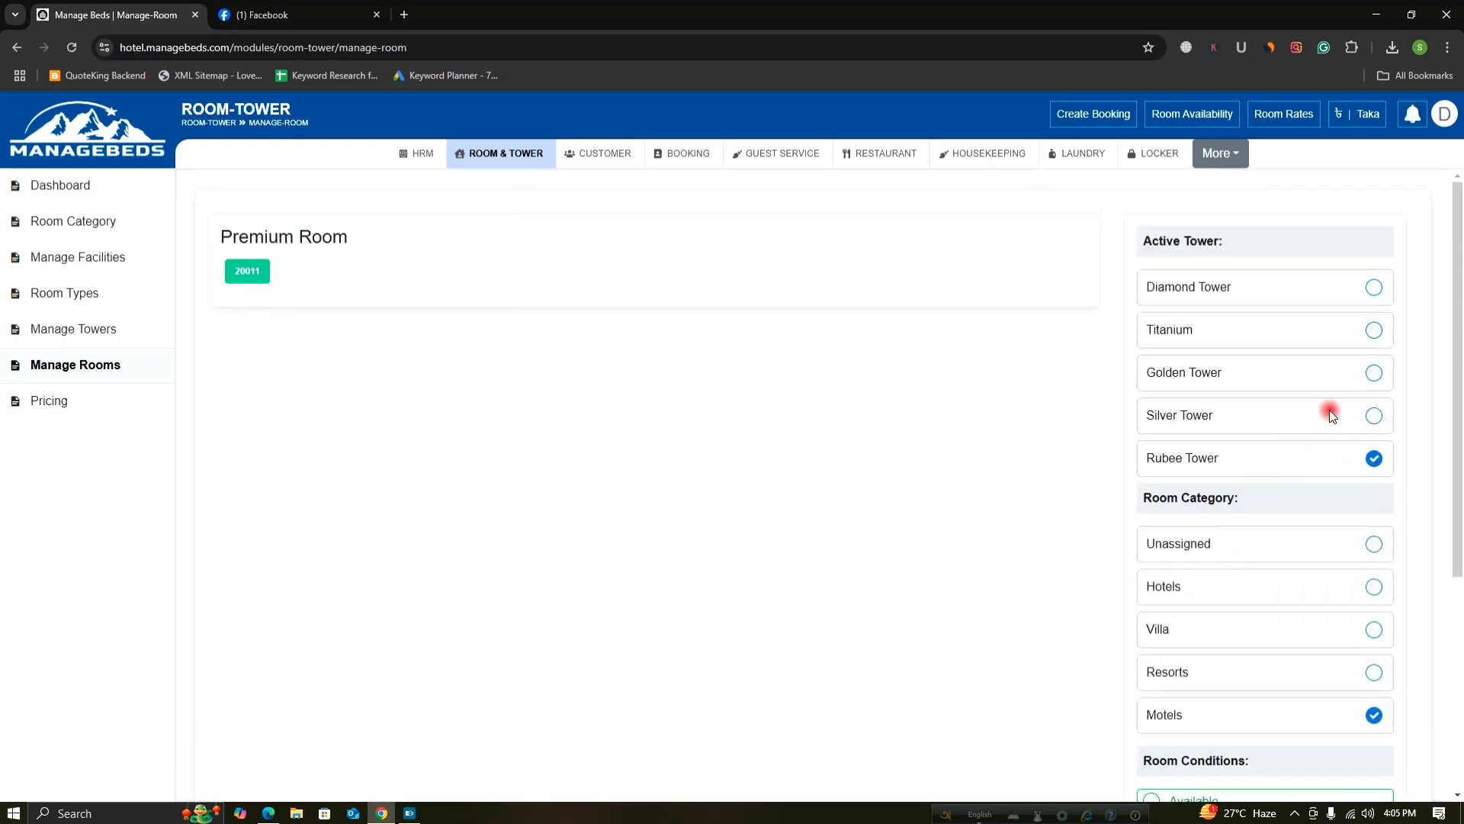
Switch the Rubee Tower room category filter to Unassigned and clear the Occupied condition filter
click(1295, 555)
scroll(1251, 619, down, 2)
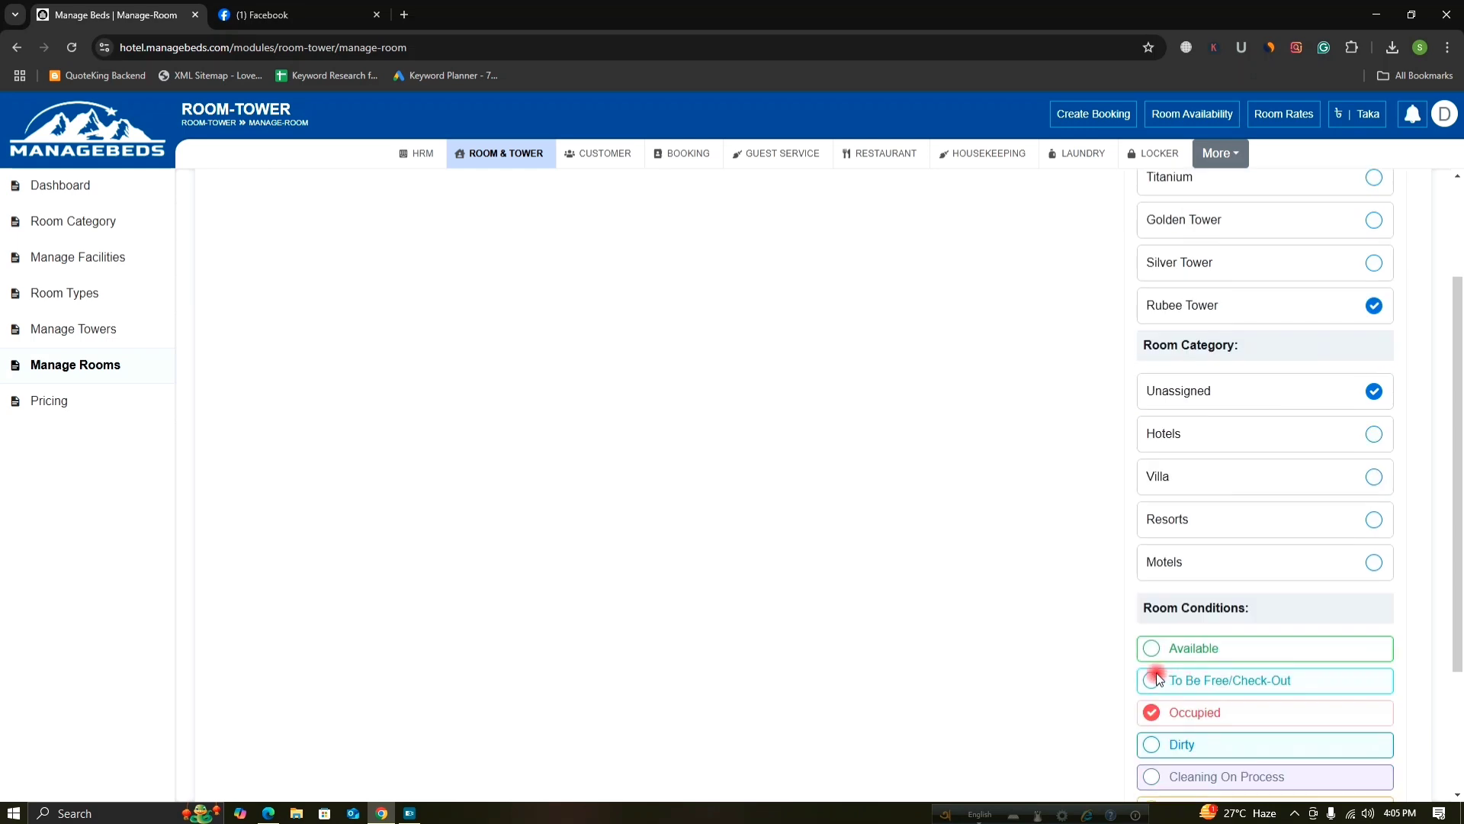
click(1152, 711)
scroll(1037, 626, up, 2)
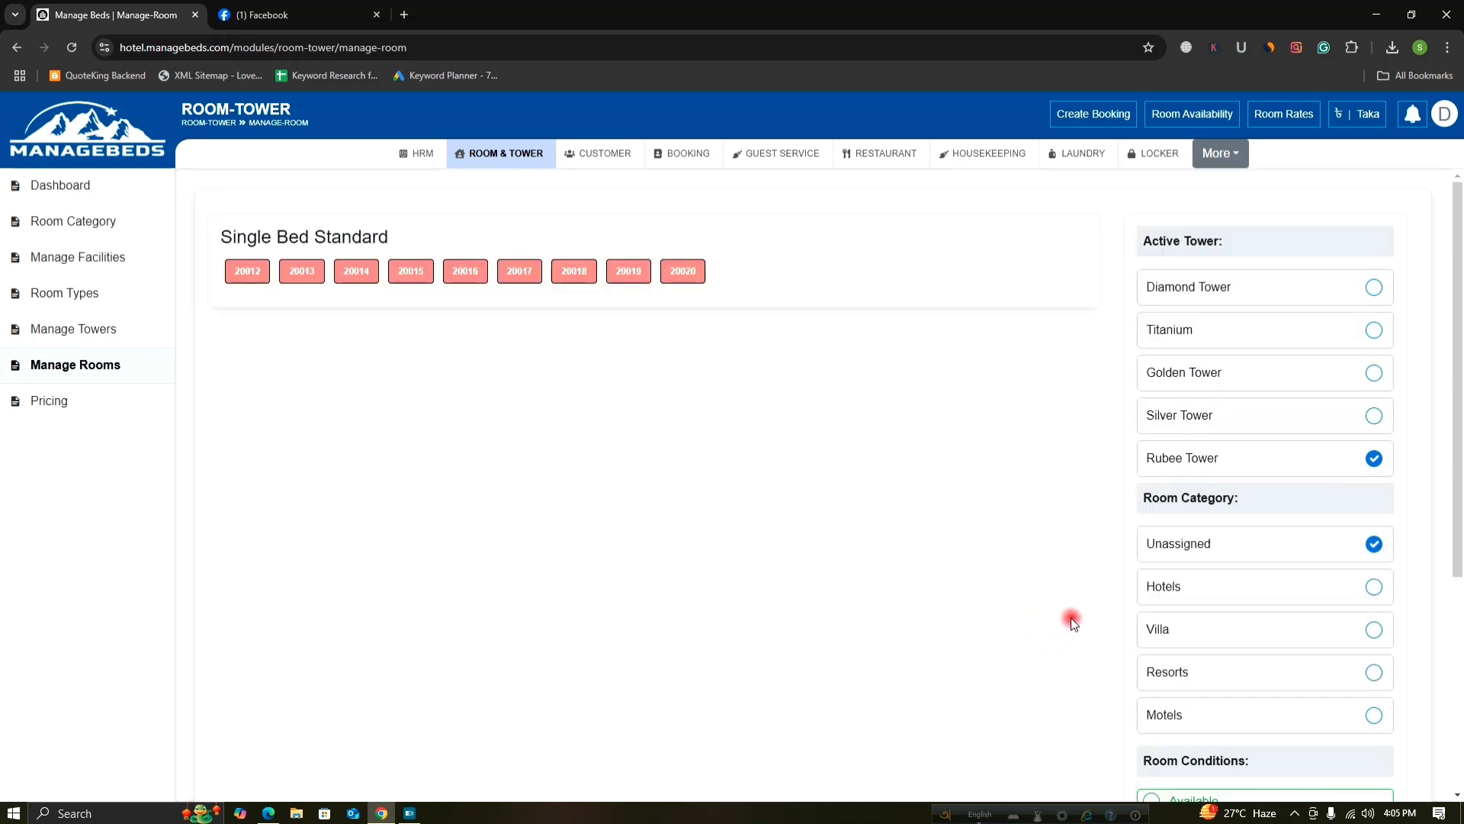
scroll(1248, 602, down, 4)
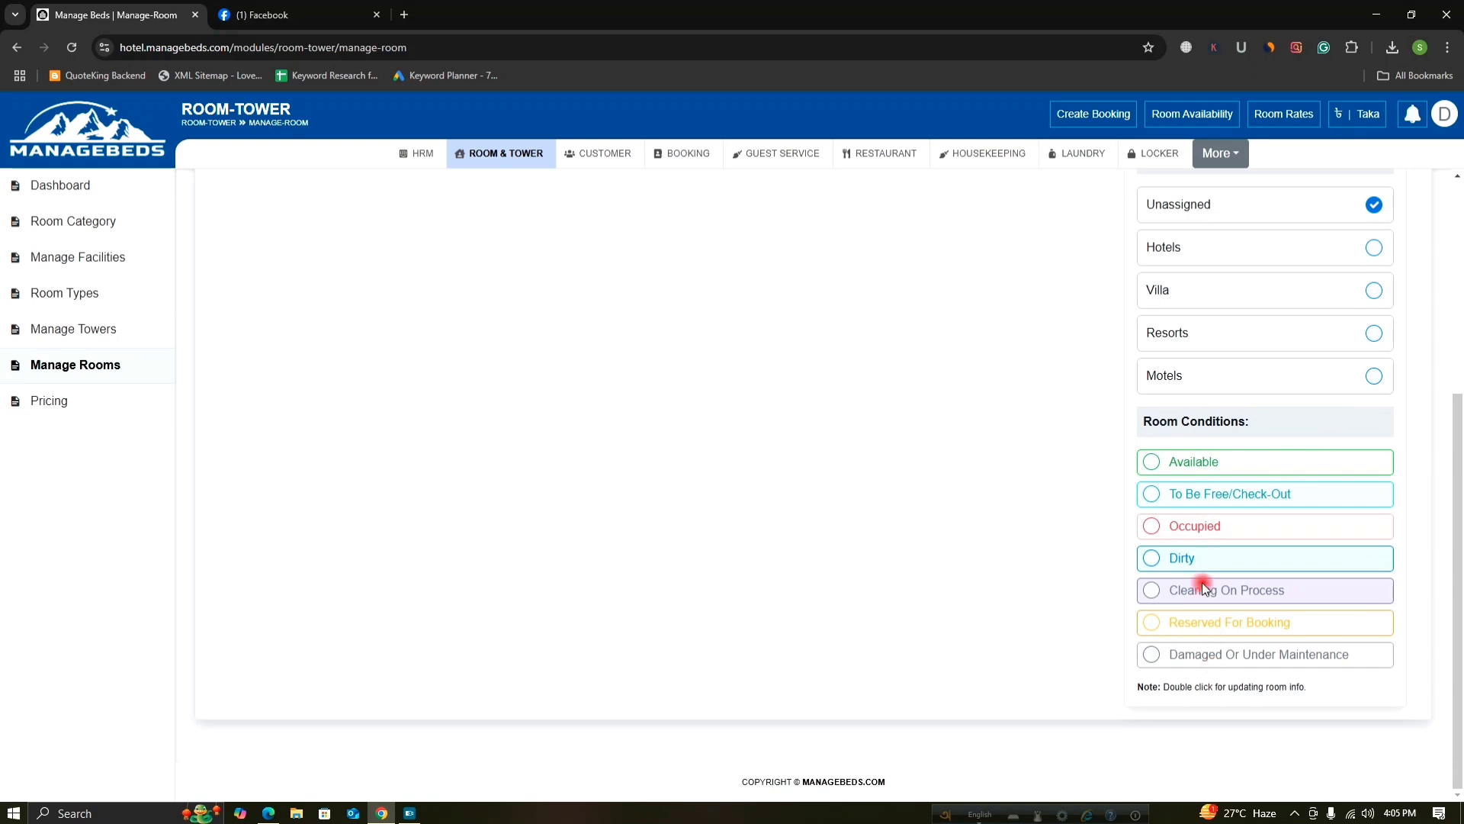
scroll(1199, 602, up, 4)
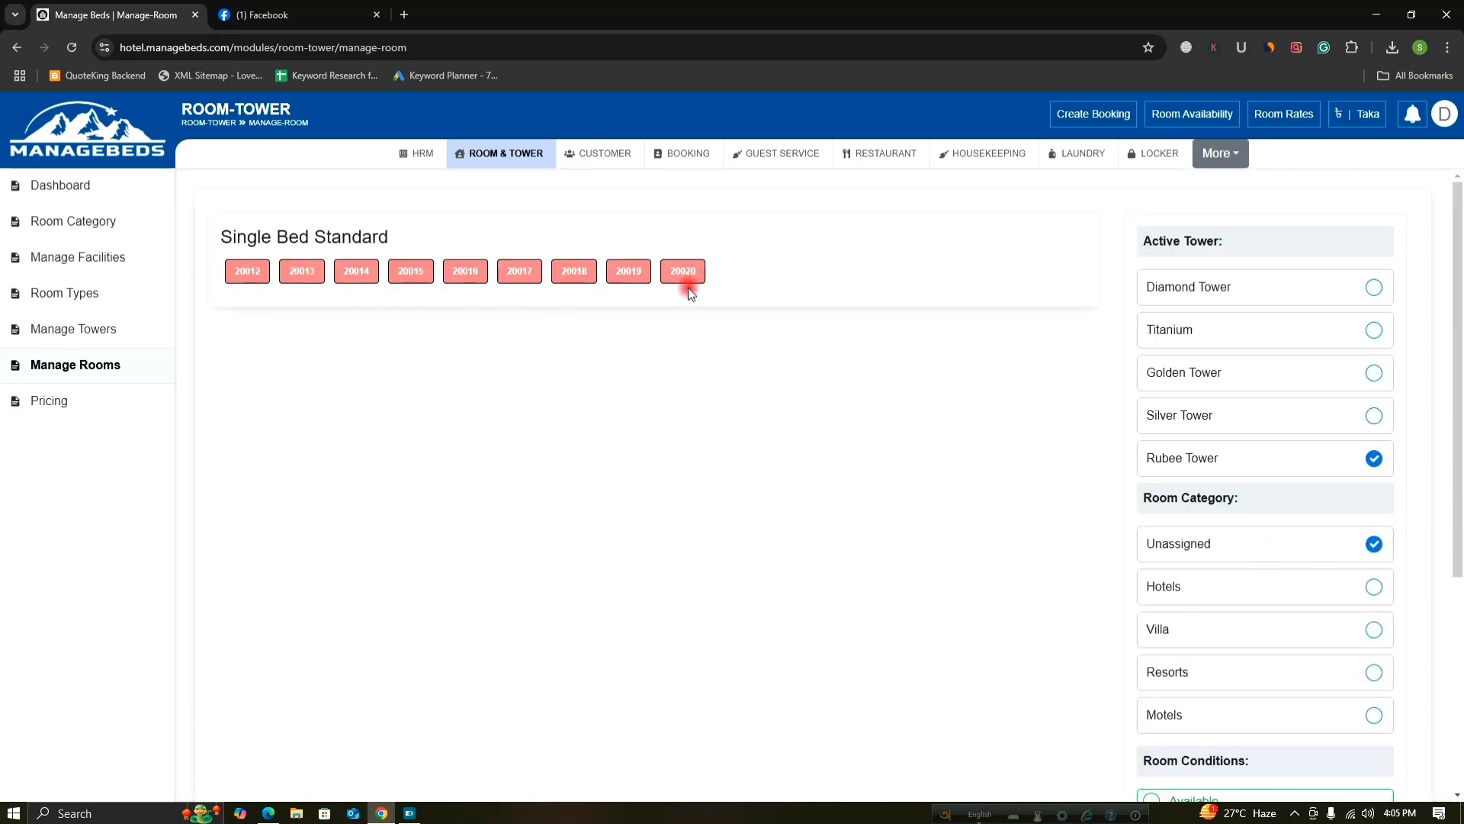
Open room 20014 for updating and set its room type to Double BED STANDARD and its category to Motels
click(360, 273)
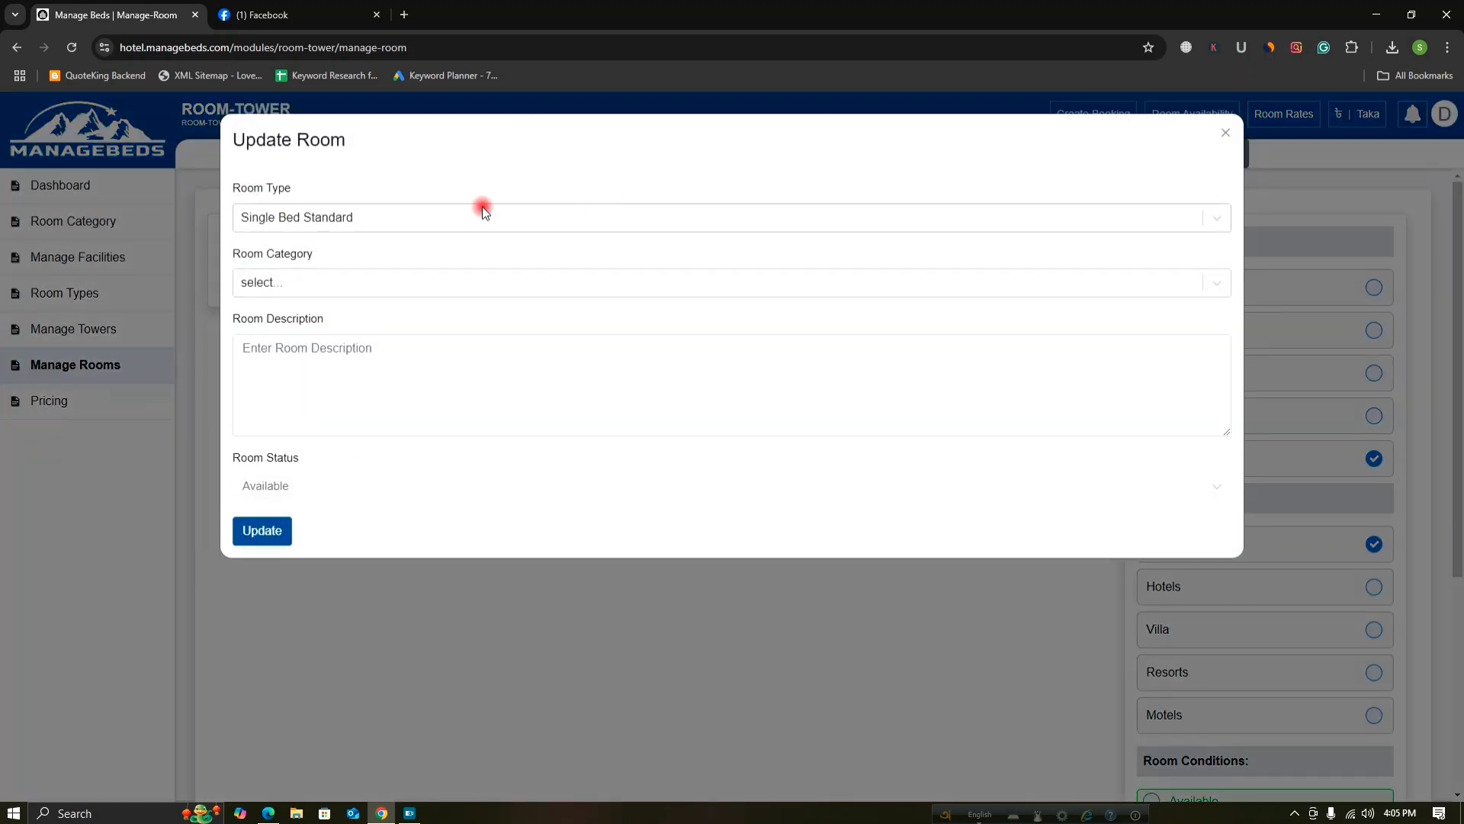
click(1212, 219)
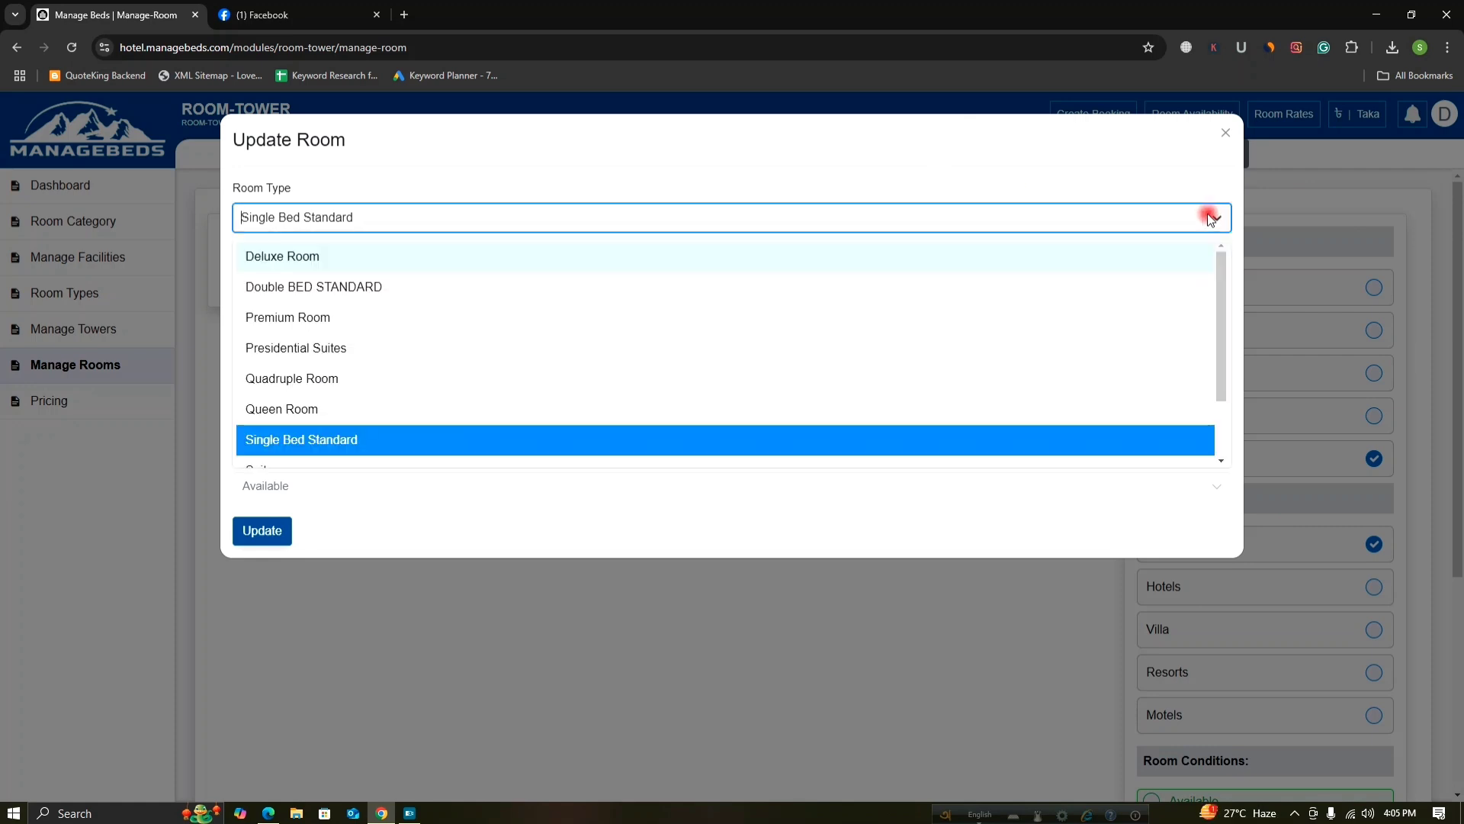
click(419, 285)
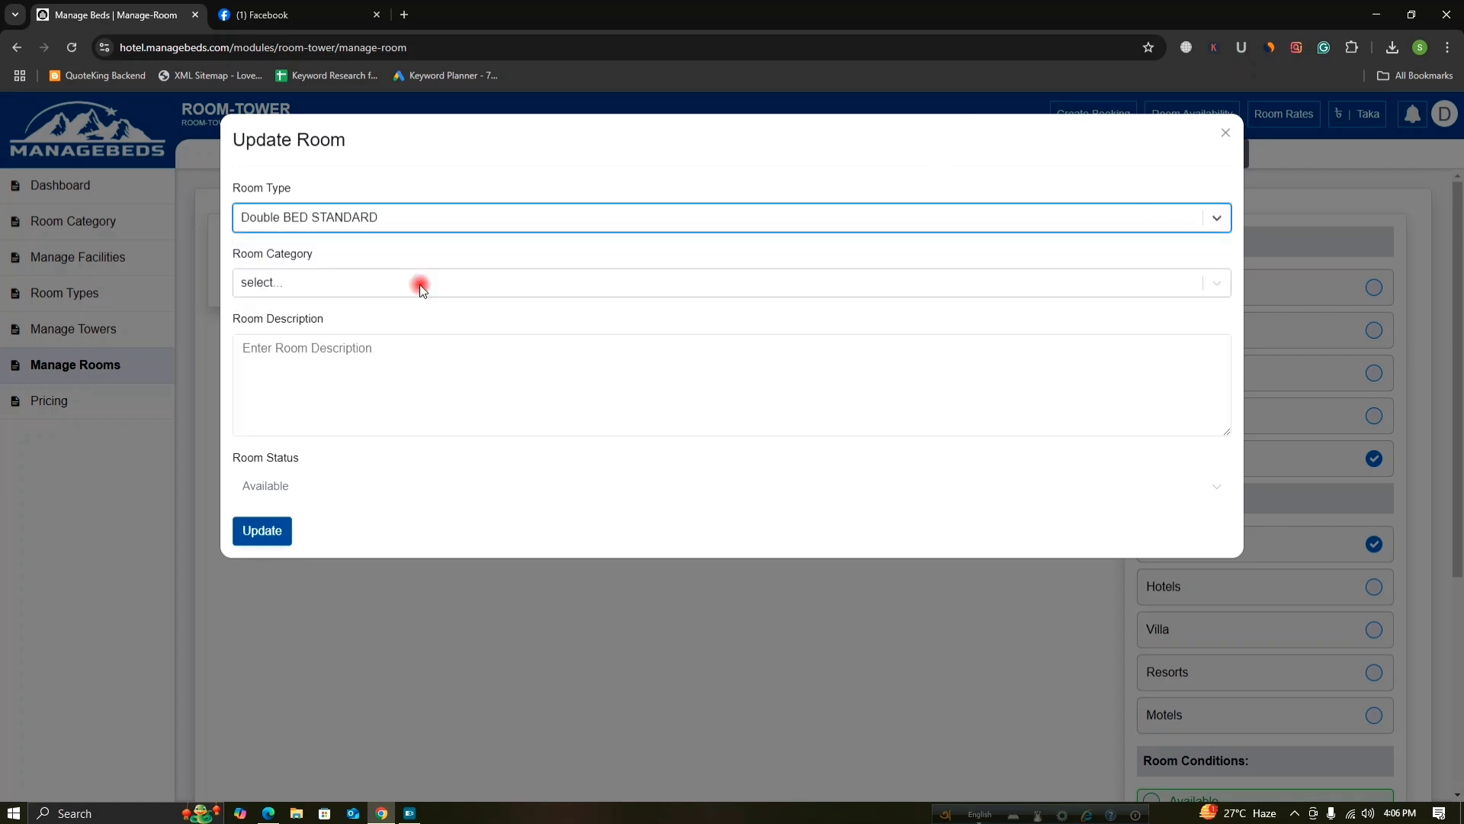
click(274, 284)
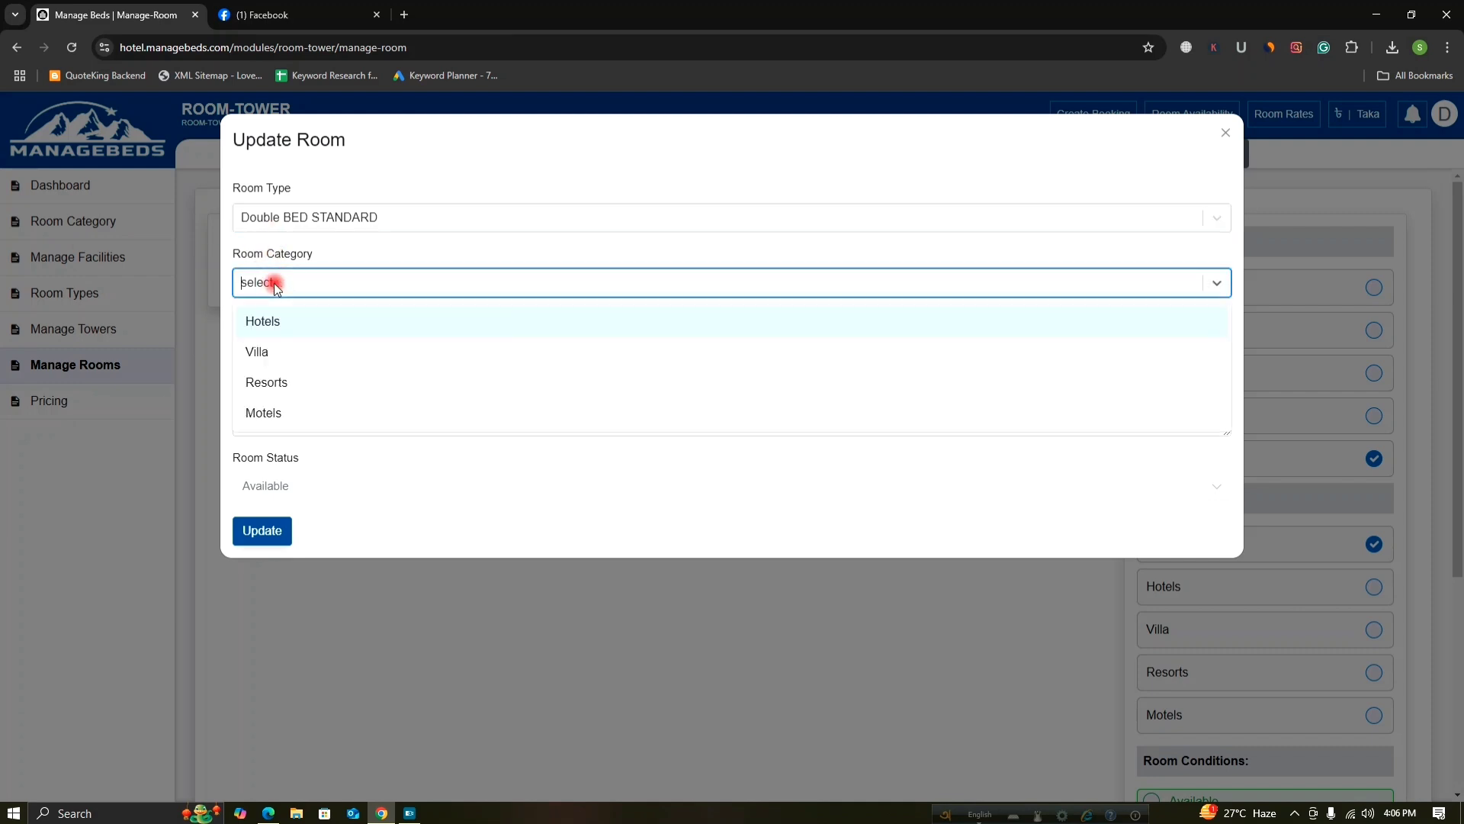
click(286, 413)
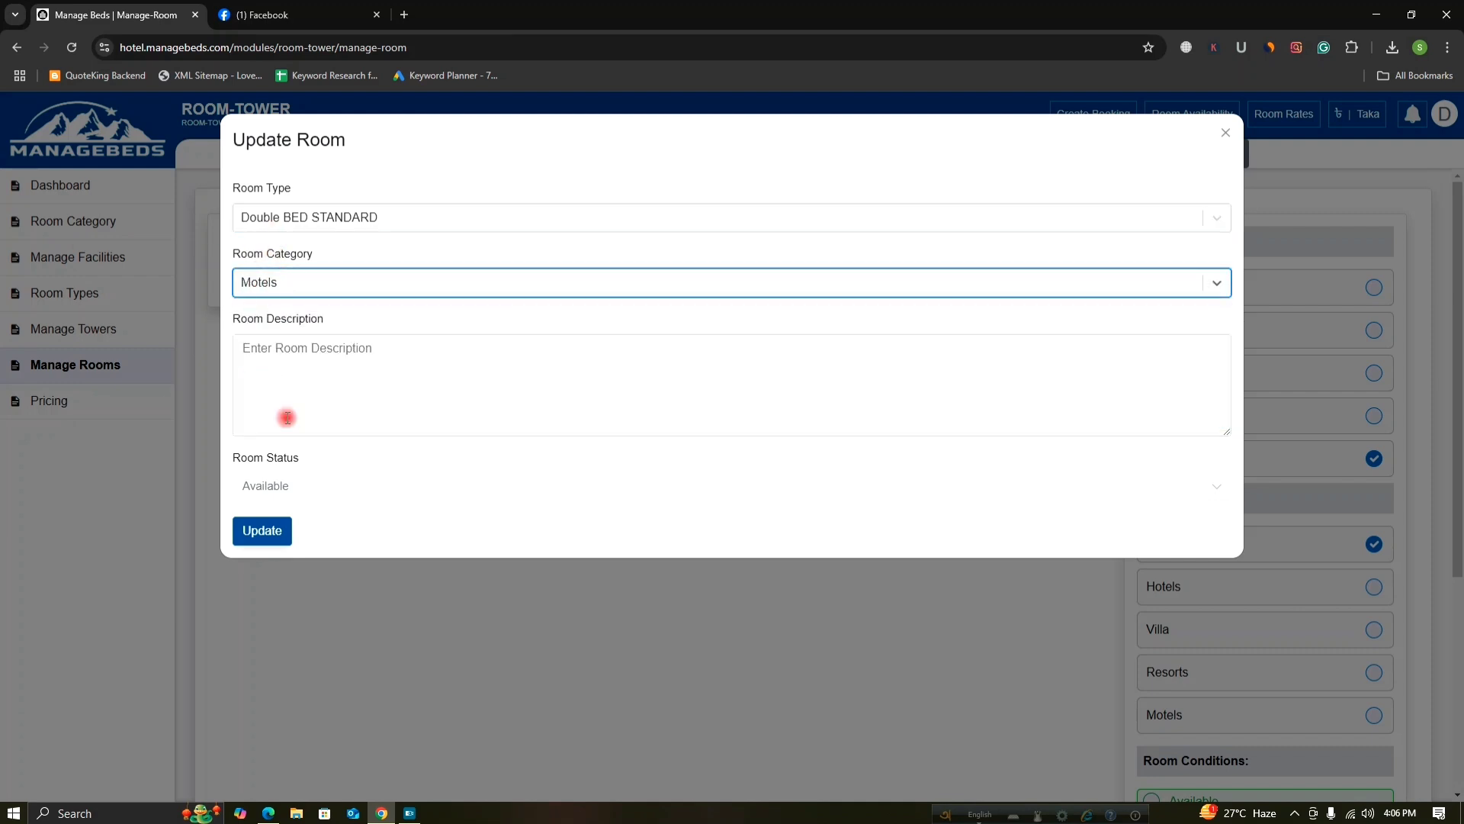
Enter "Double Bed Strandard" as room 20014's description and save the update
click(332, 364)
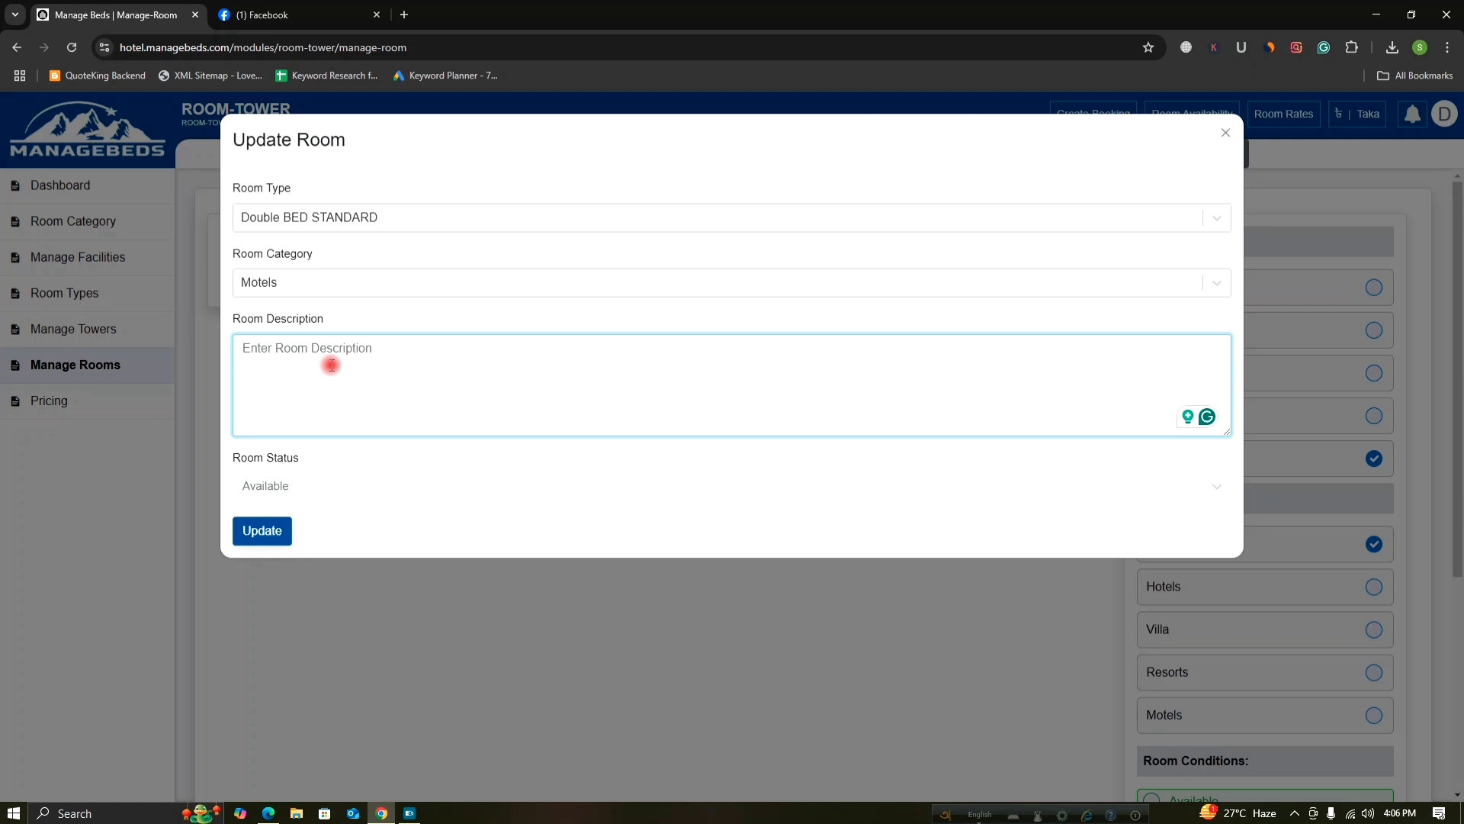
text(Double Bed Strandard)
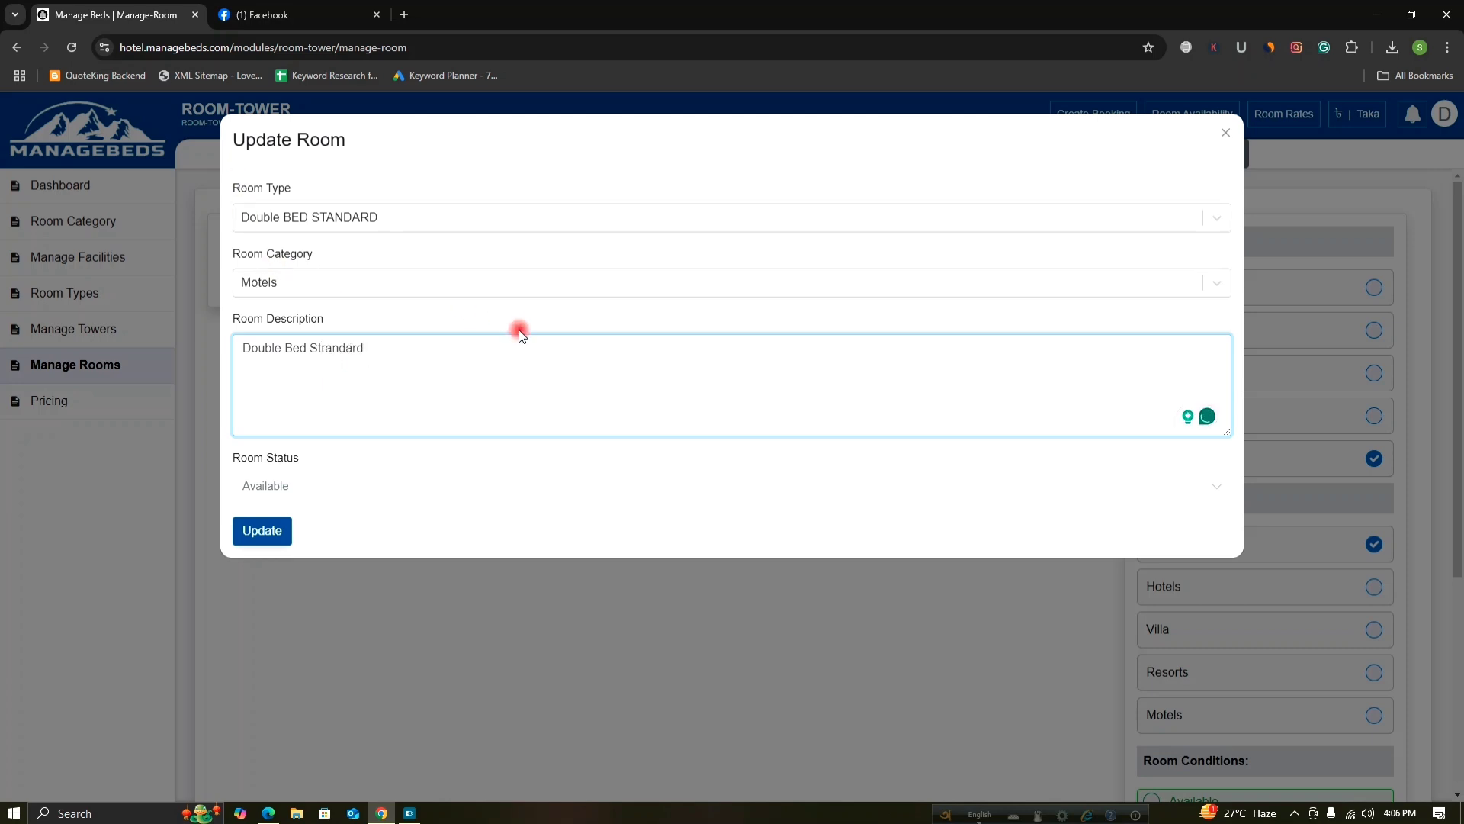
click(270, 534)
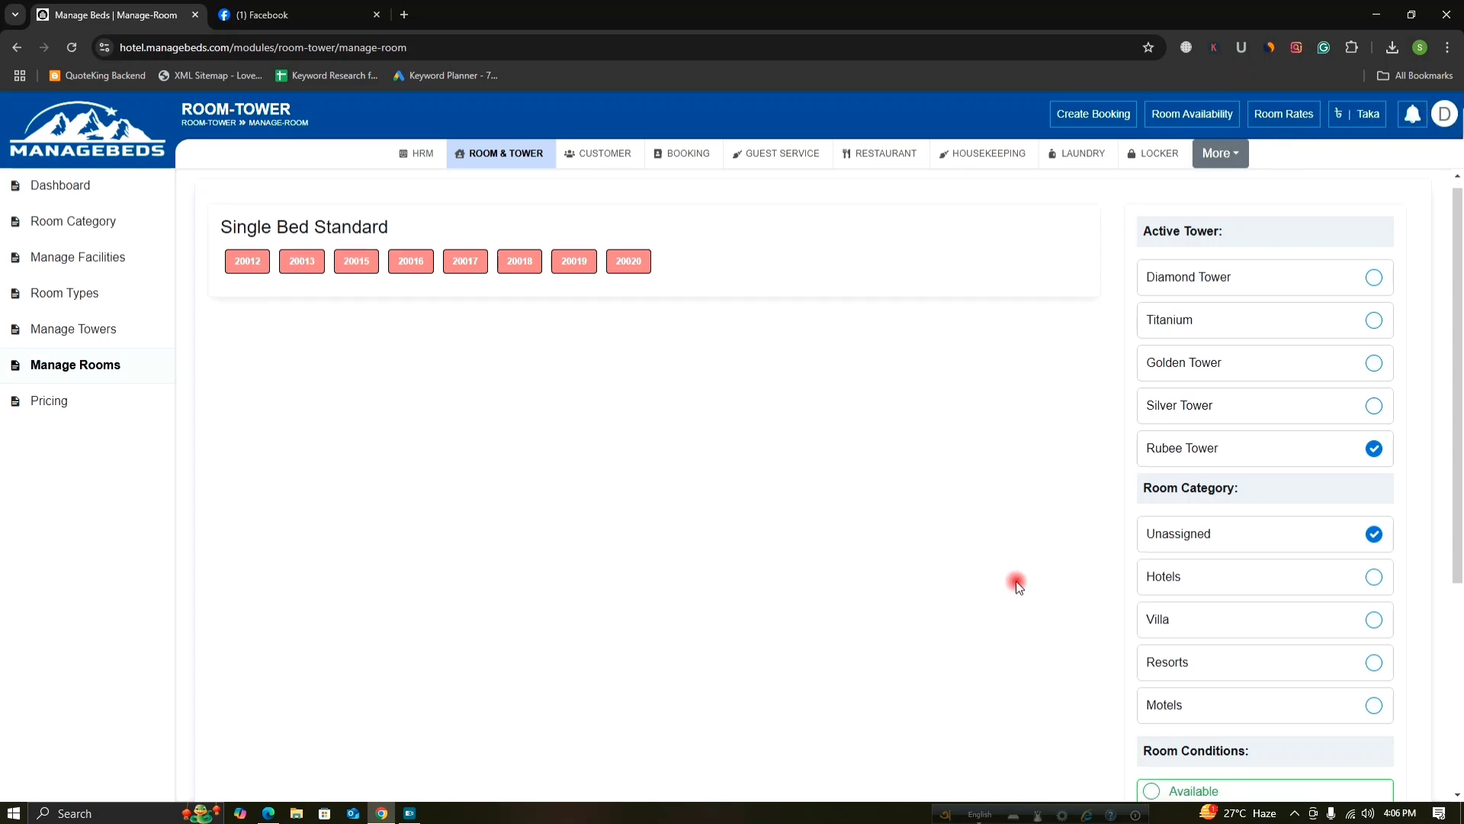
Switch the category filter to Motels and review the Rubee Tower rooms by type along with the room condition options
scroll(1020, 582, down, 2)
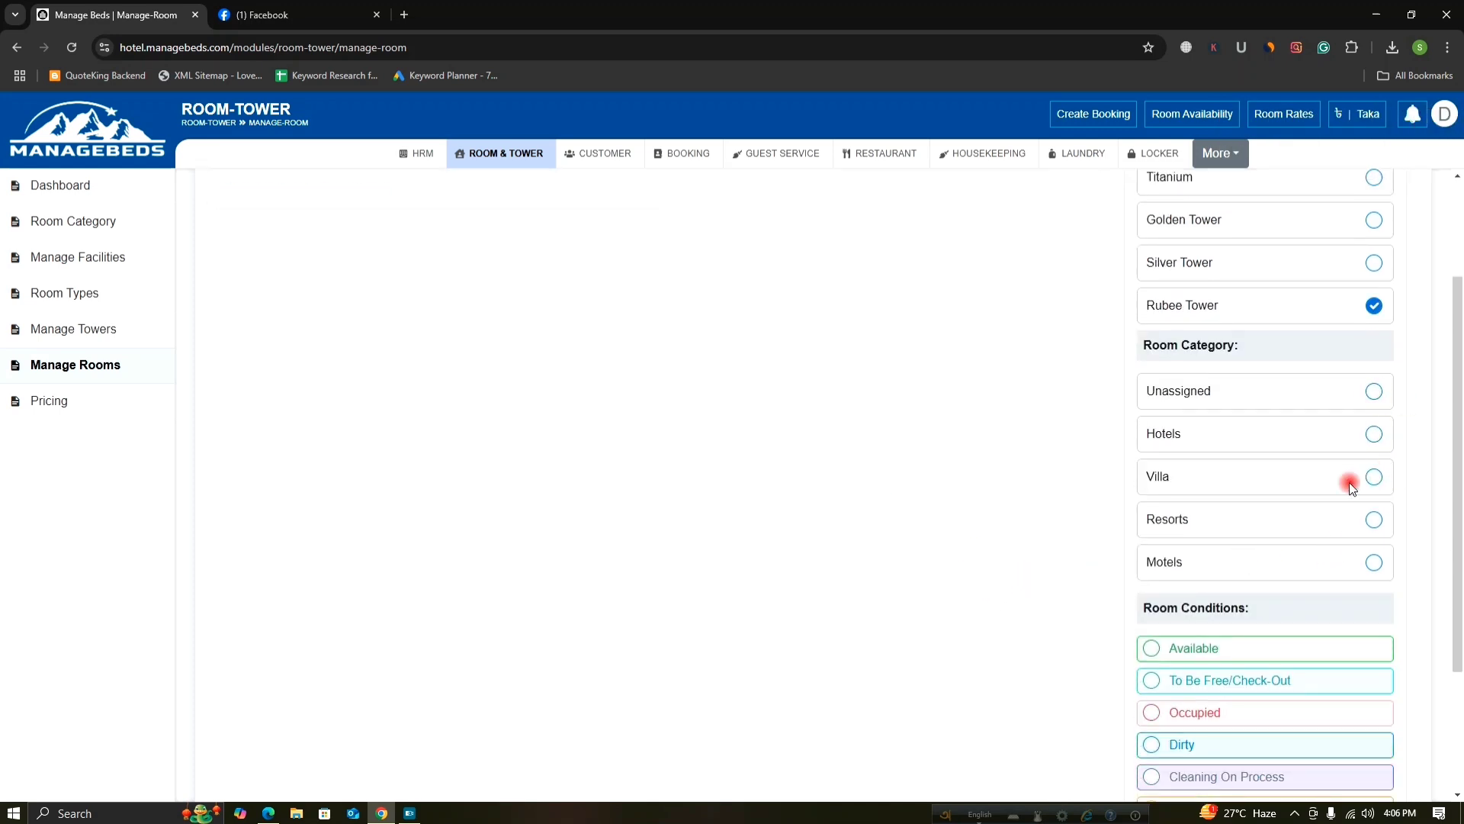
click(1296, 561)
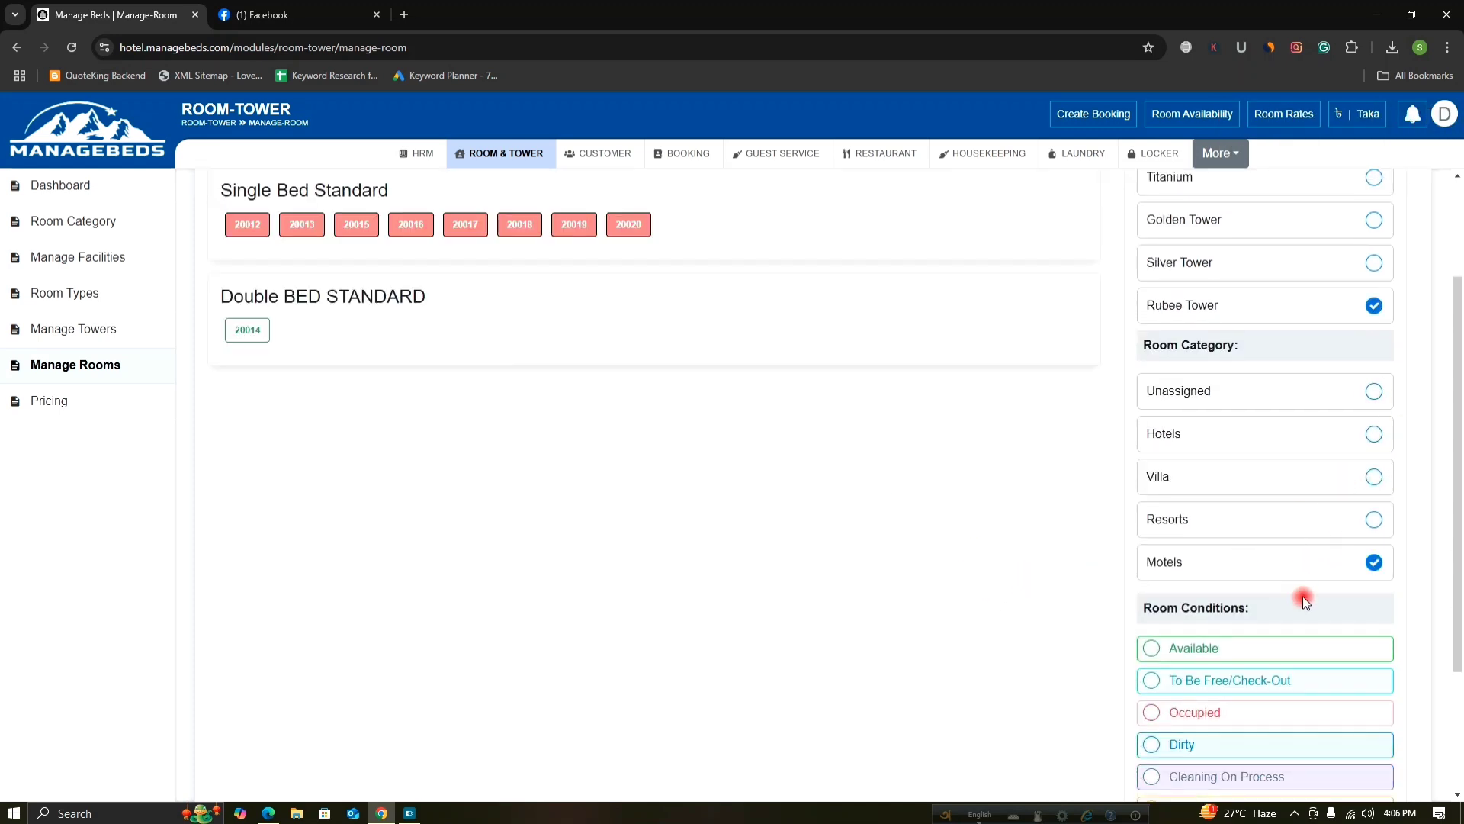
scroll(972, 568, up, 2)
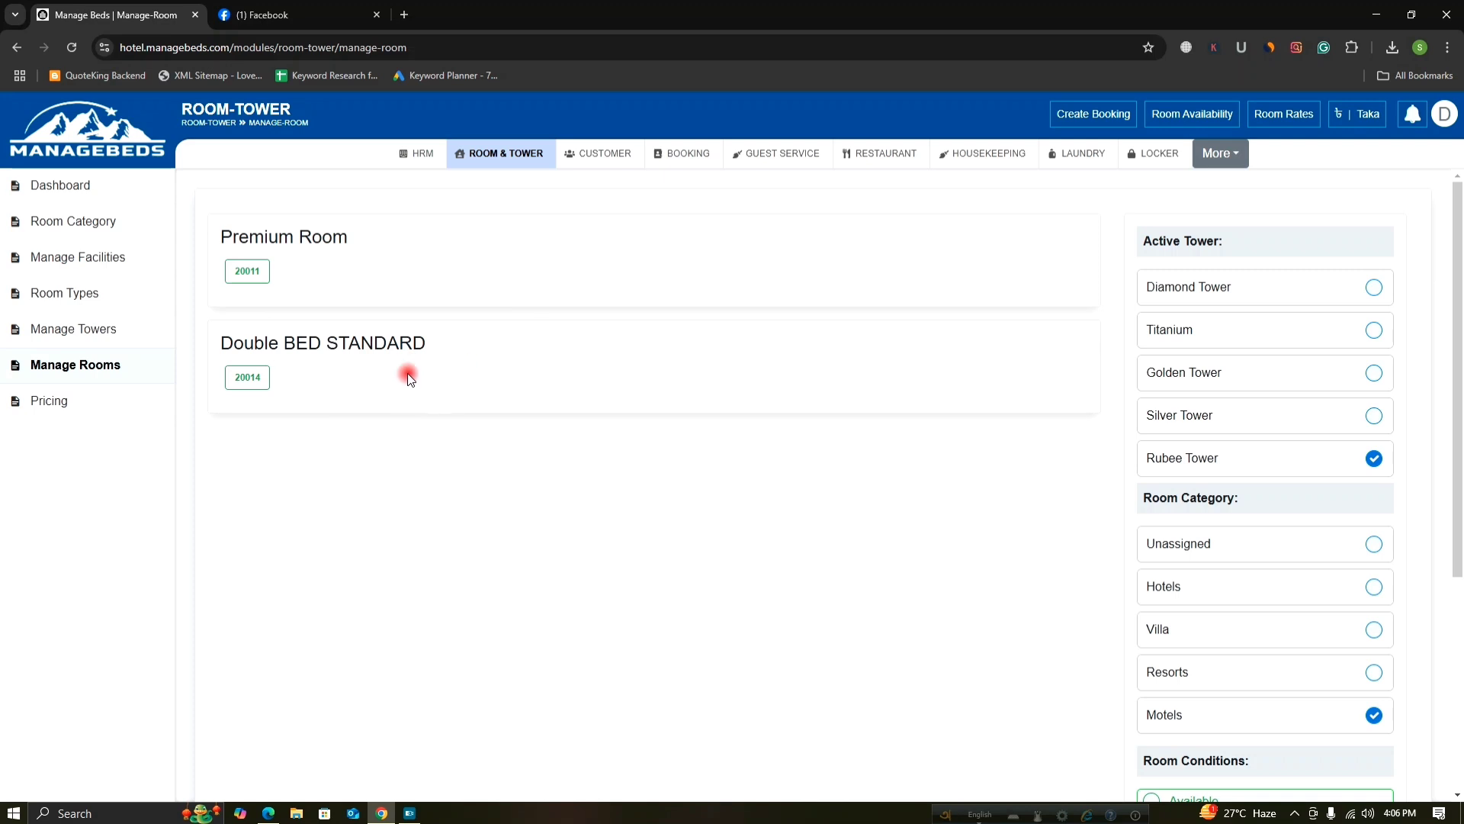
drag(1458, 459, 1462, 648)
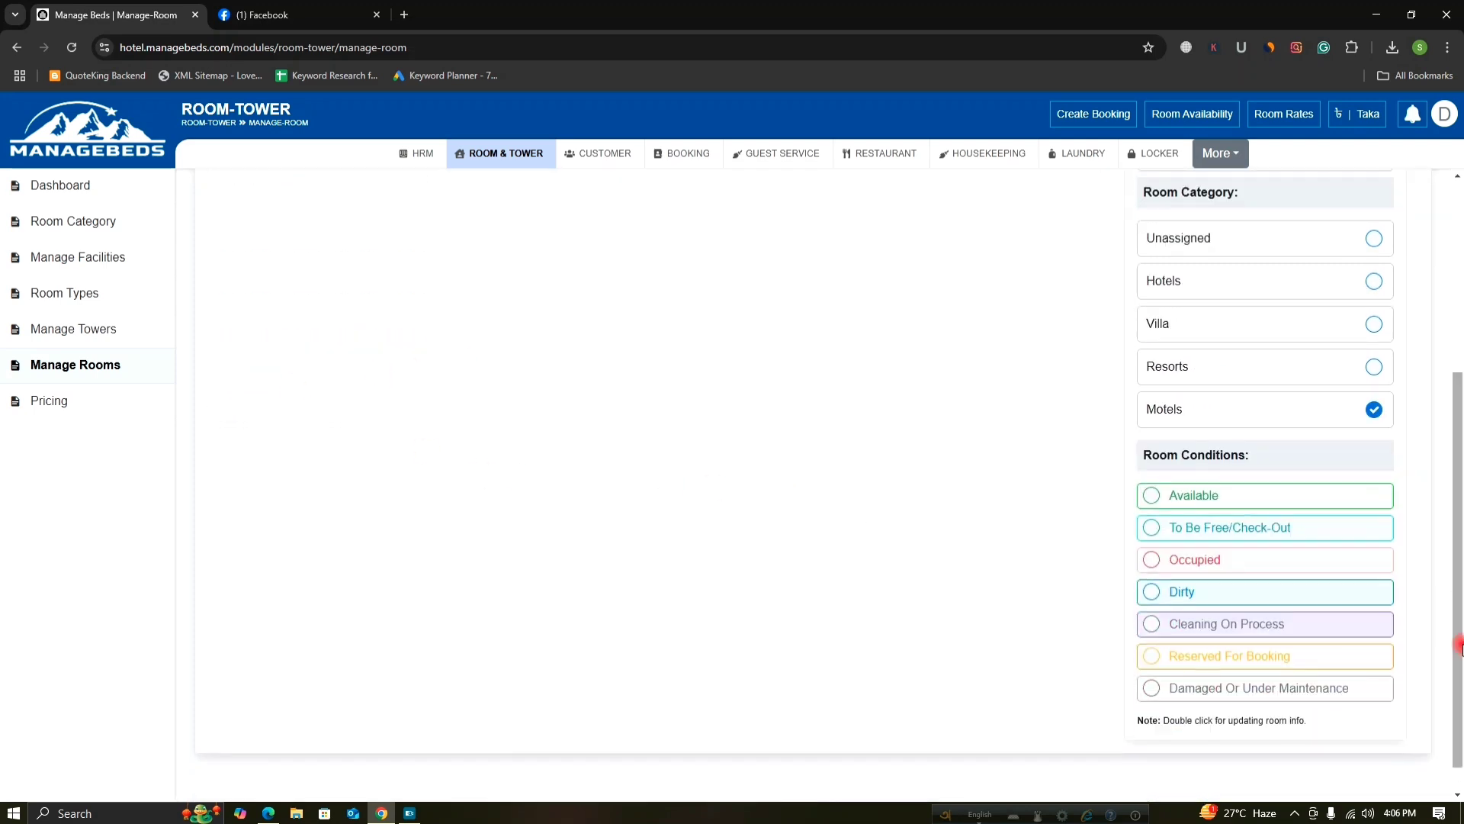
scroll(1229, 526, up, 4)
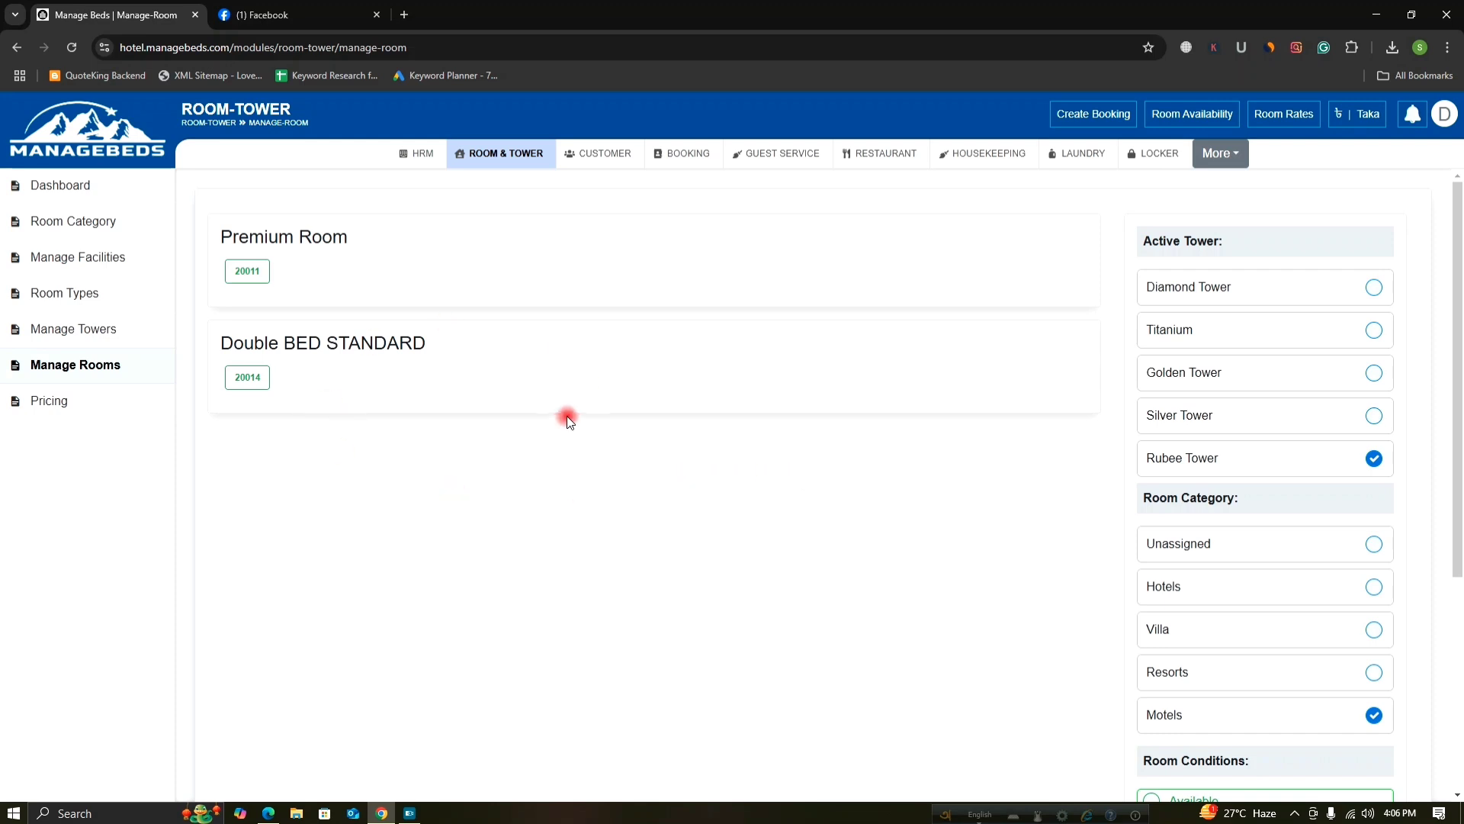
scroll(558, 331, down, 2)
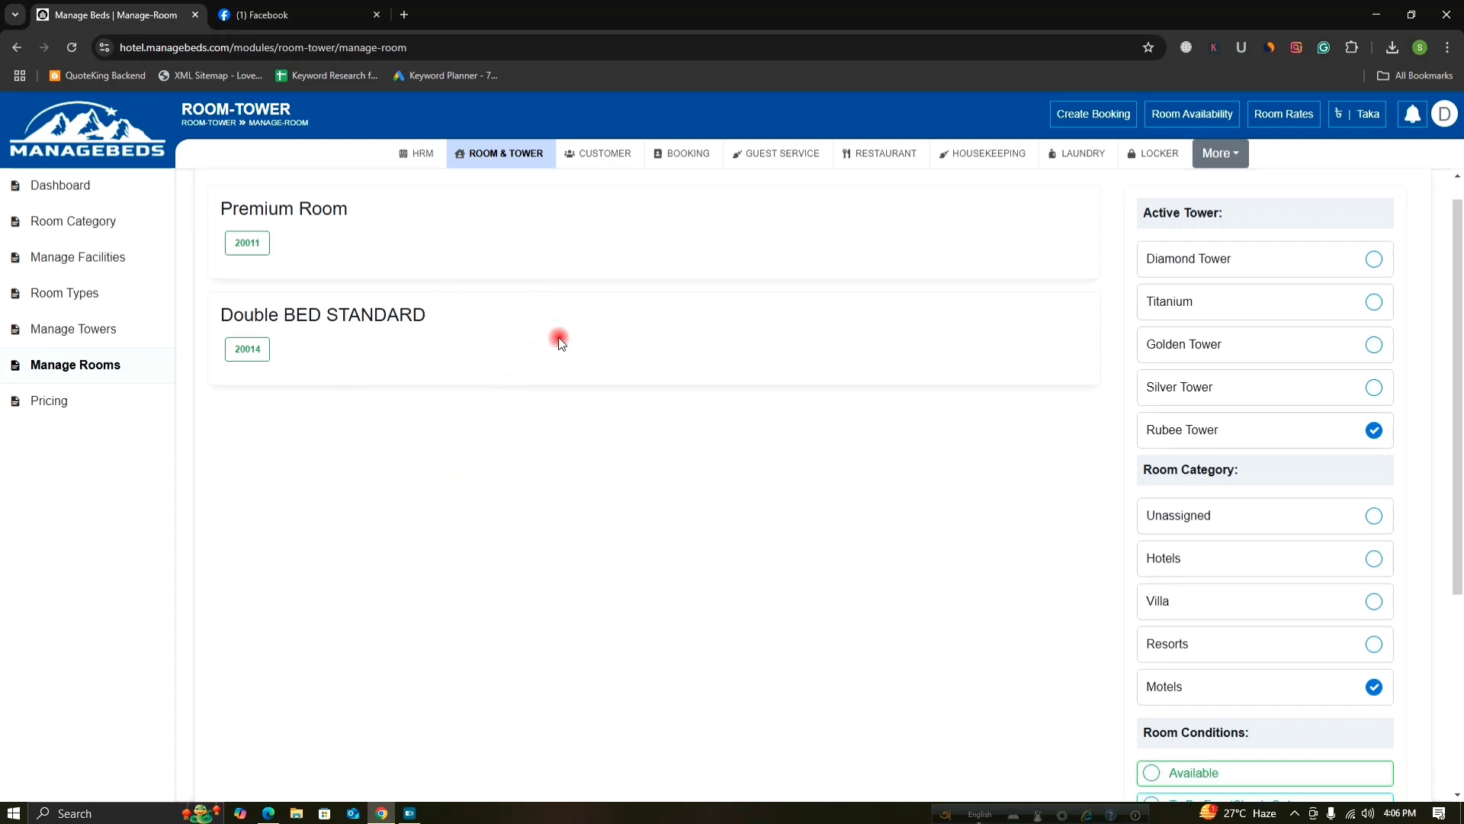
scroll(983, 378, up, 2)
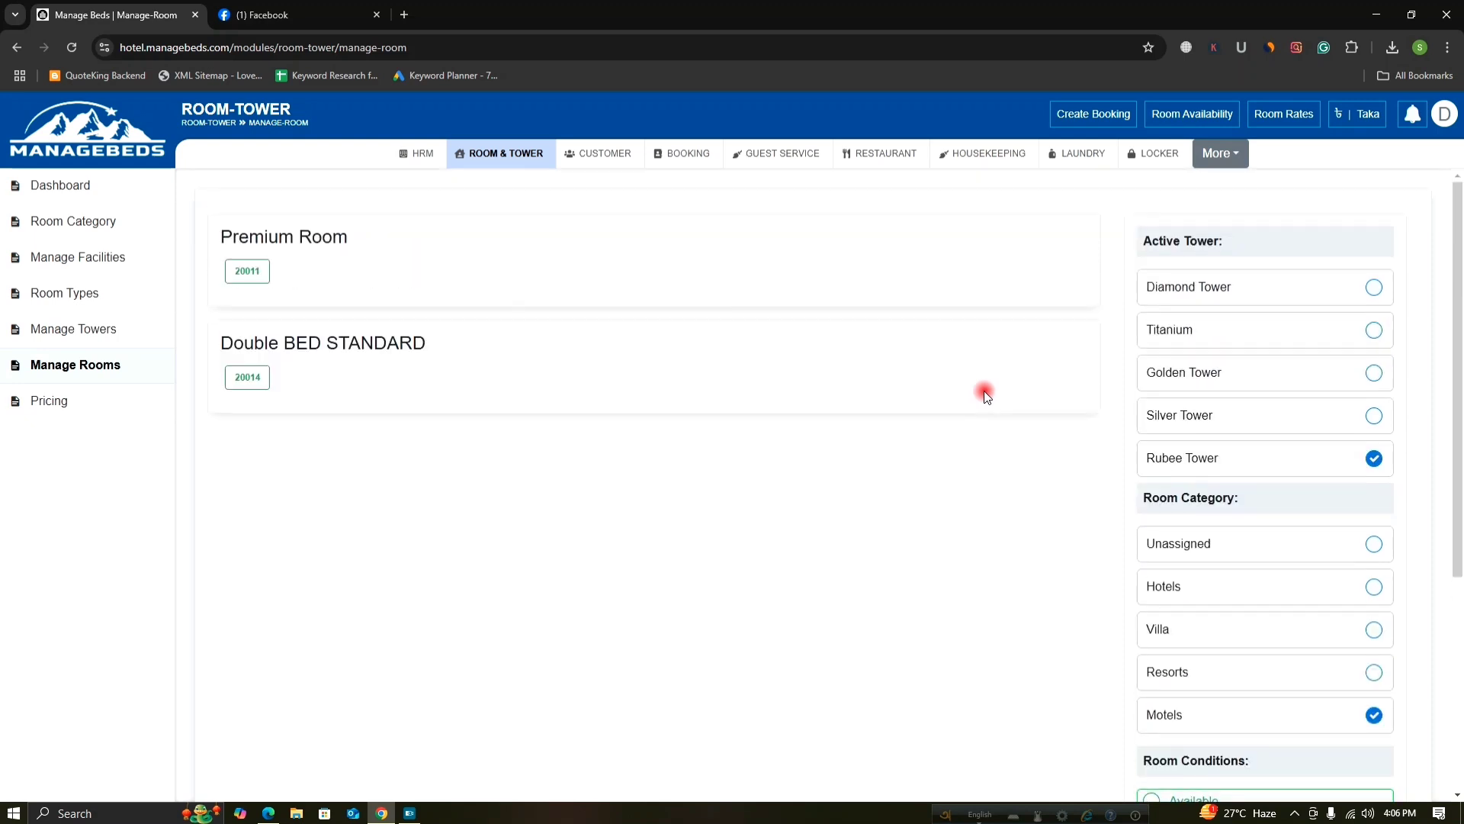
scroll(1251, 663, down, 4)
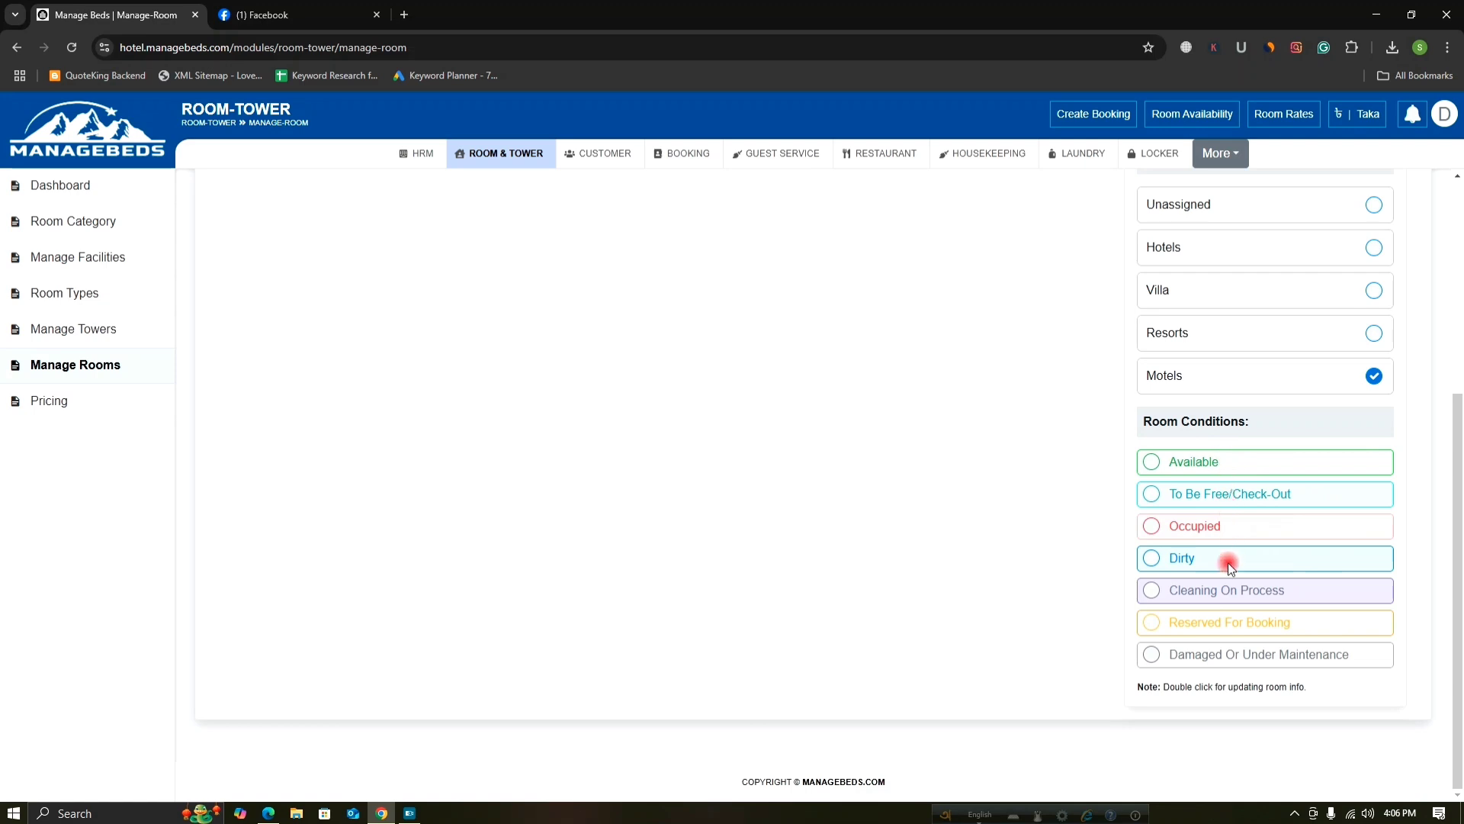
scroll(1296, 638, up, 3)
scroll(1295, 626, up, 2)
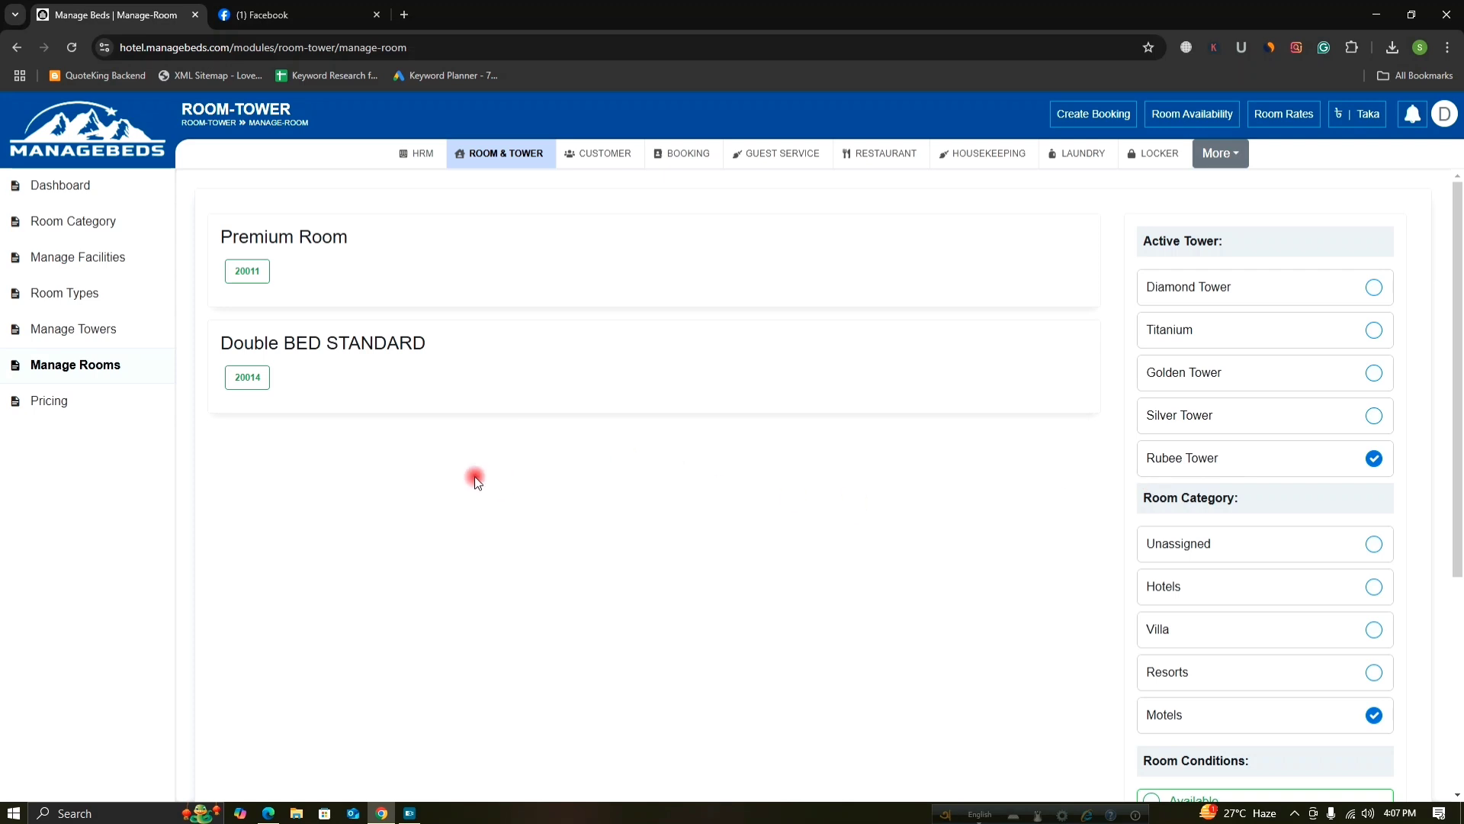
Clear the Motels category filter and show the Rubee Tower's Unassigned rooms instead
scroll(1159, 610, down, 1)
scroll(1165, 614, down, 2)
click(1373, 562)
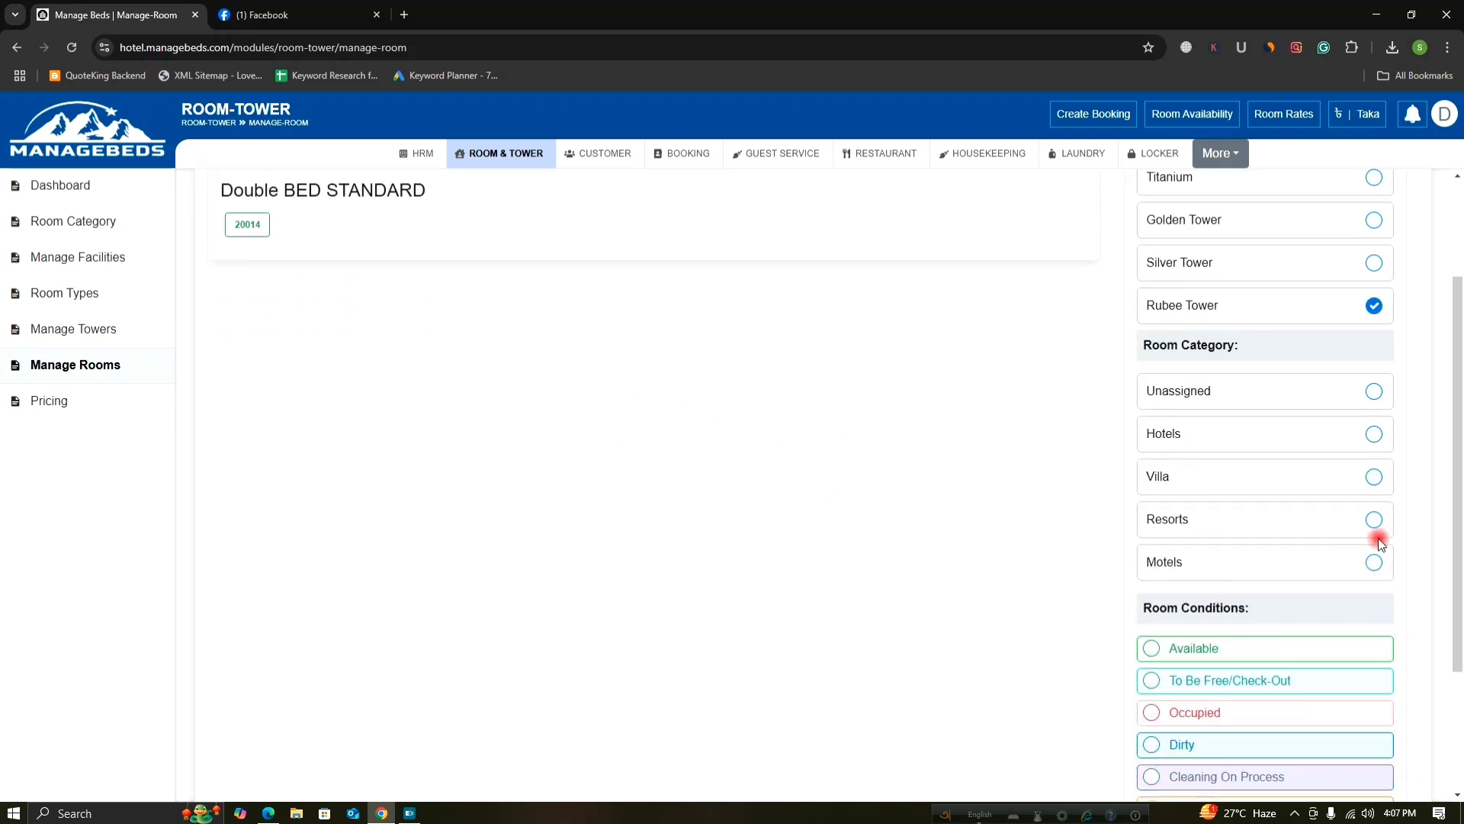
click(1372, 392)
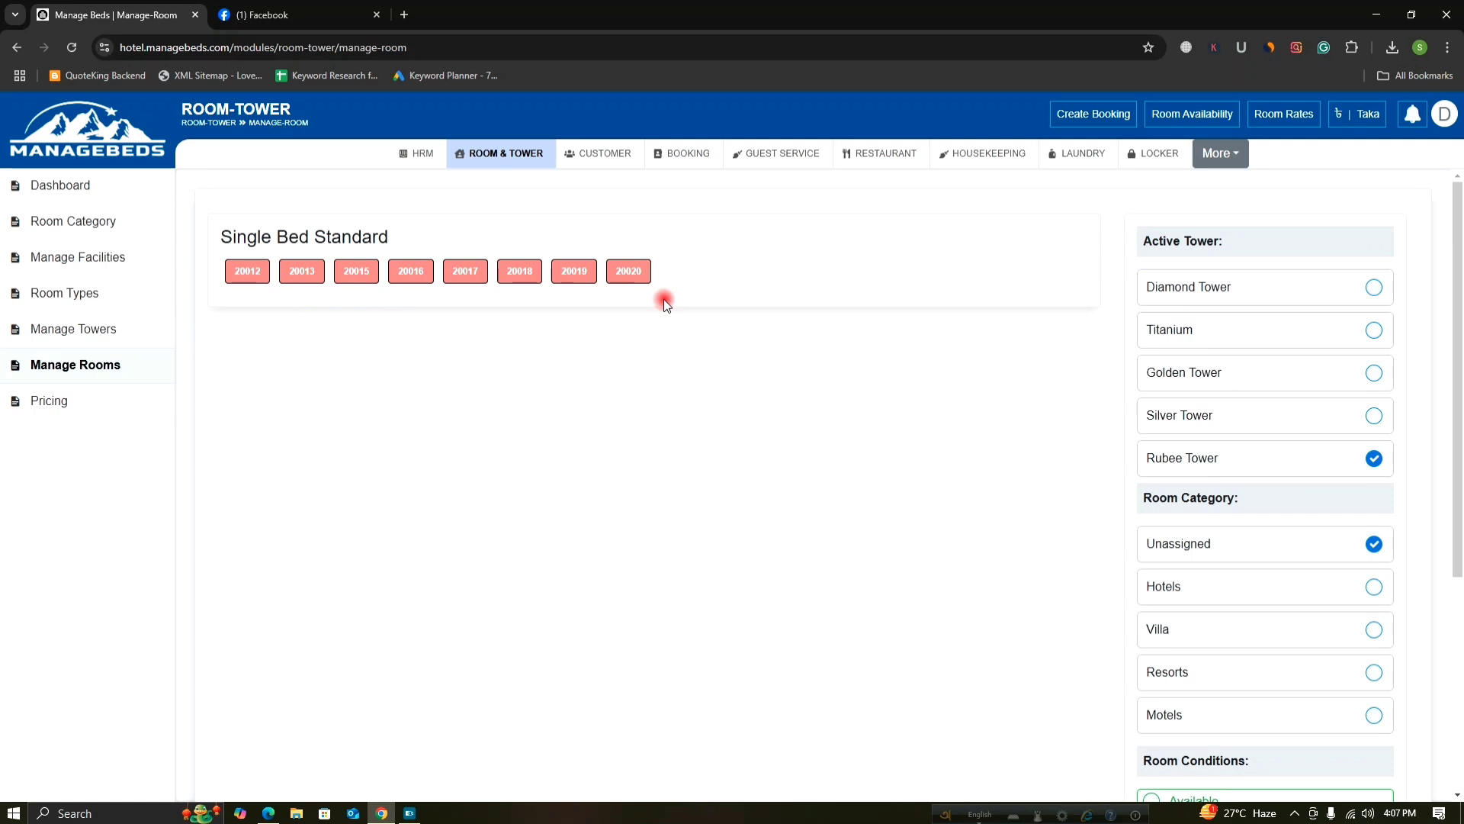
Open room 20012 for updating and set its room type to Deluxe Room and its category to Motels
click(236, 269)
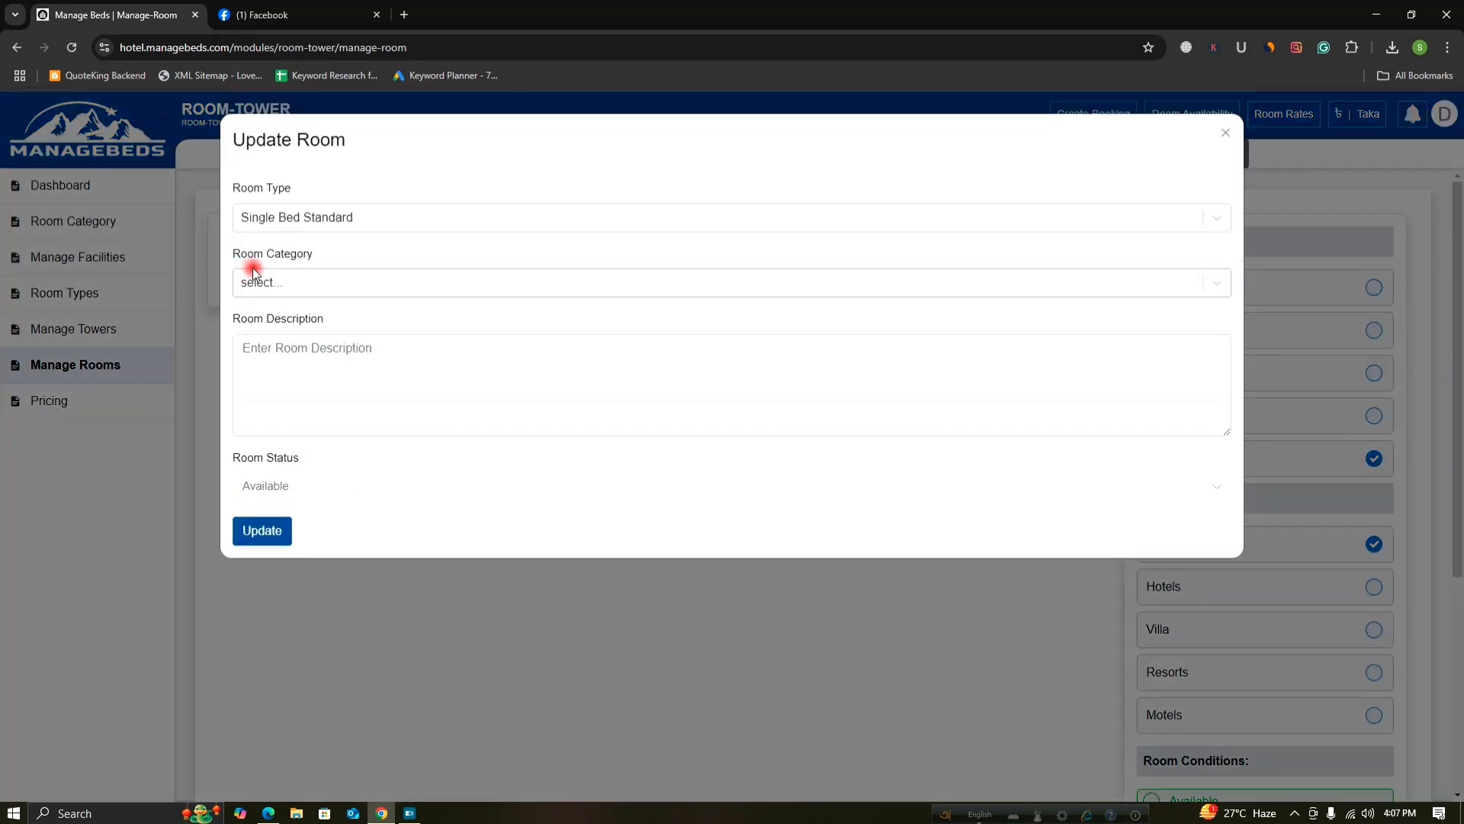
click(417, 218)
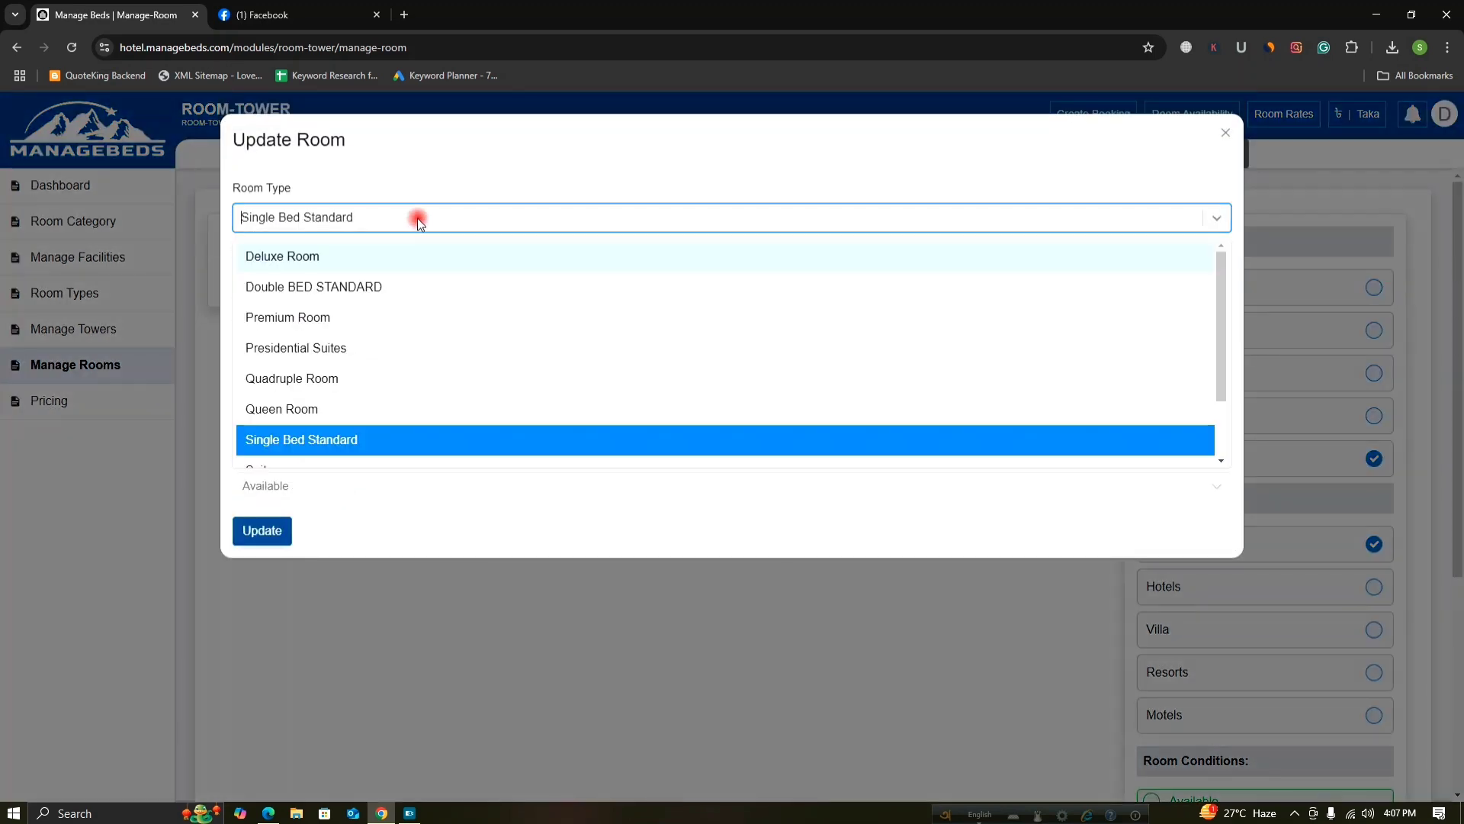
click(328, 258)
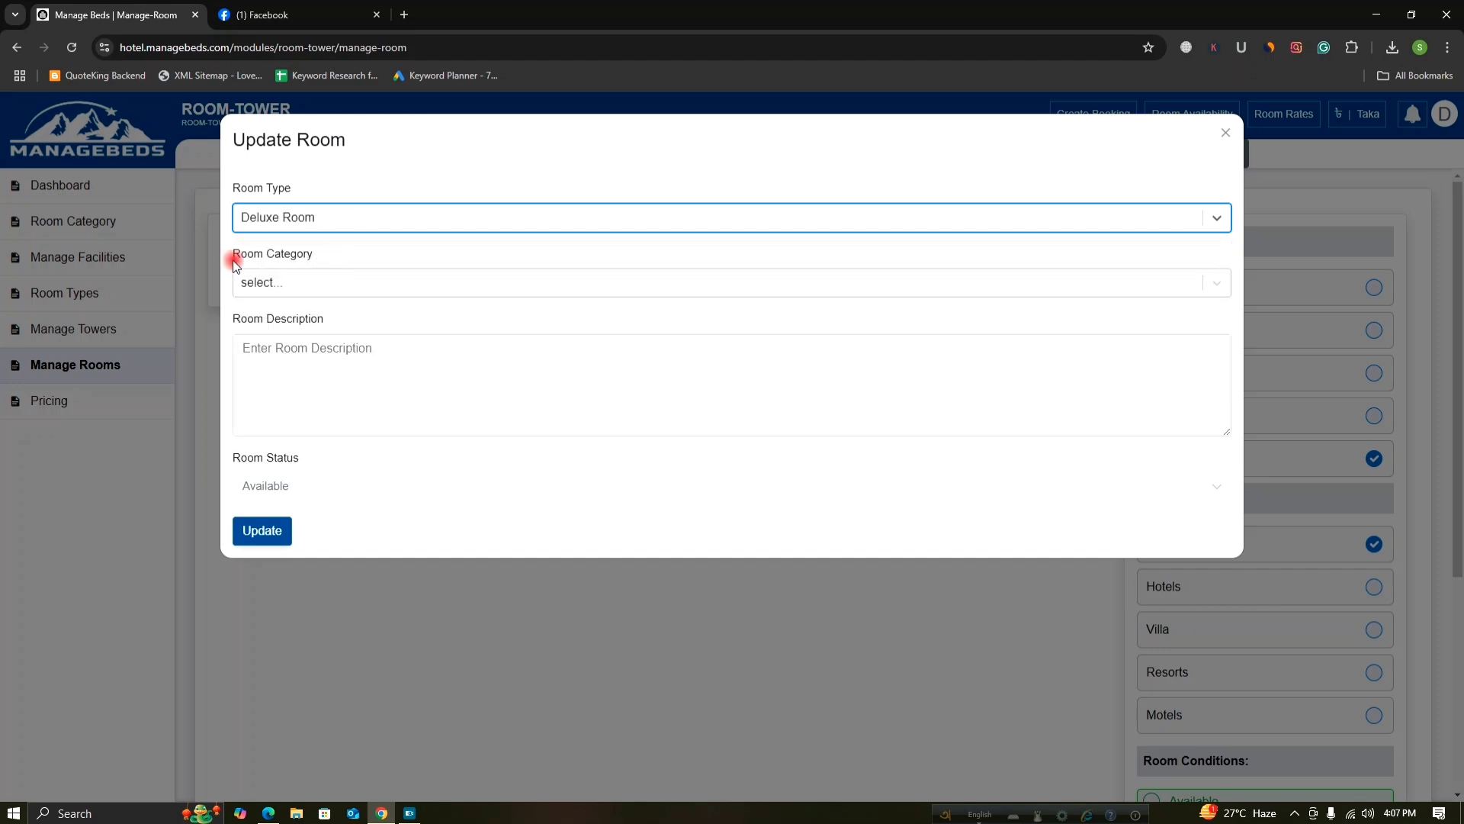
click(304, 284)
click(271, 411)
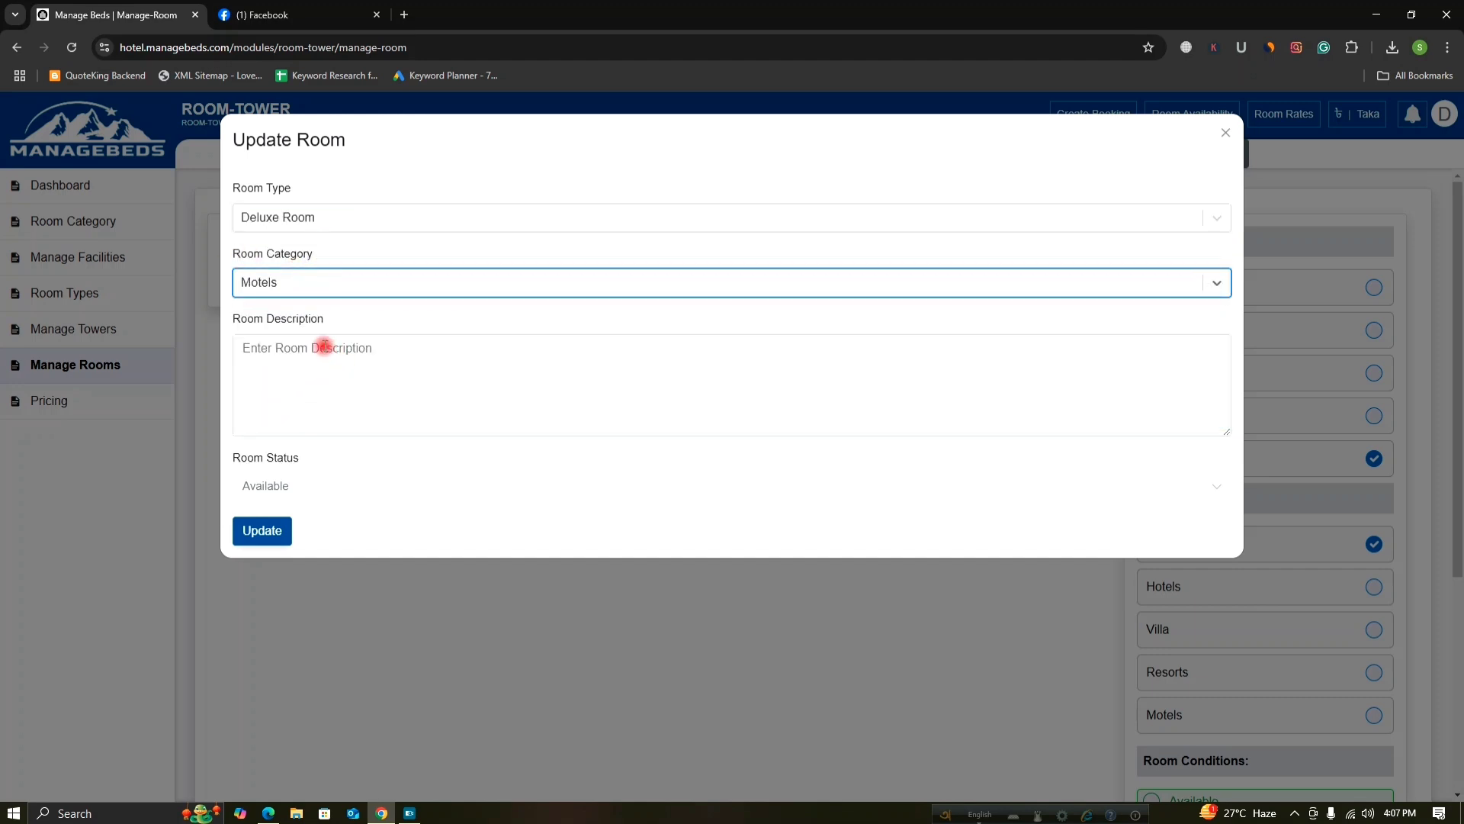
Enter "Deluxe Room" as room 20012's description, choose the status Cleaning on process and save the update
click(329, 356)
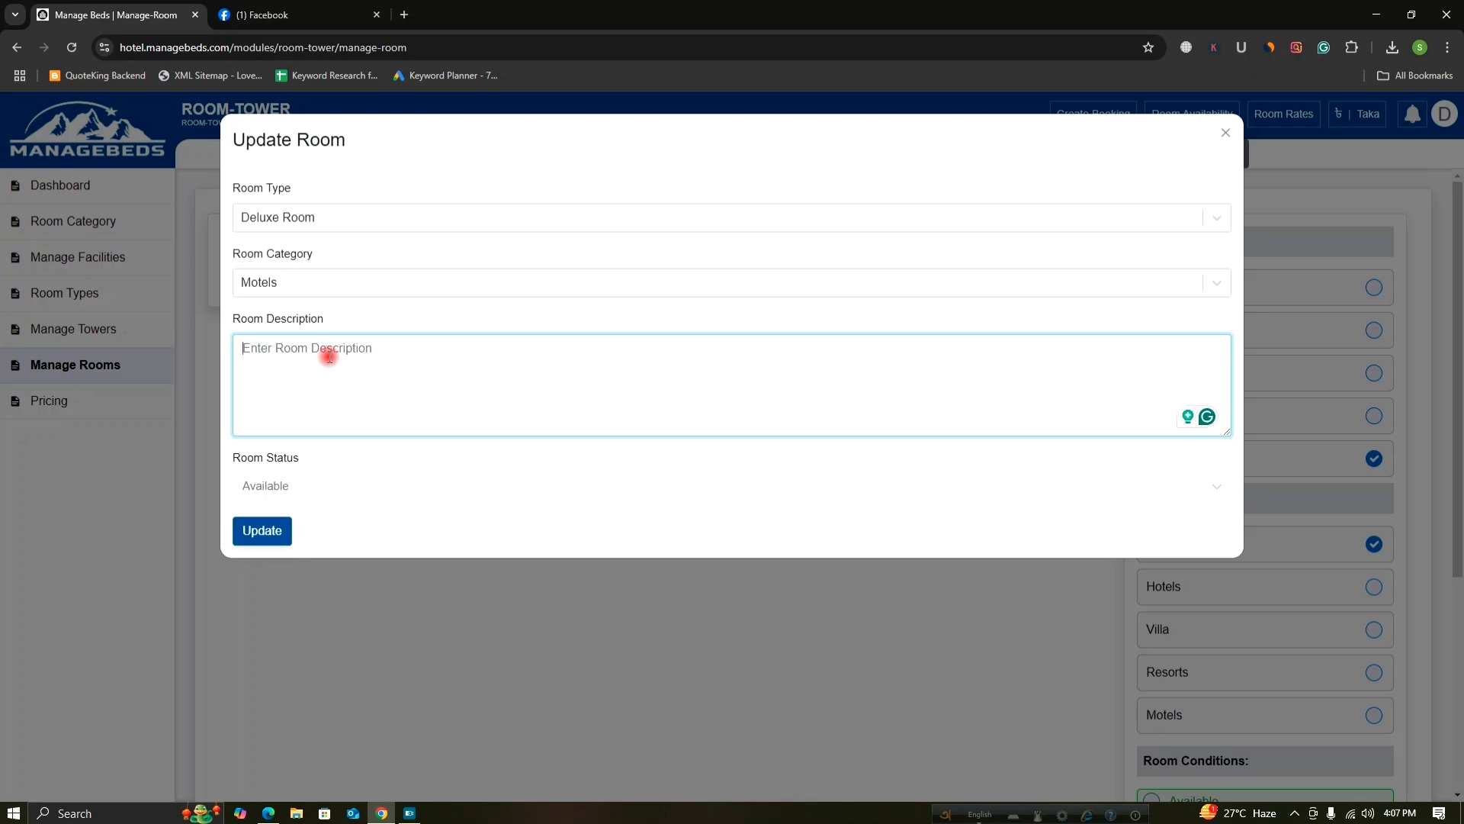
text(Deluxe Room)
click(392, 491)
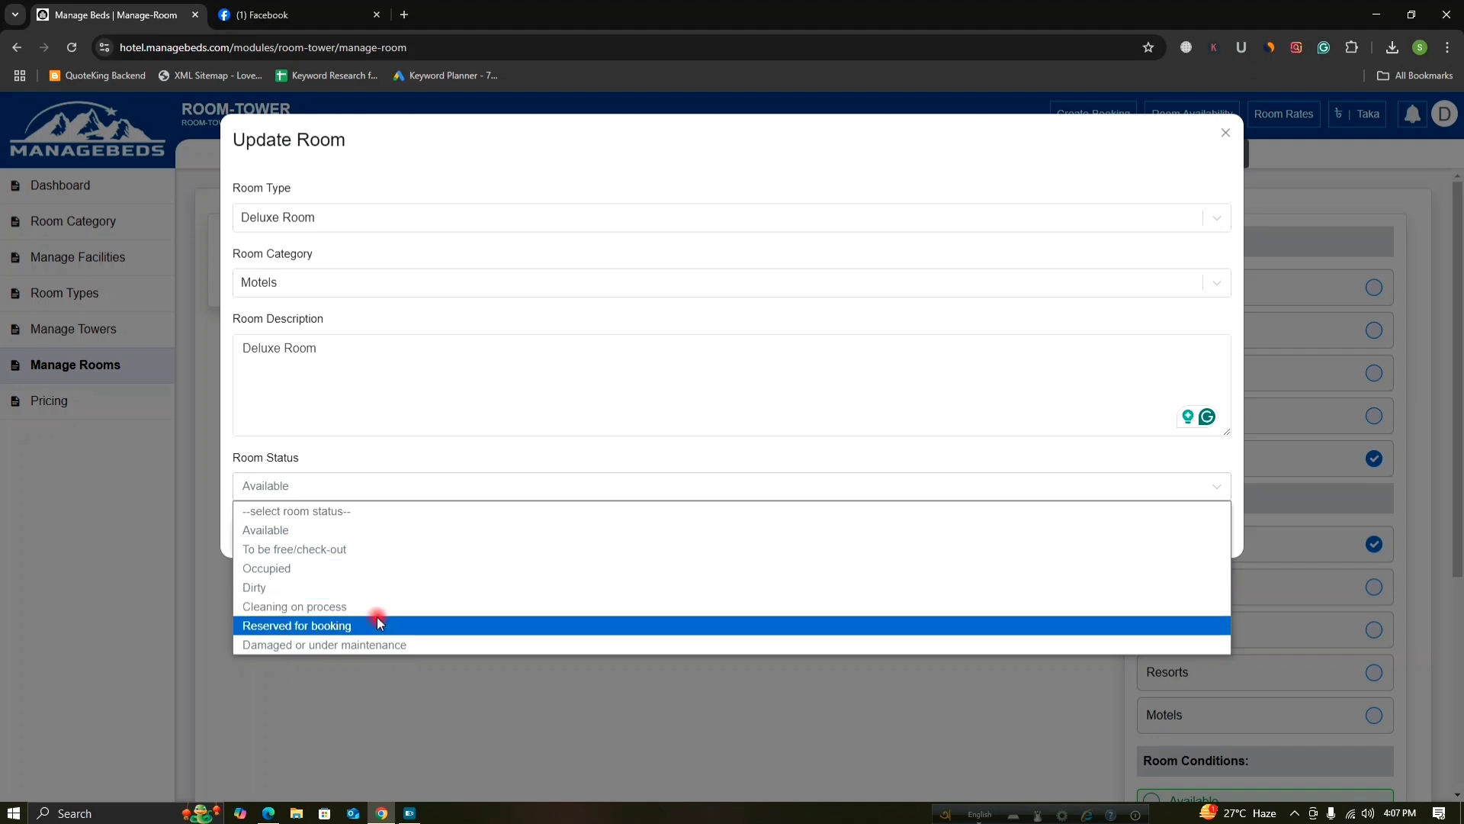
click(288, 606)
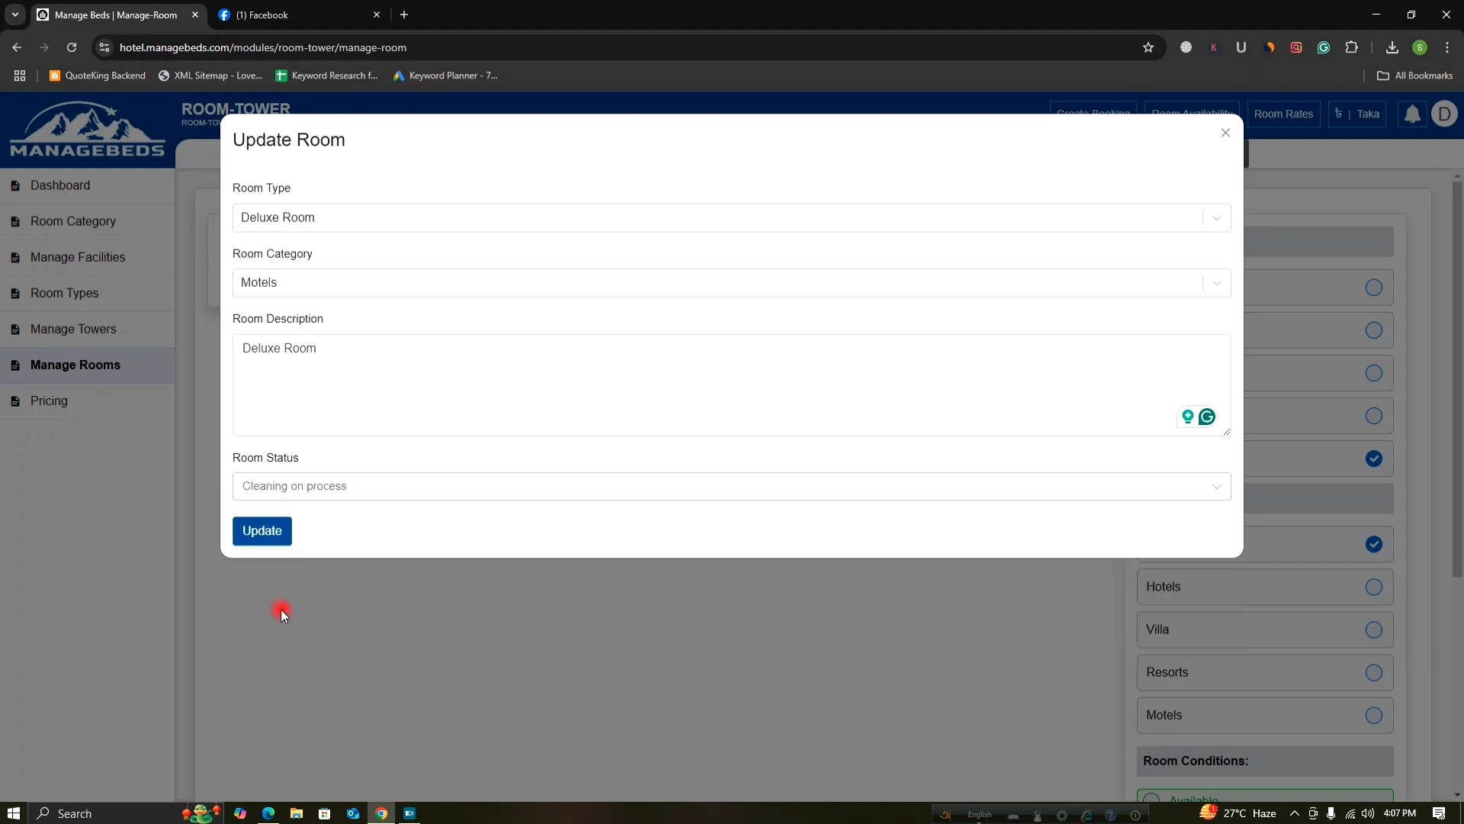
click(267, 532)
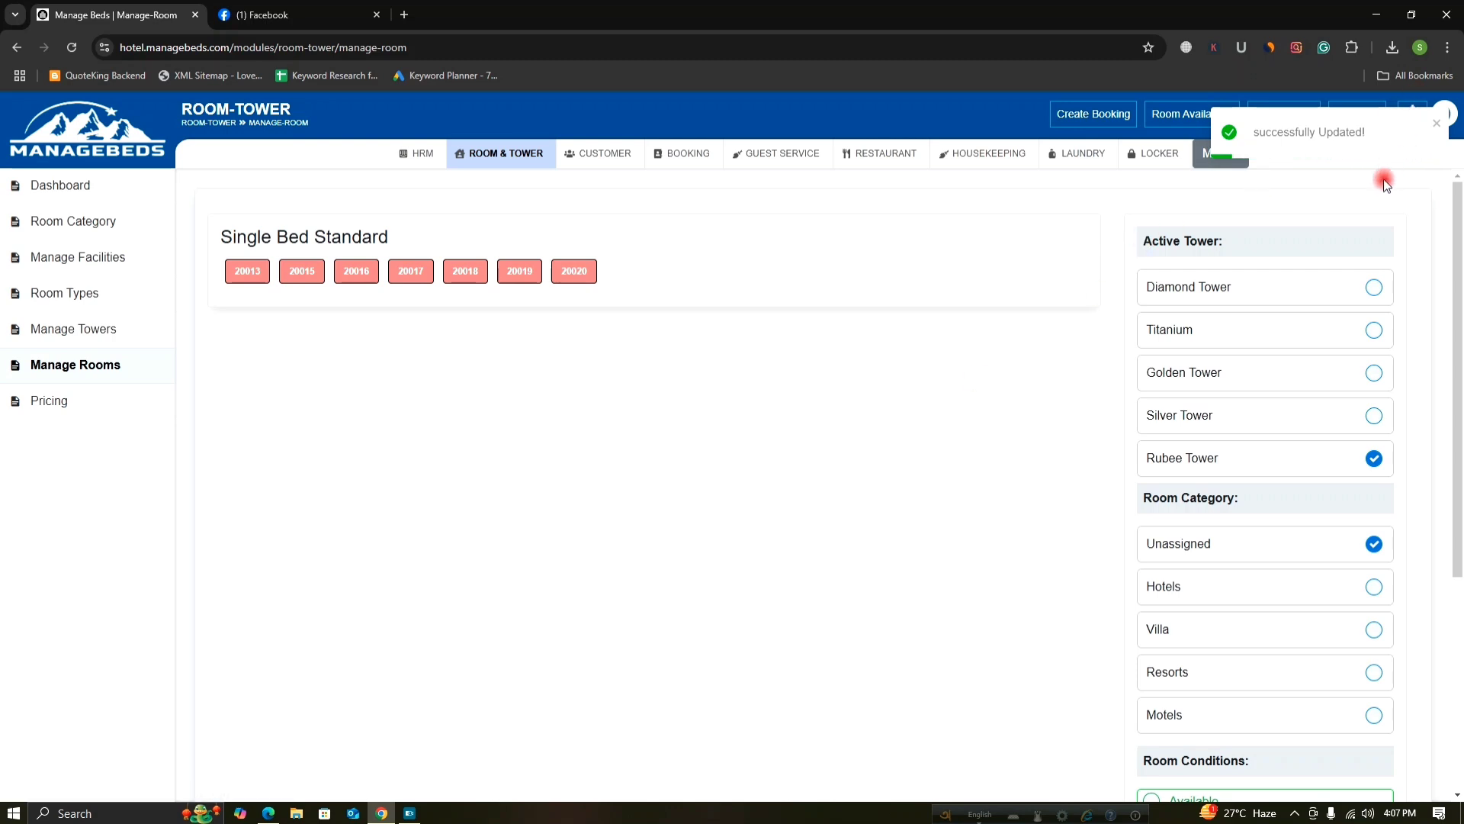
Clear the Unassigned category filter and review all Rubee Tower rooms by type together with the category and room condition options
click(1373, 544)
scroll(1274, 510, down, 3)
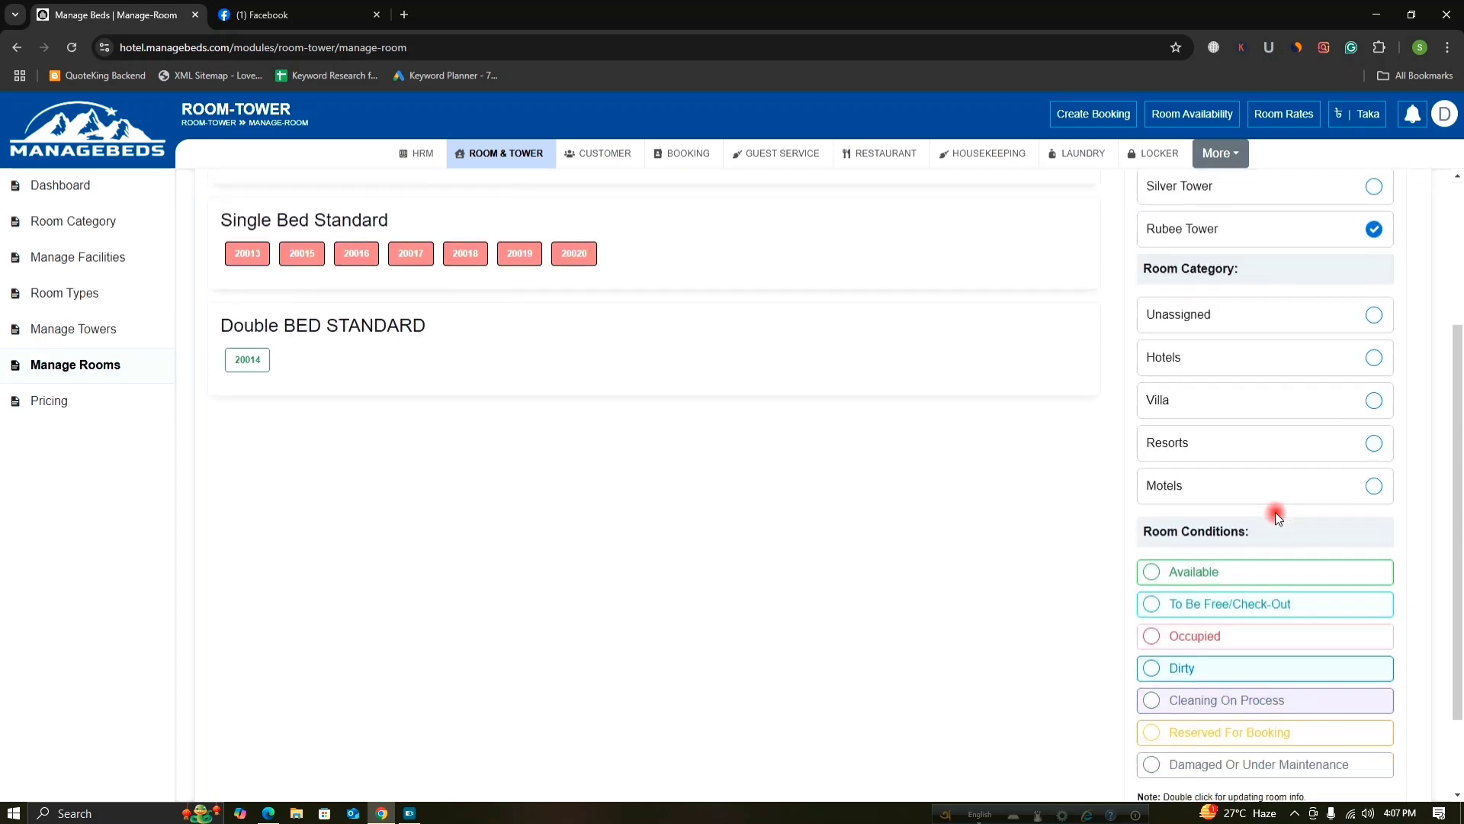
scroll(1284, 519, up, 3)
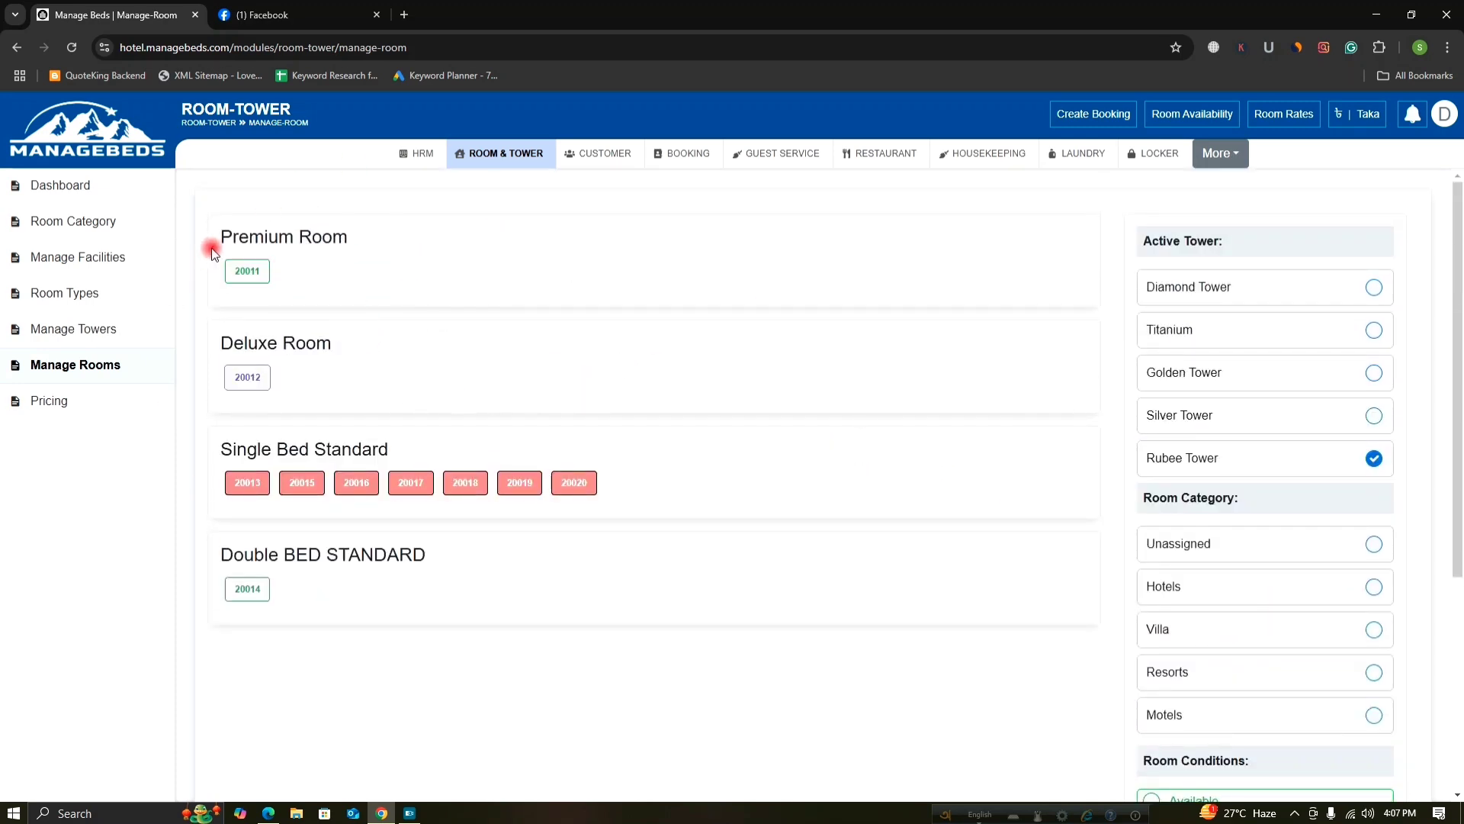
scroll(382, 450, down, 2)
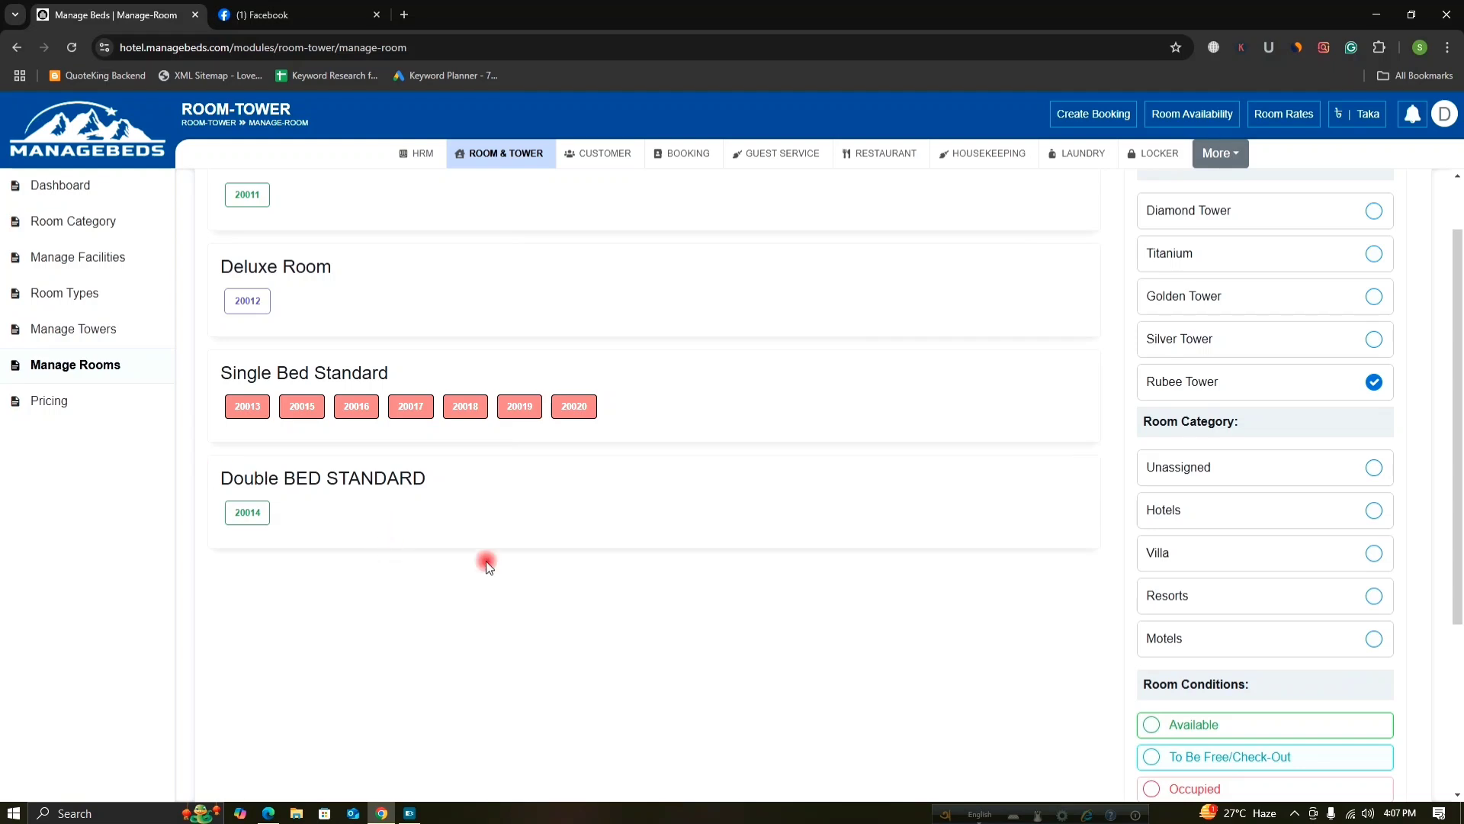
scroll(1314, 615, down, 3)
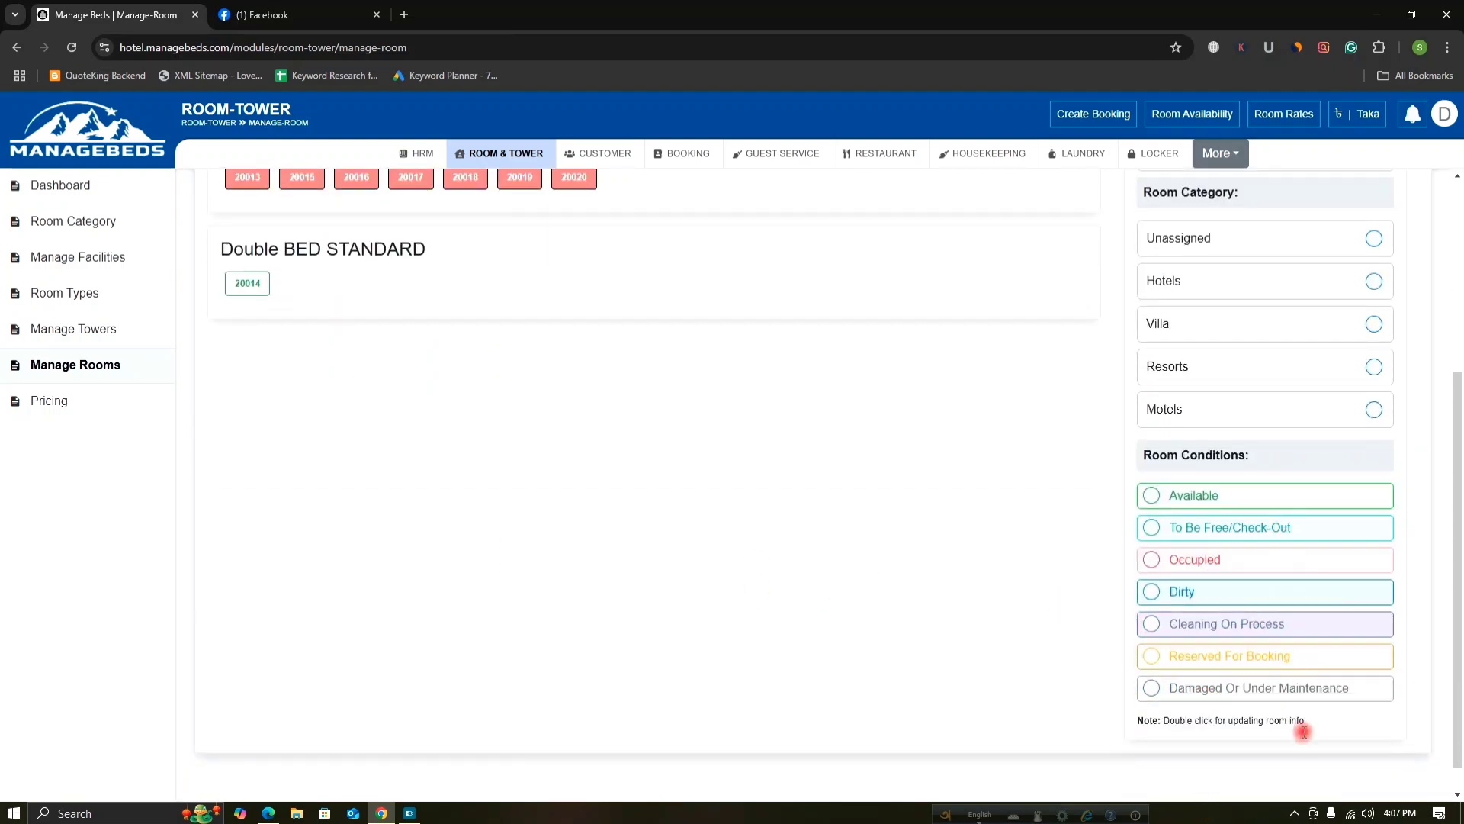
scroll(1293, 564, up, 1)
scroll(1278, 634, down, 1)
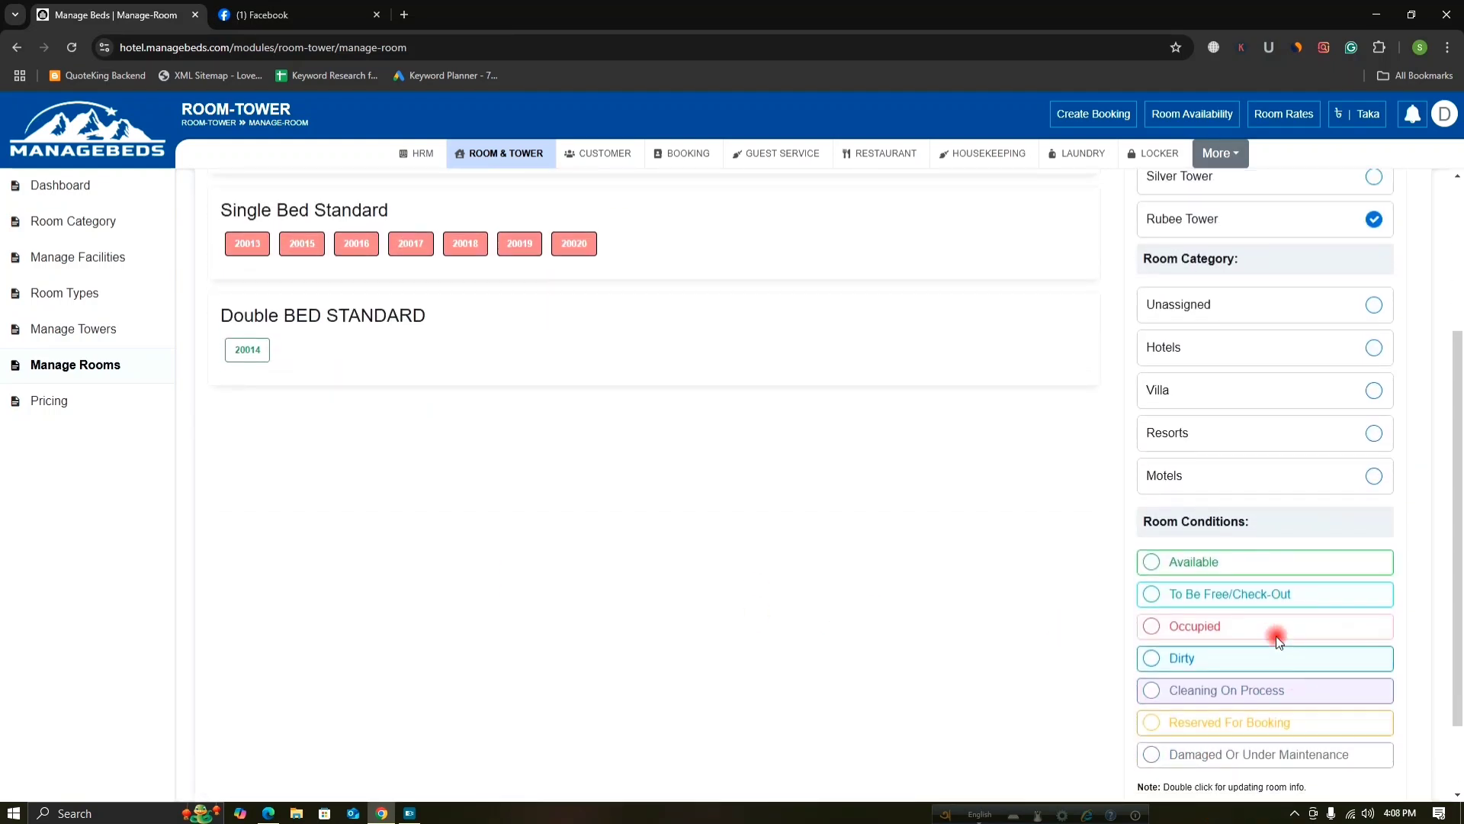
scroll(1244, 625, up, 4)
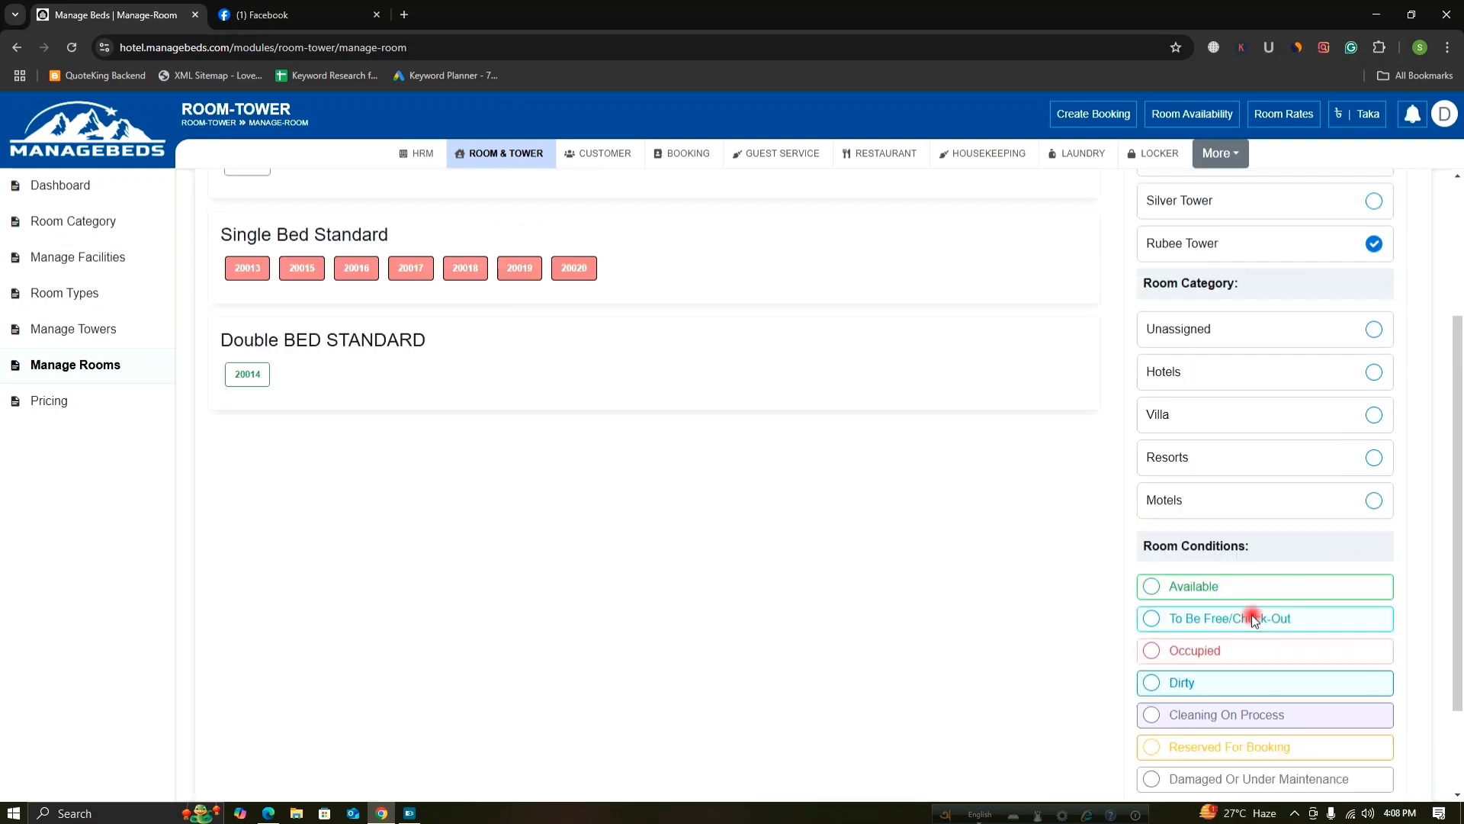
scroll(1251, 610, down, 2)
scroll(1266, 713, down, 1)
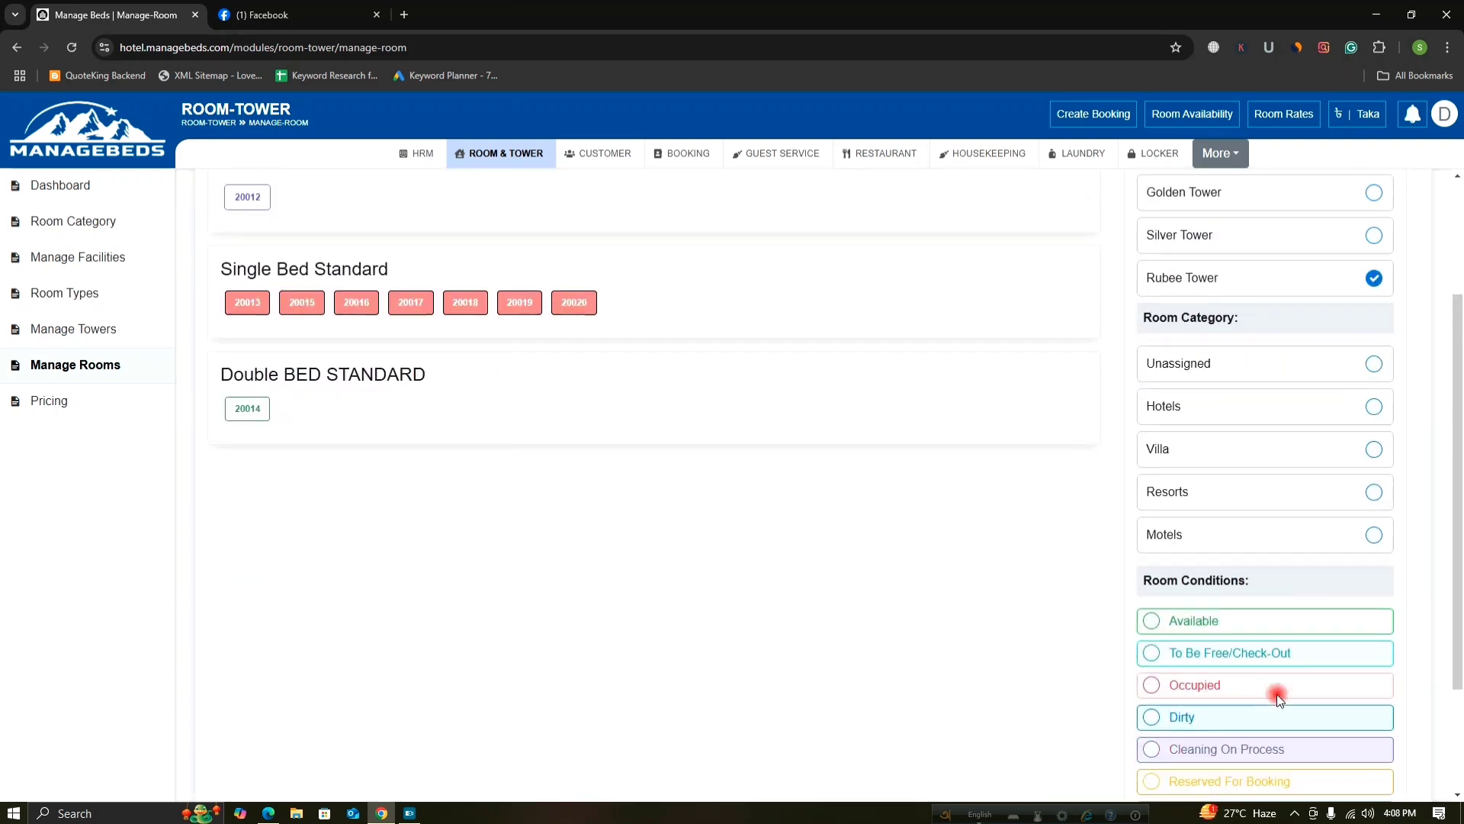
scroll(752, 505, up, 3)
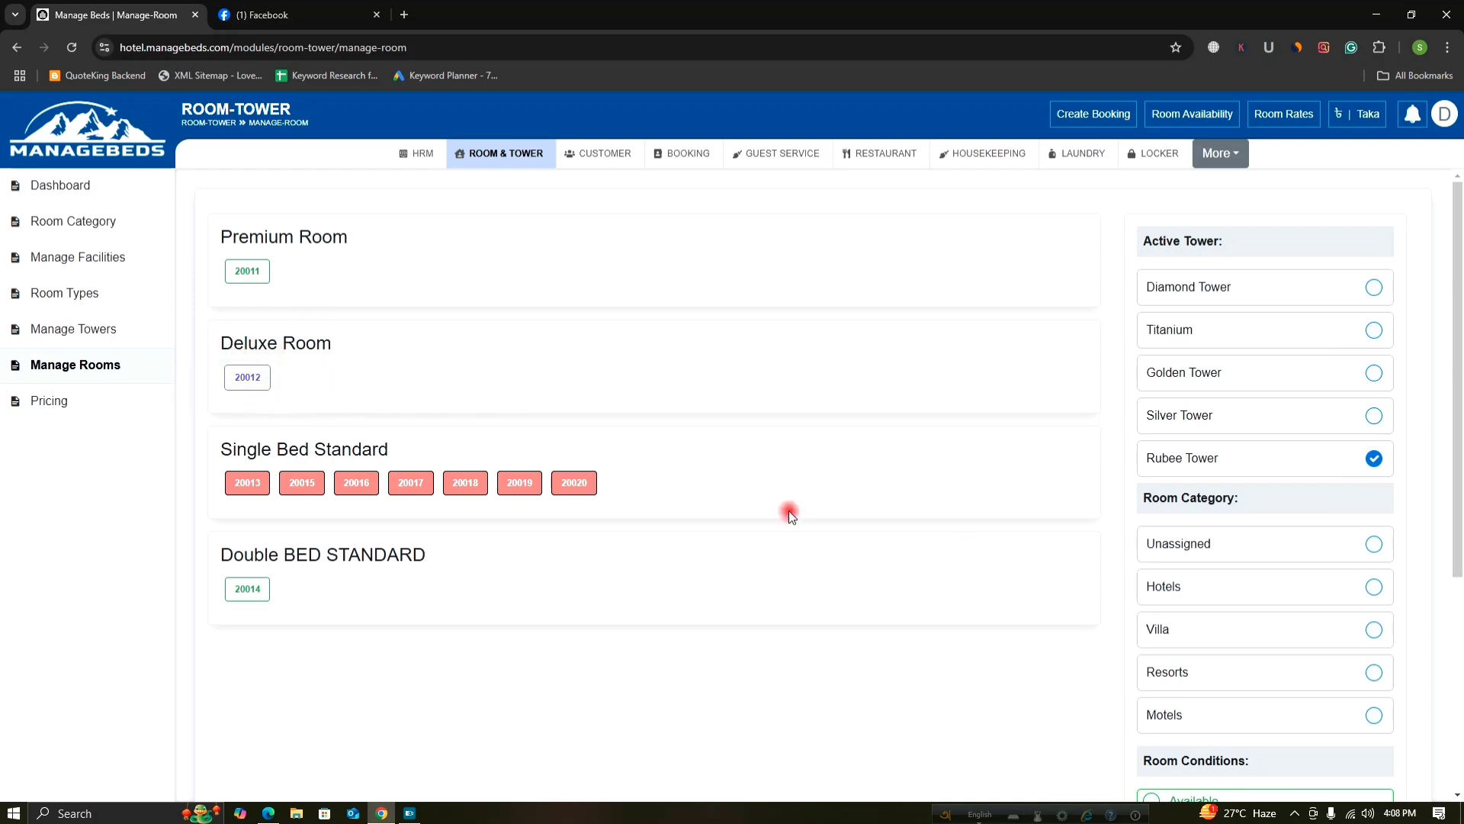
scroll(1195, 473, down, 1)
scroll(1307, 572, down, 4)
scroll(1310, 580, up, 5)
scroll(925, 465, down, 4)
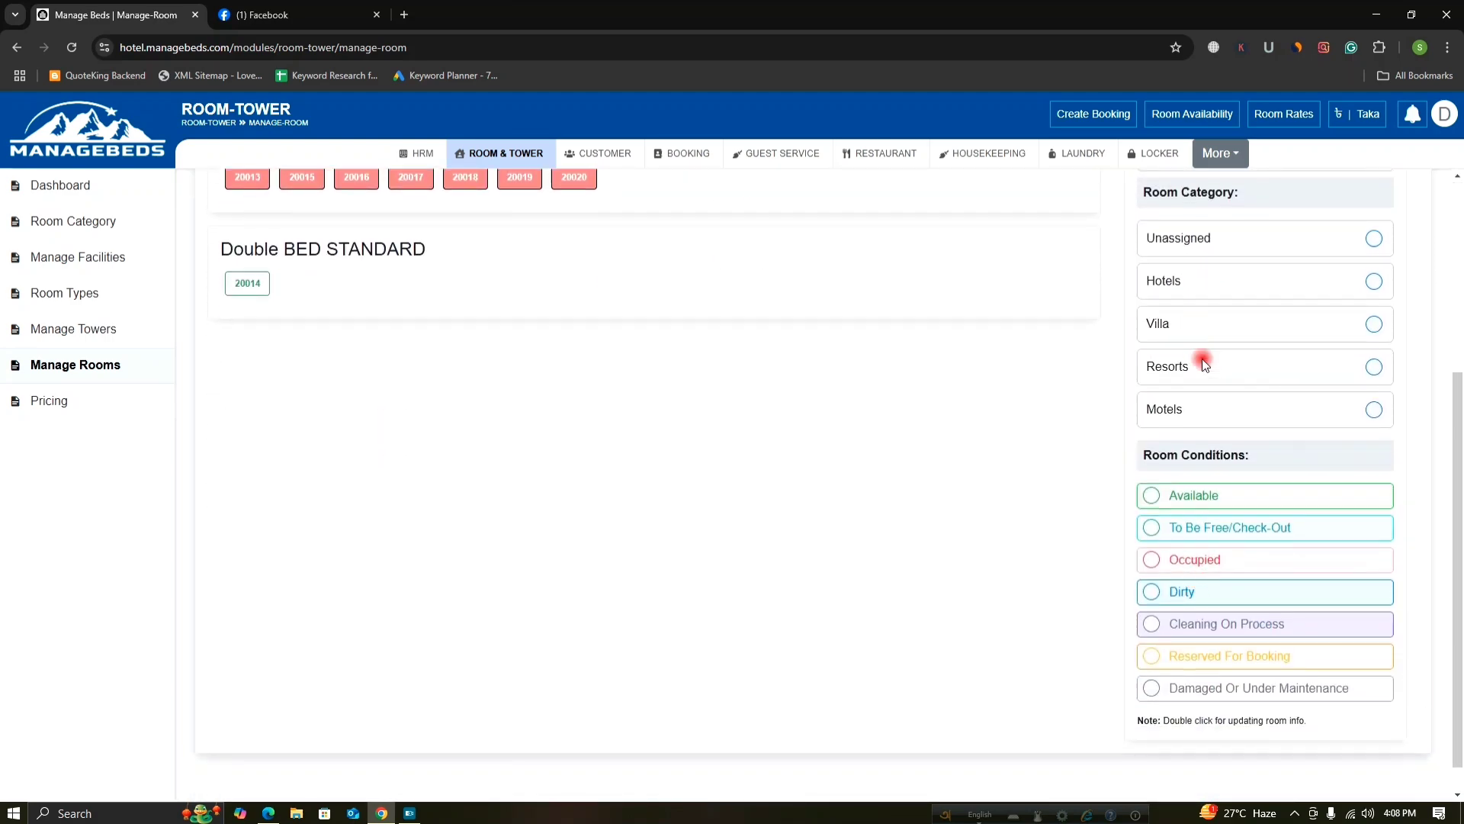
scroll(1201, 320, up, 3)
scroll(1235, 366, up, 1)
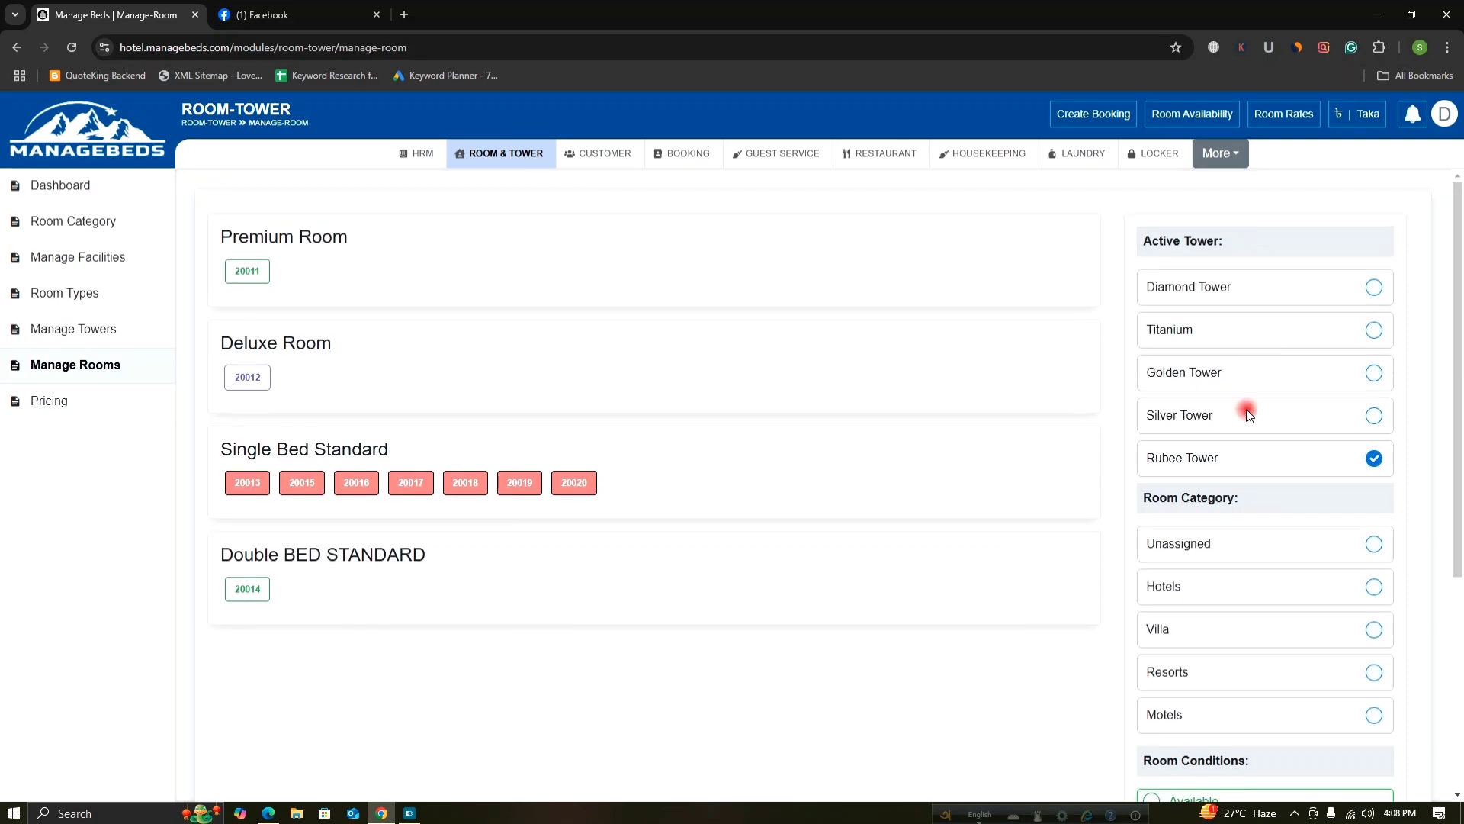
scroll(1219, 556, down, 4)
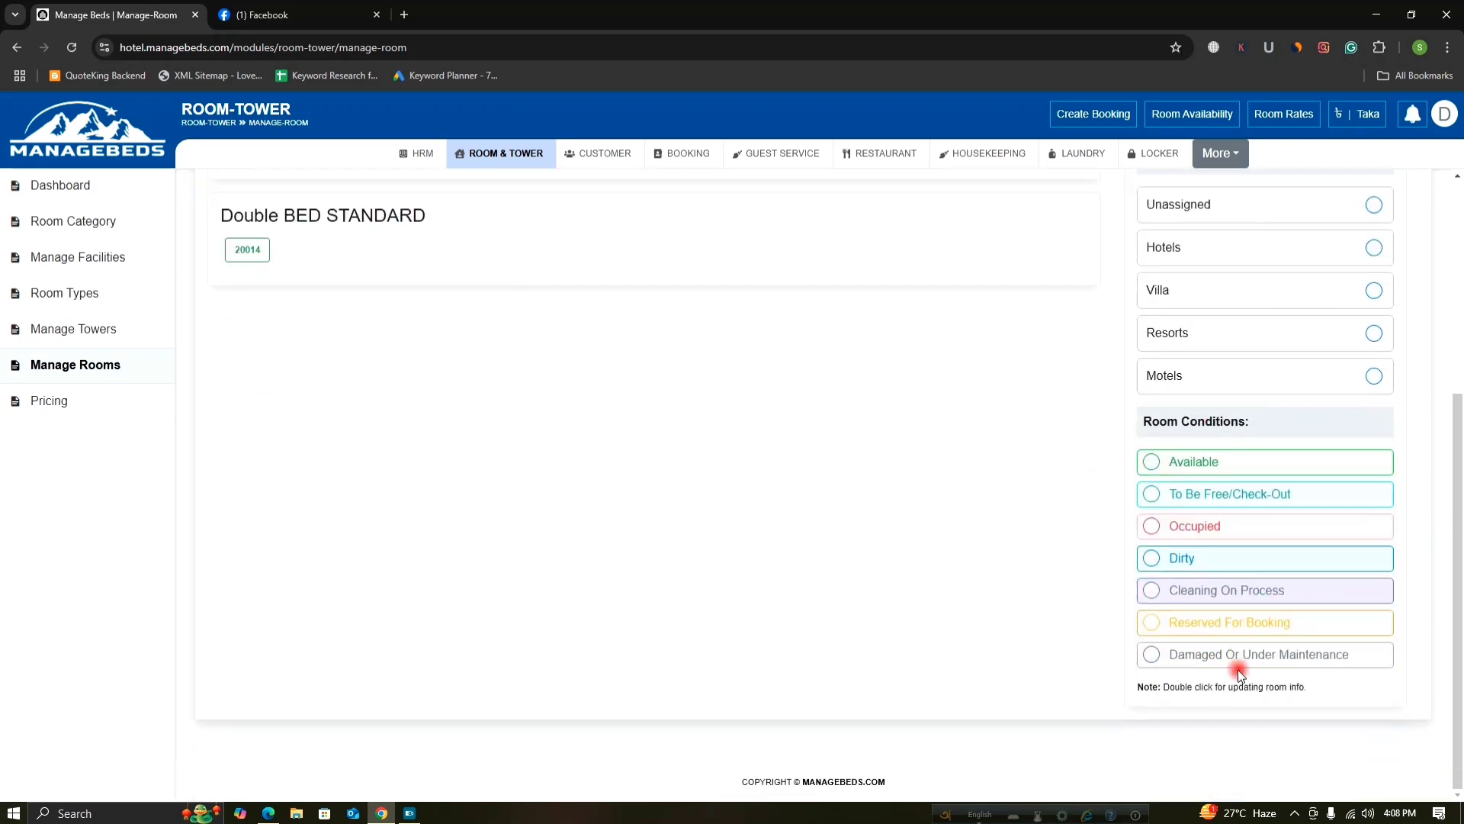
scroll(1238, 674, up, 4)
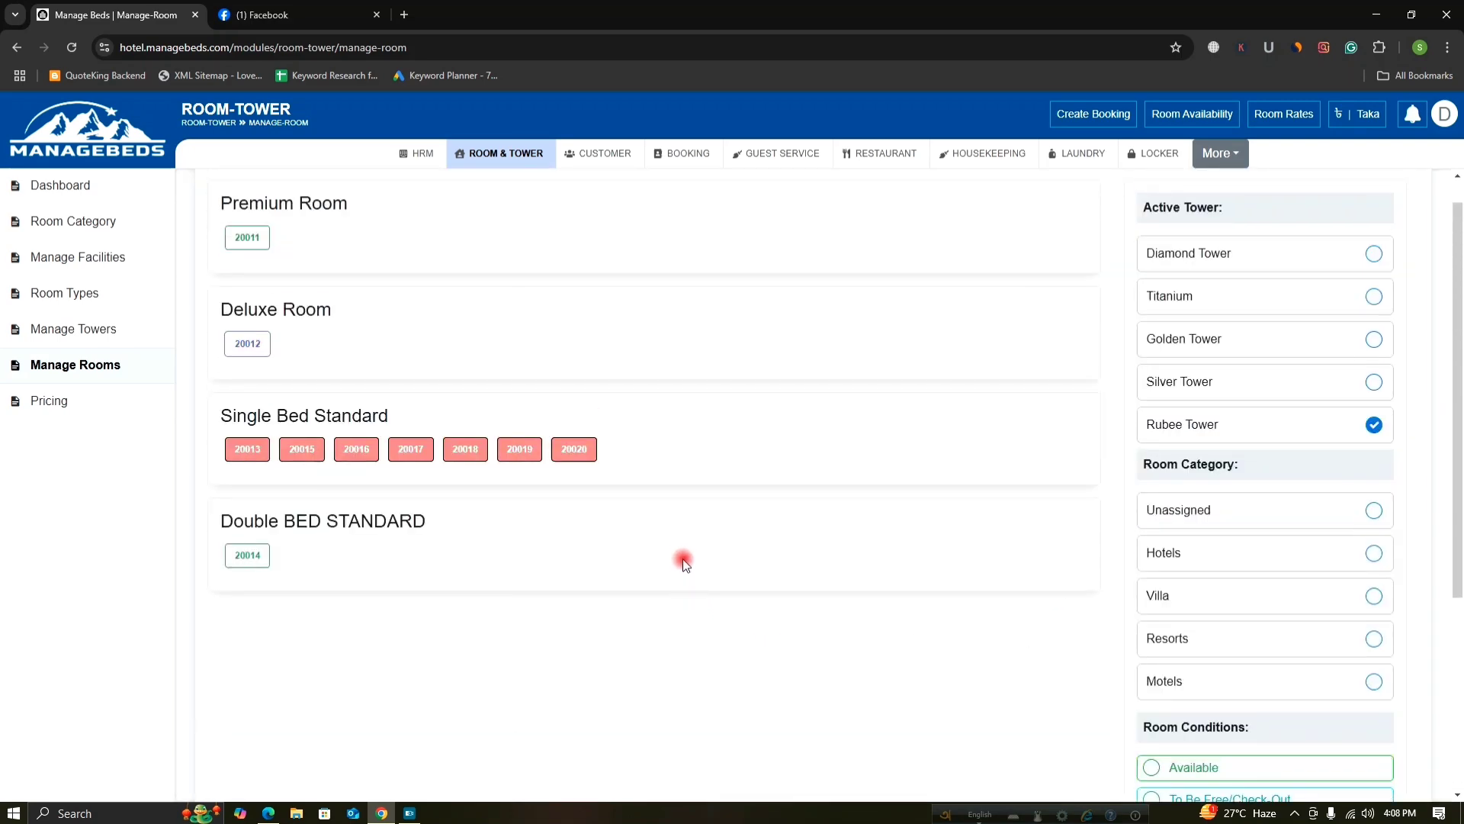
Open the room pricing page and update the room price for January 2025 to 50
click(74, 405)
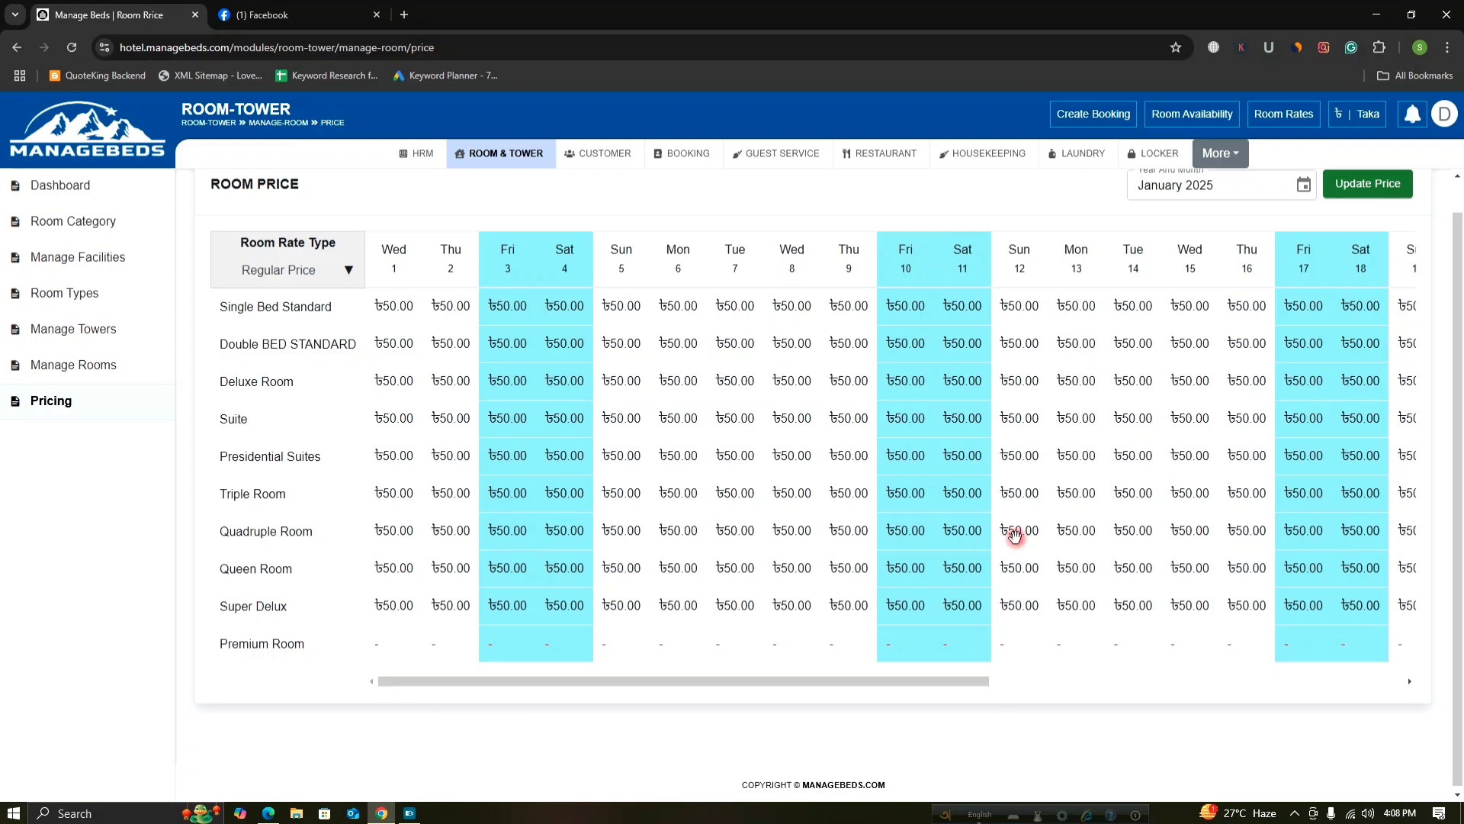
click(1370, 200)
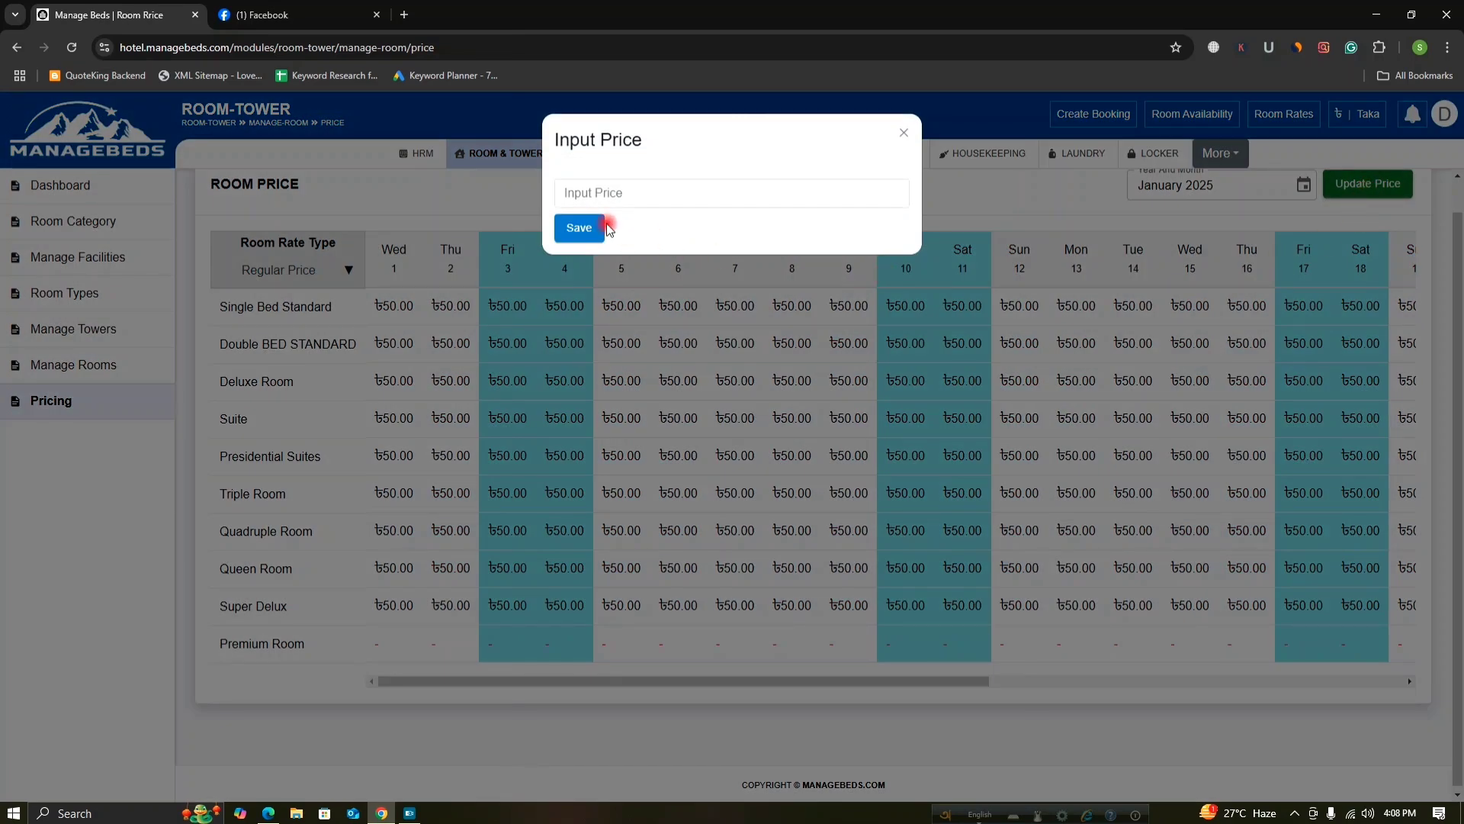
click(596, 194)
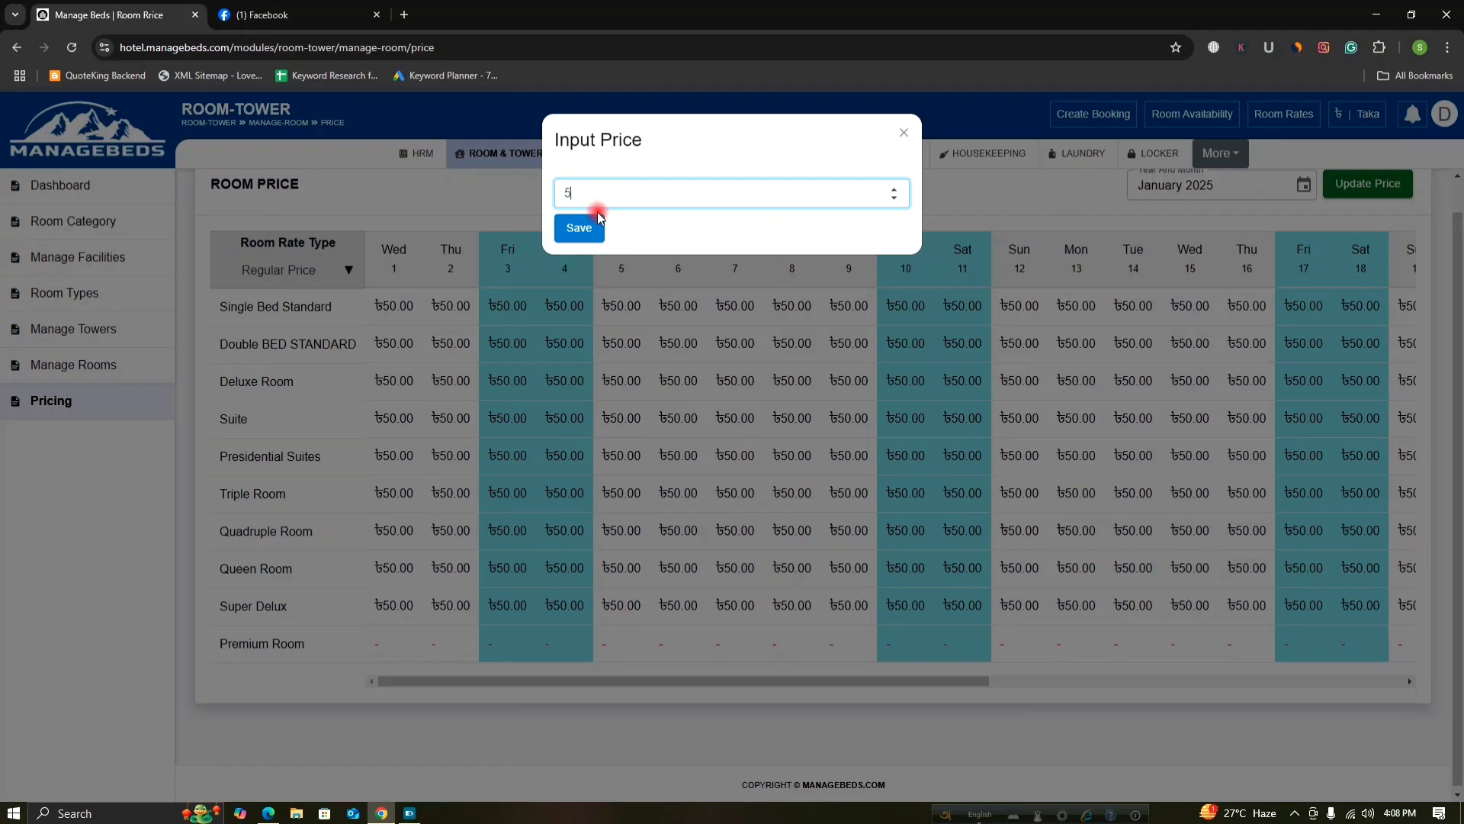
text(50)
click(594, 222)
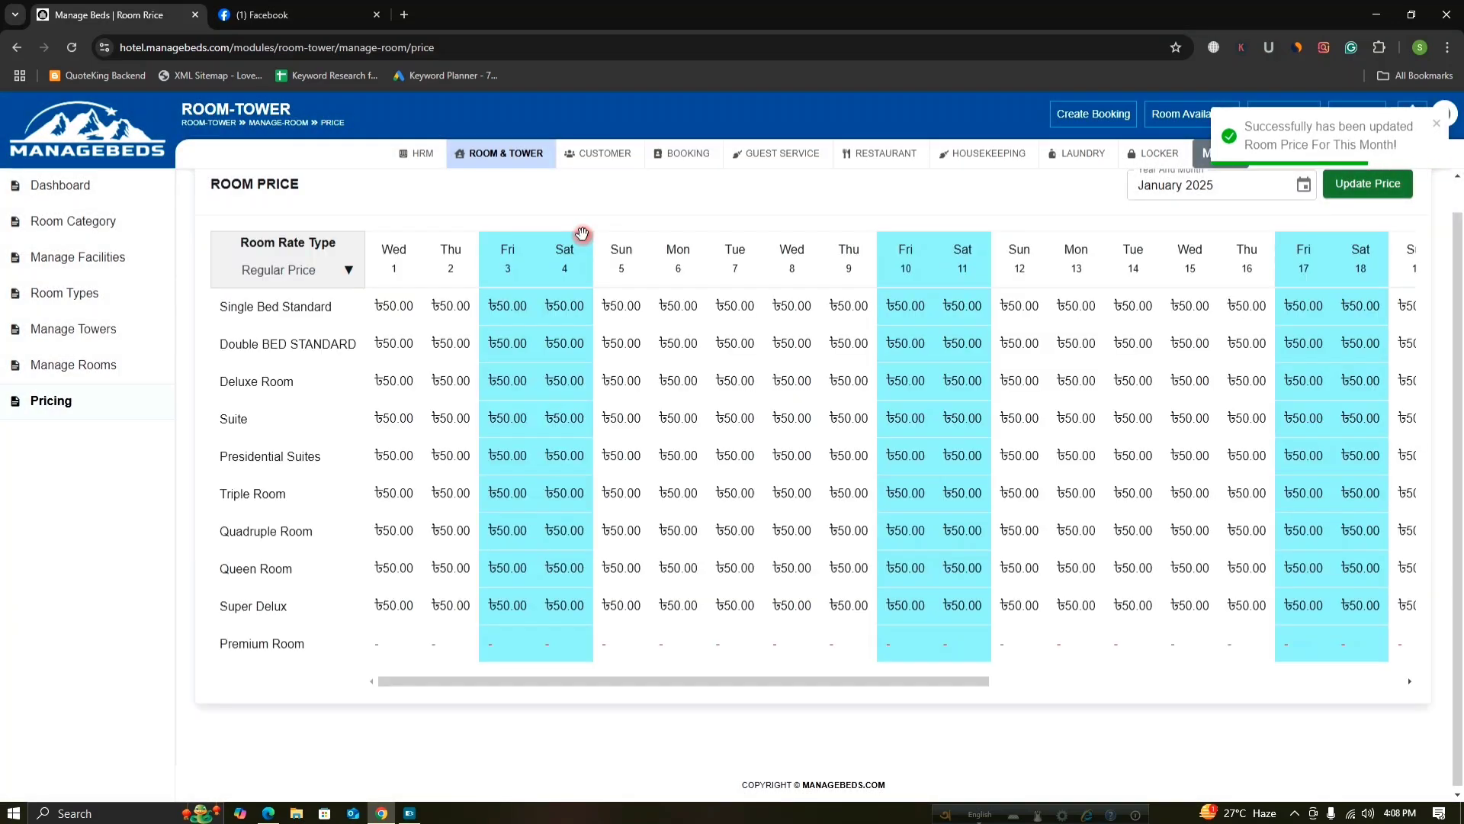
Set the Premium Room's regular price to 50 for each day from 1 to 4 January 2025
click(385, 644)
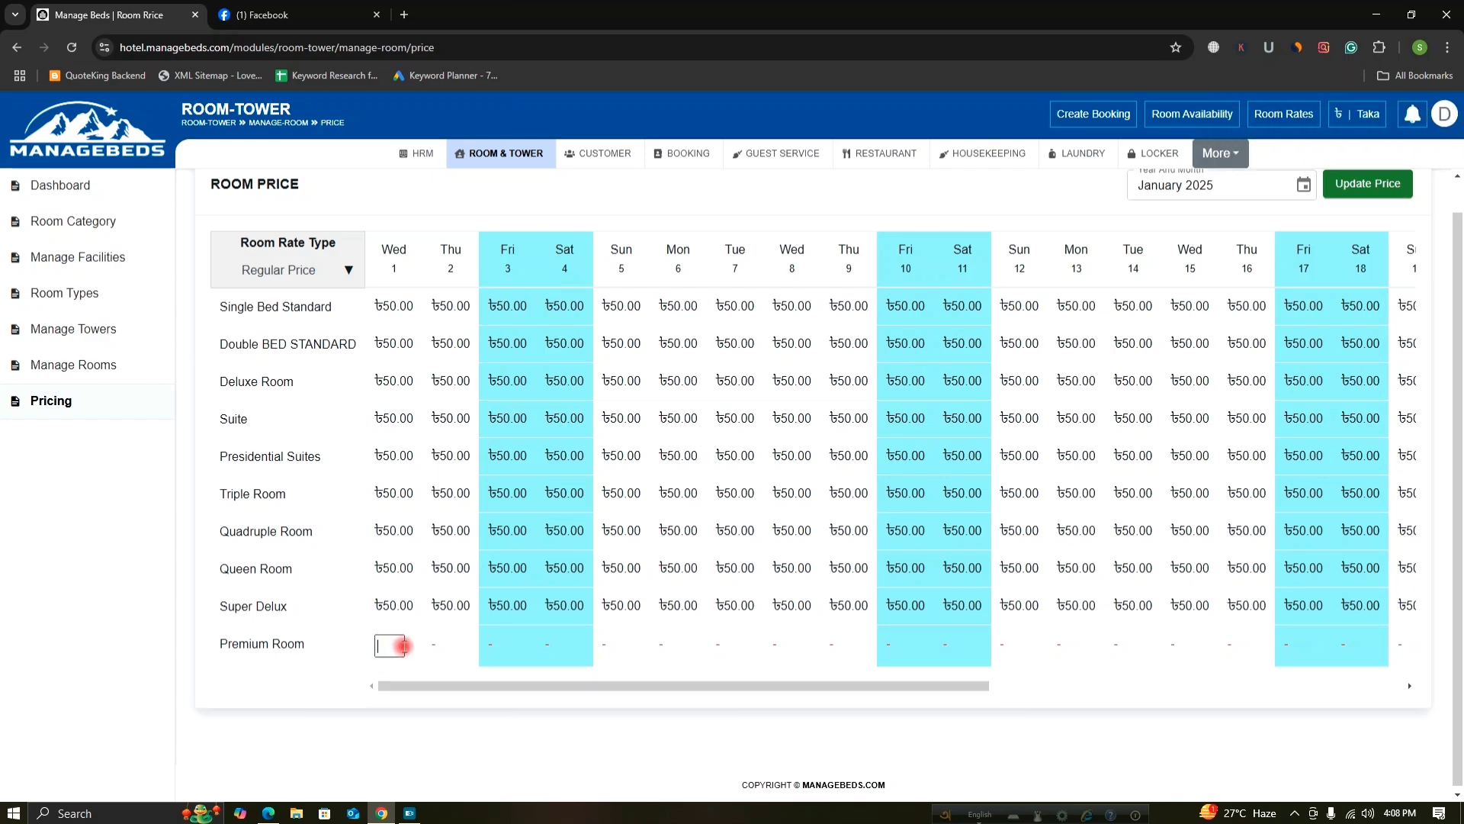
text(5)
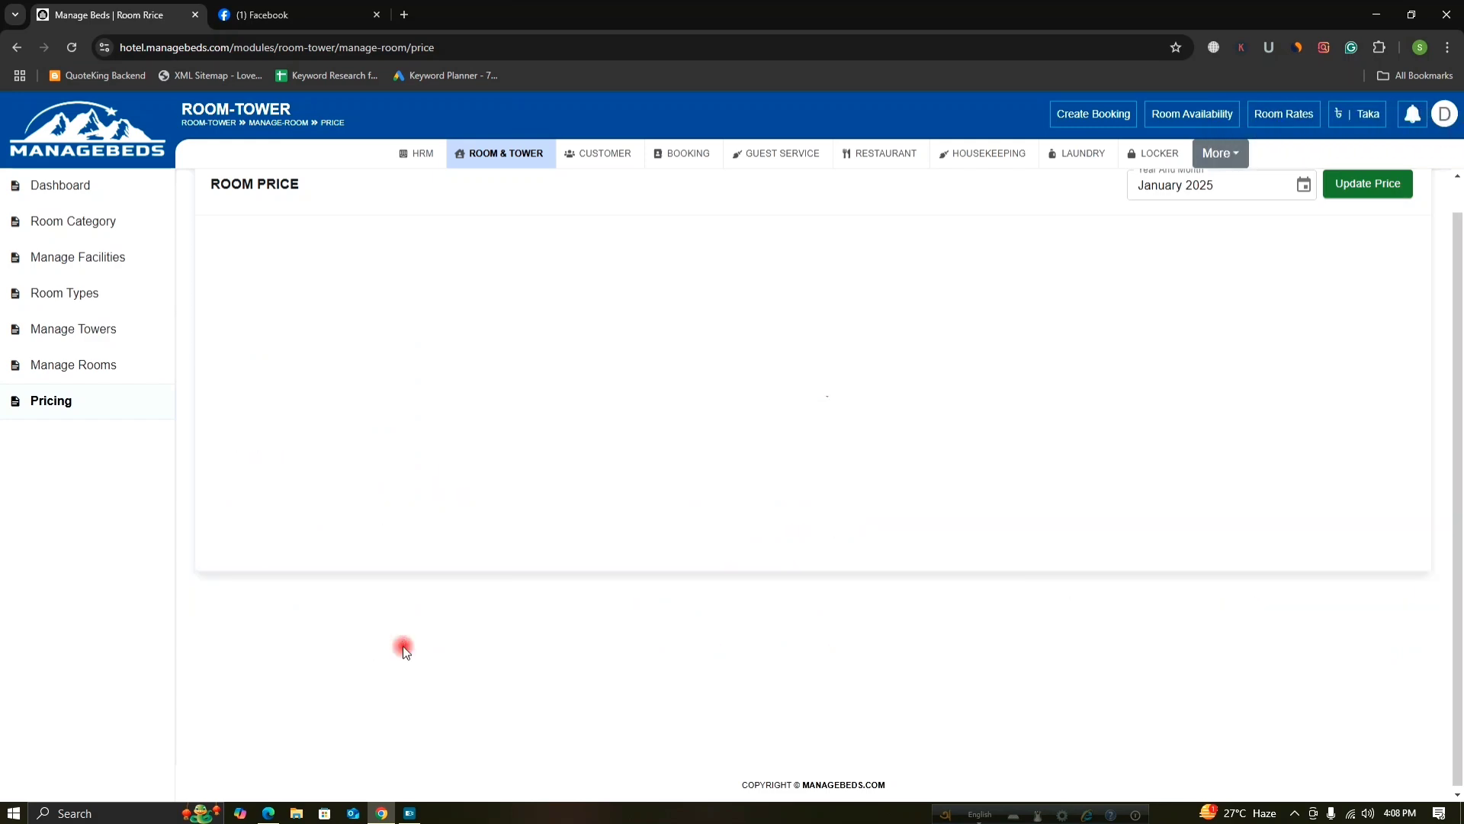
text(0)
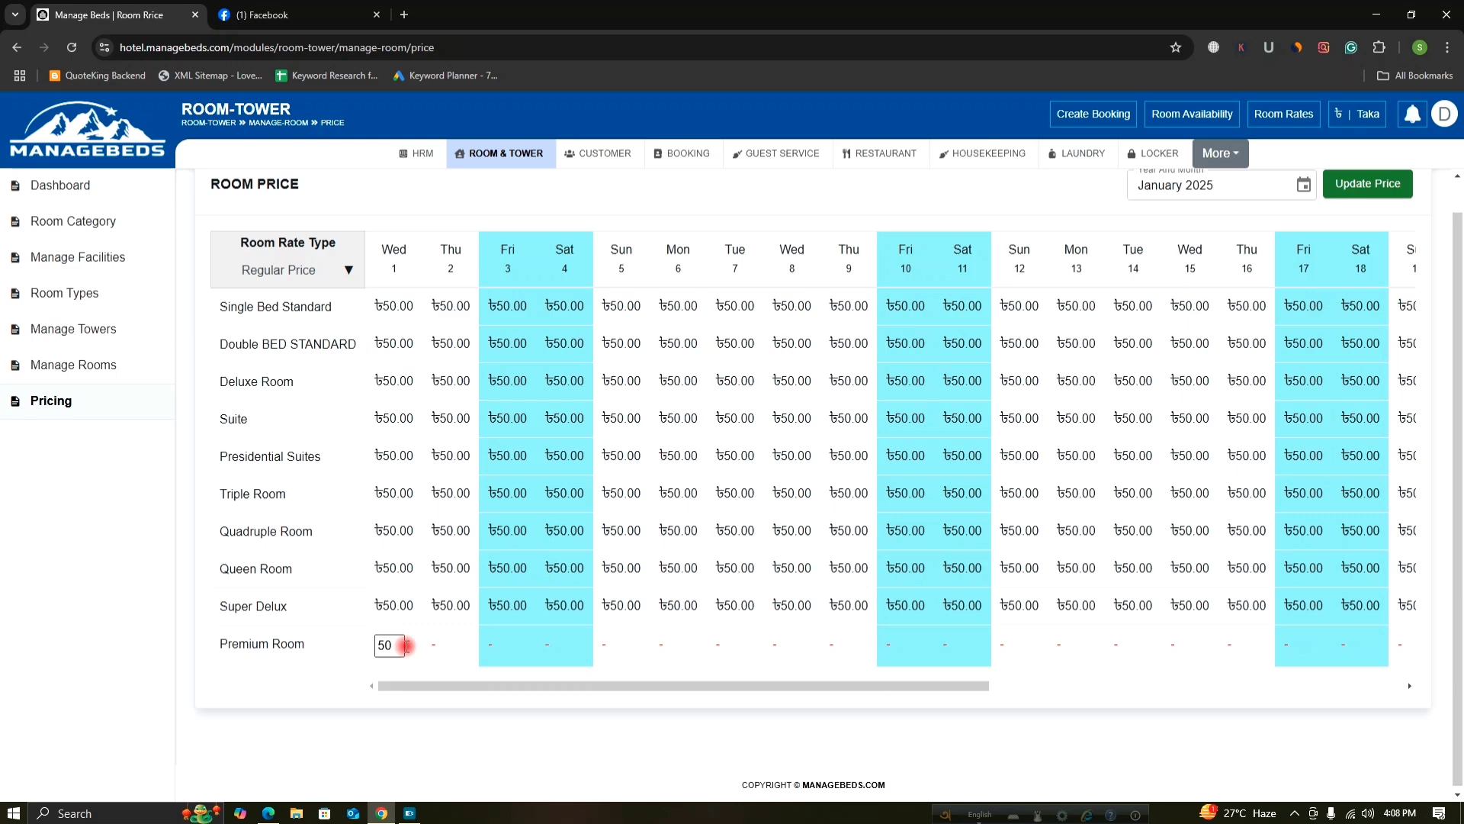
click(448, 645)
text(50)
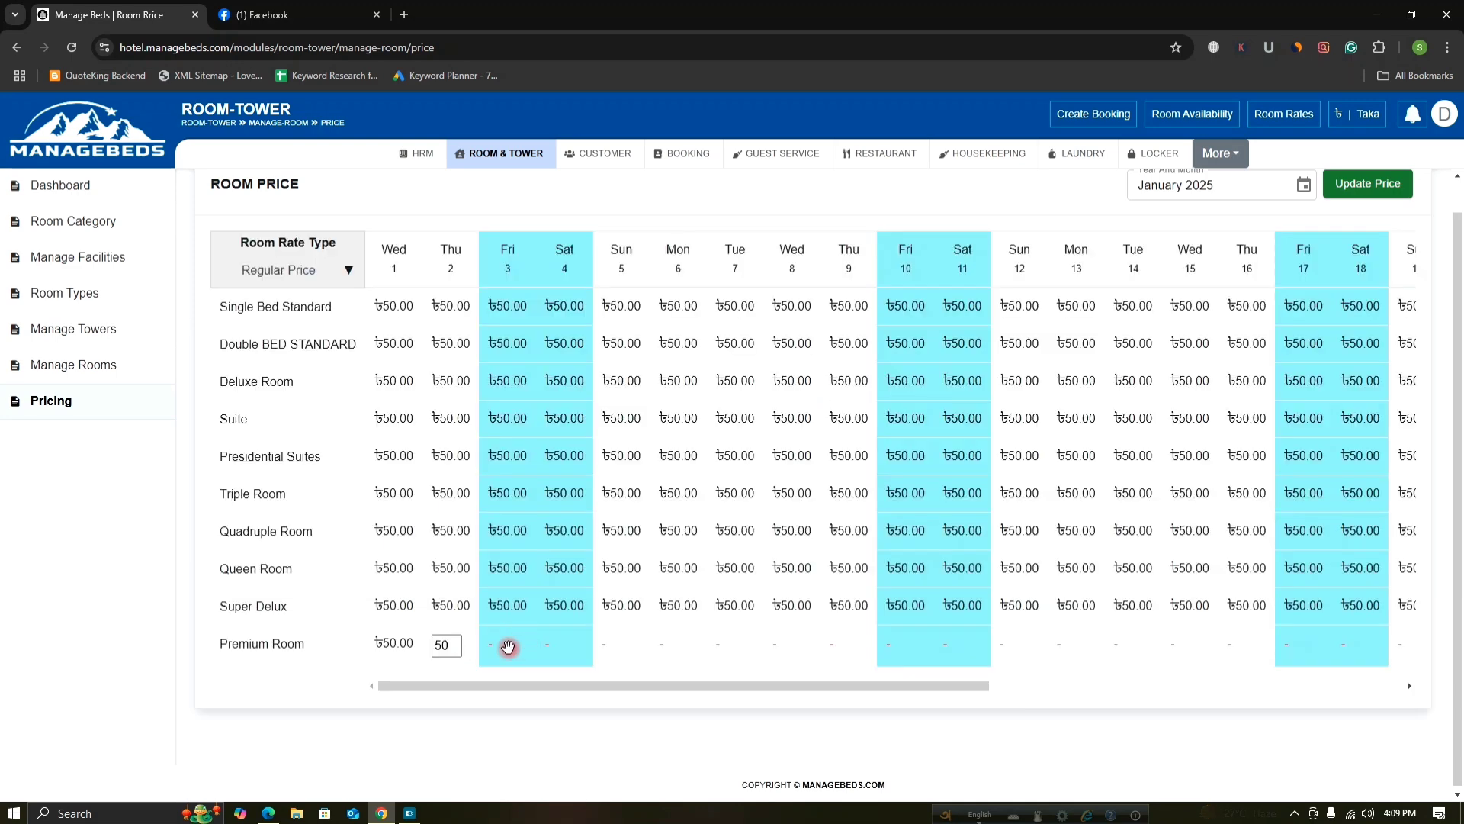
click(565, 648)
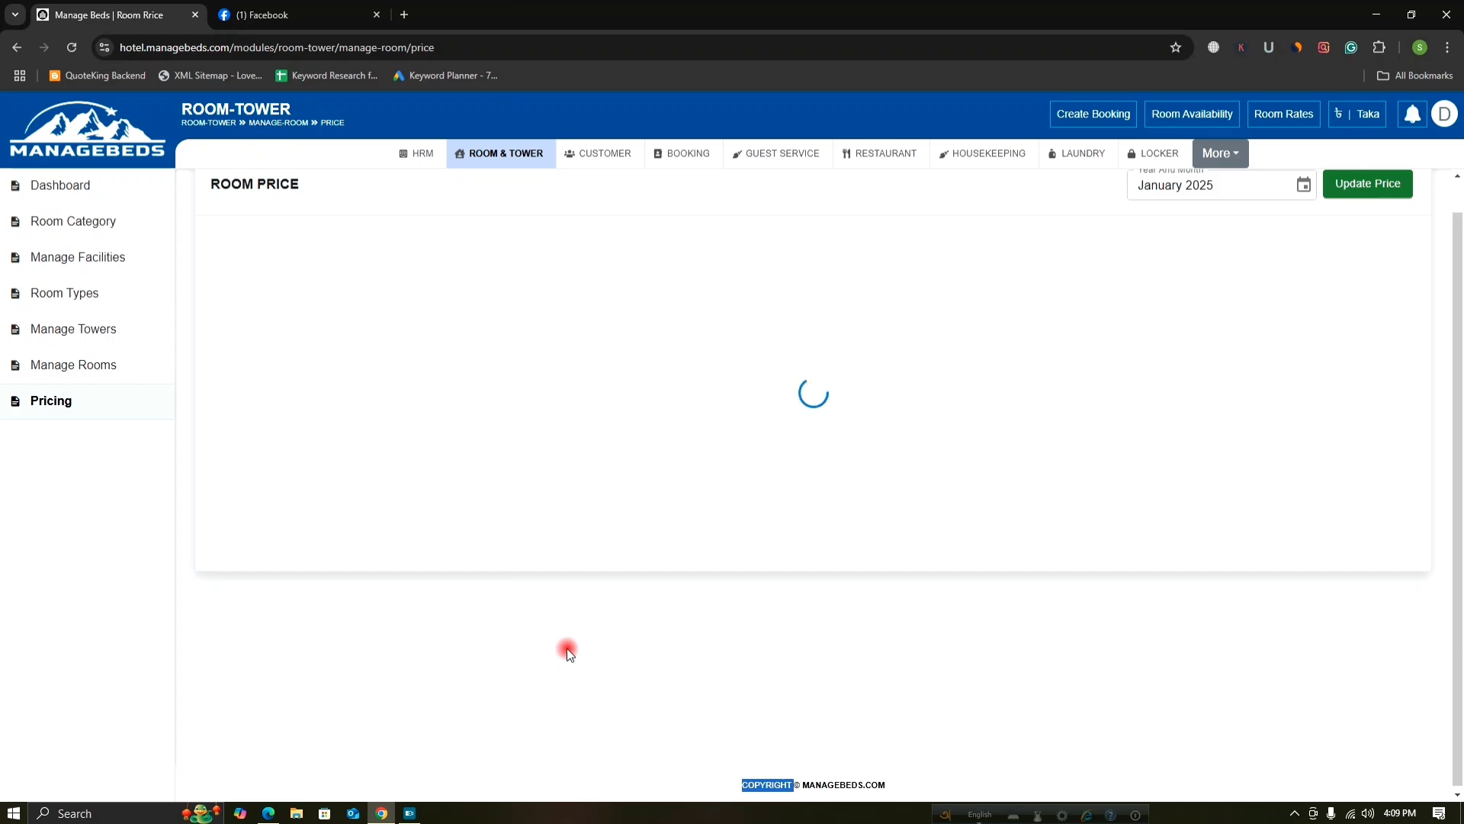
click(555, 648)
text(50)
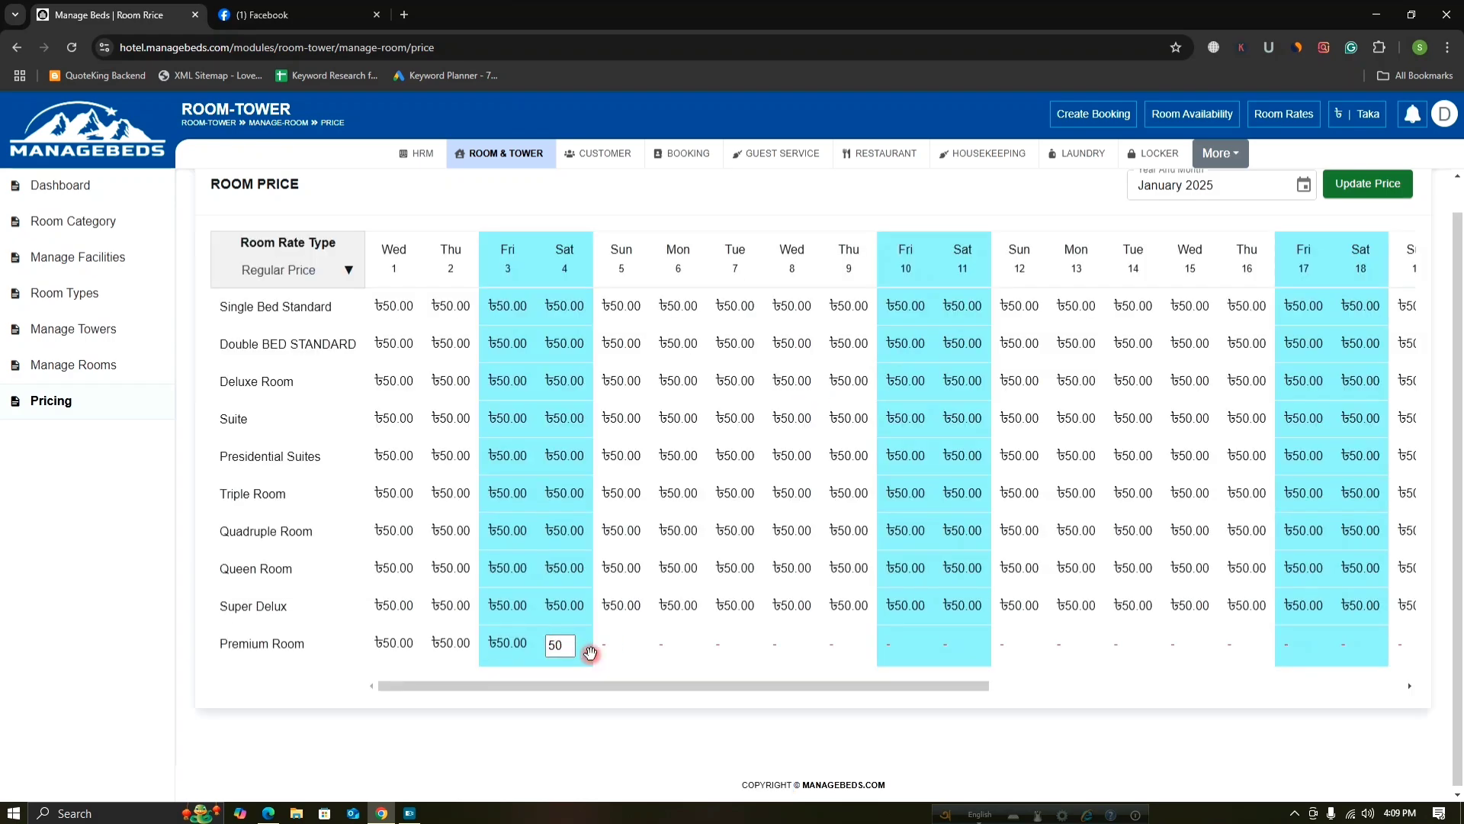
click(605, 652)
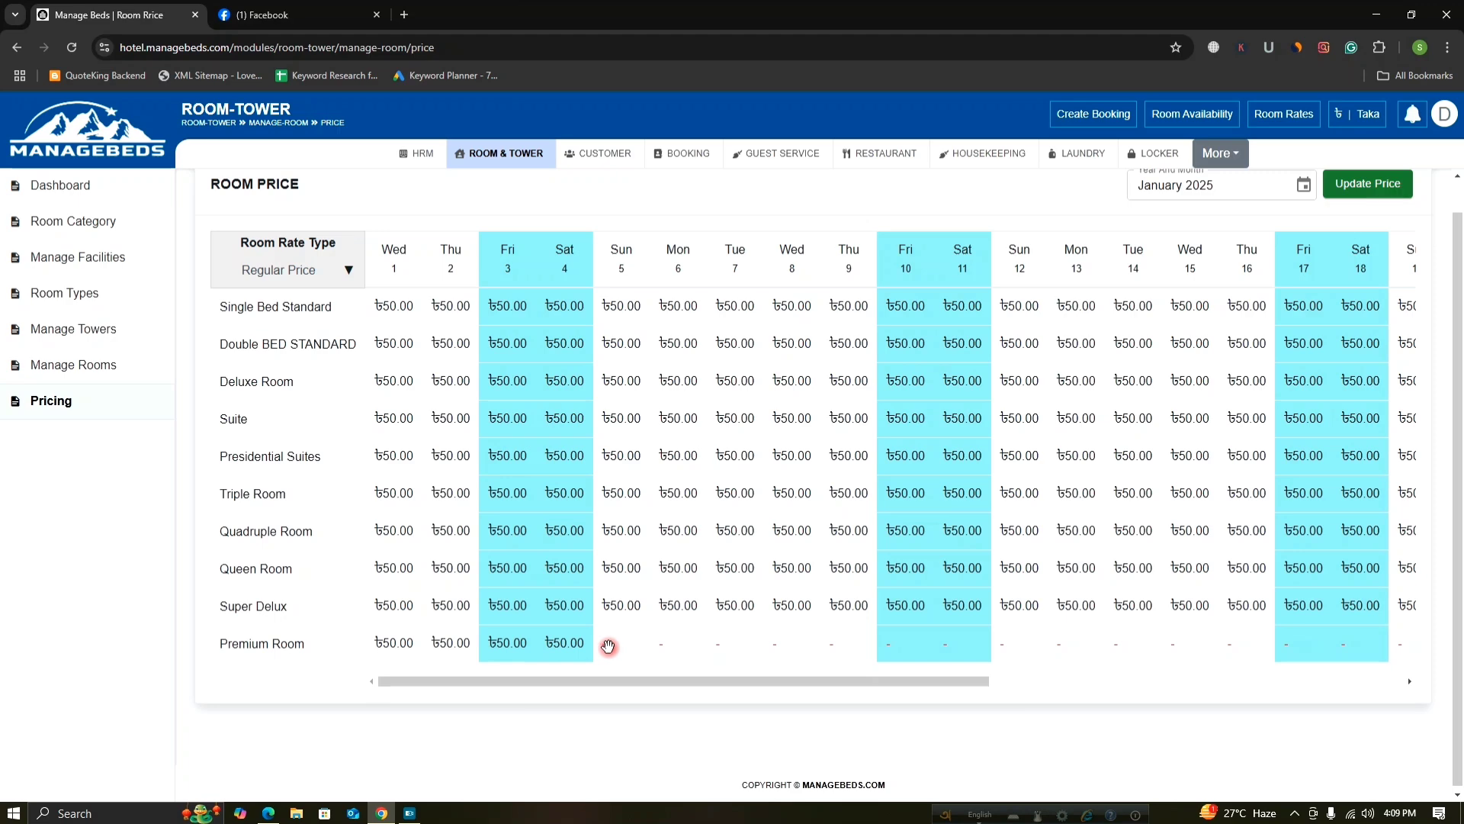
Set the Premium Room's regular price to 50 for 5 and 6 January 2025
click(607, 645)
text(50)
click(670, 654)
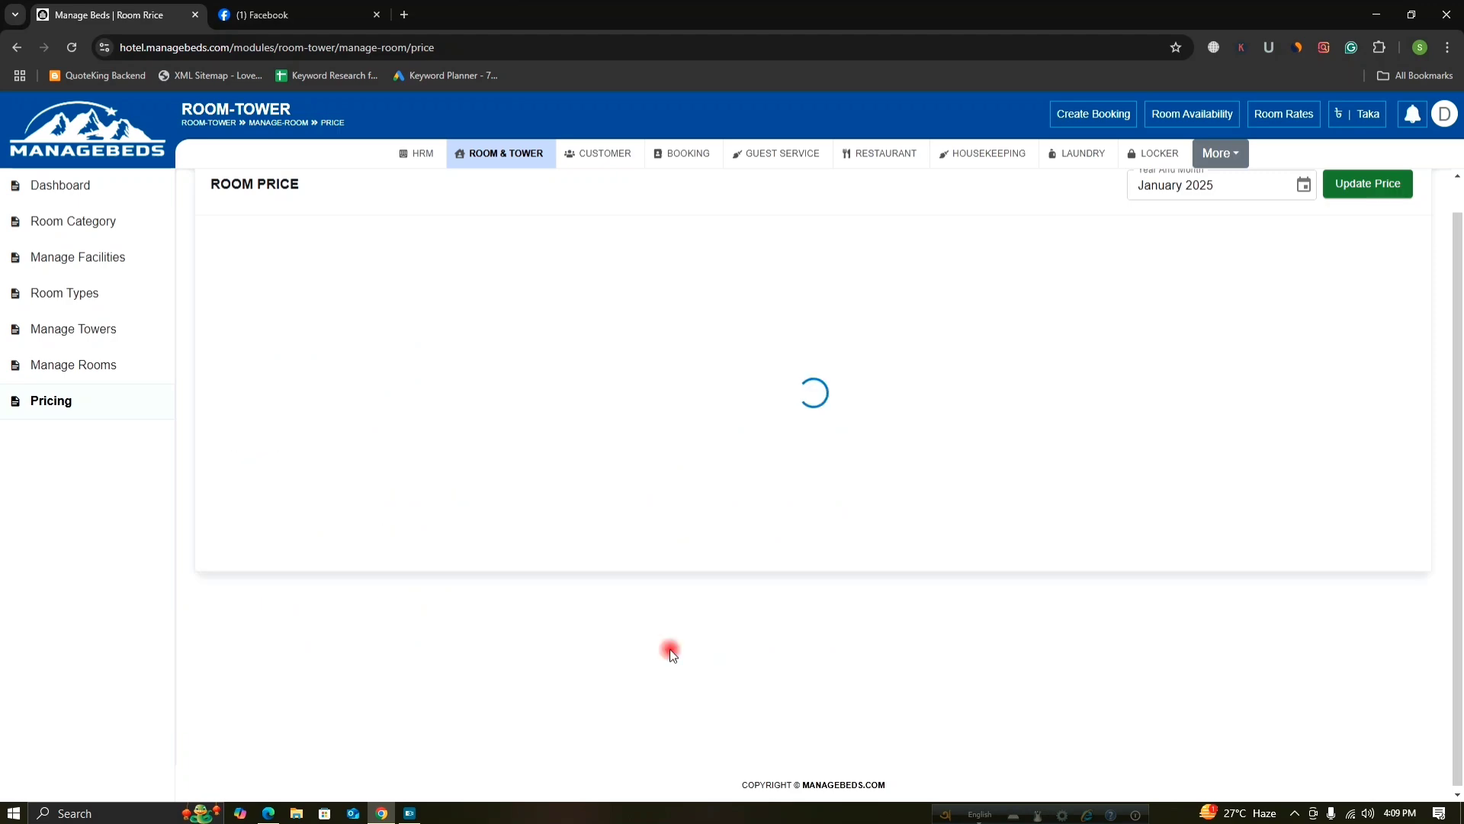
click(669, 646)
text(50)
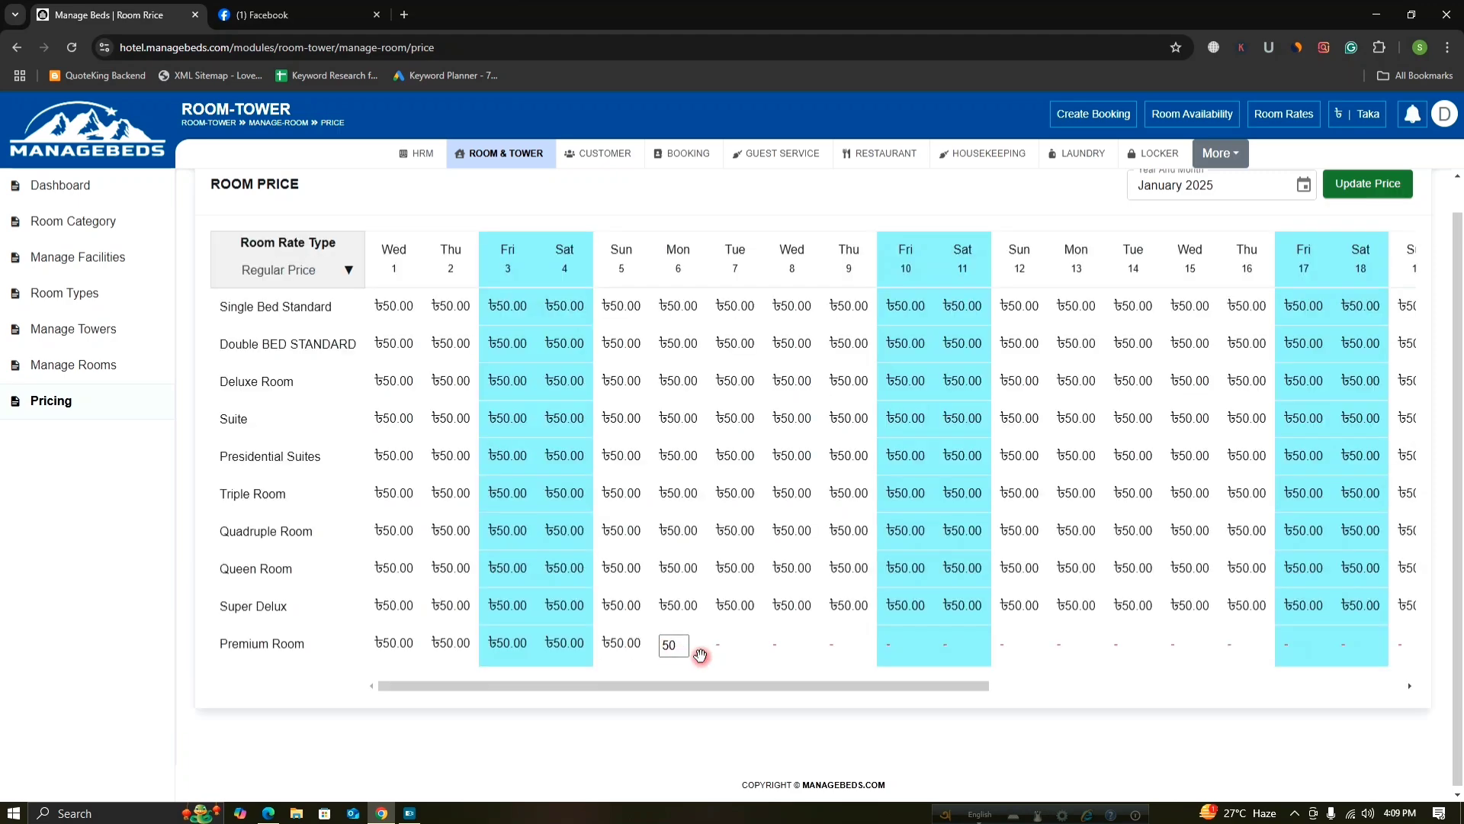
click(697, 654)
Set the Premium Room's regular price to 50 for 7 and 8 January 2025
click(723, 651)
text(50)
click(788, 655)
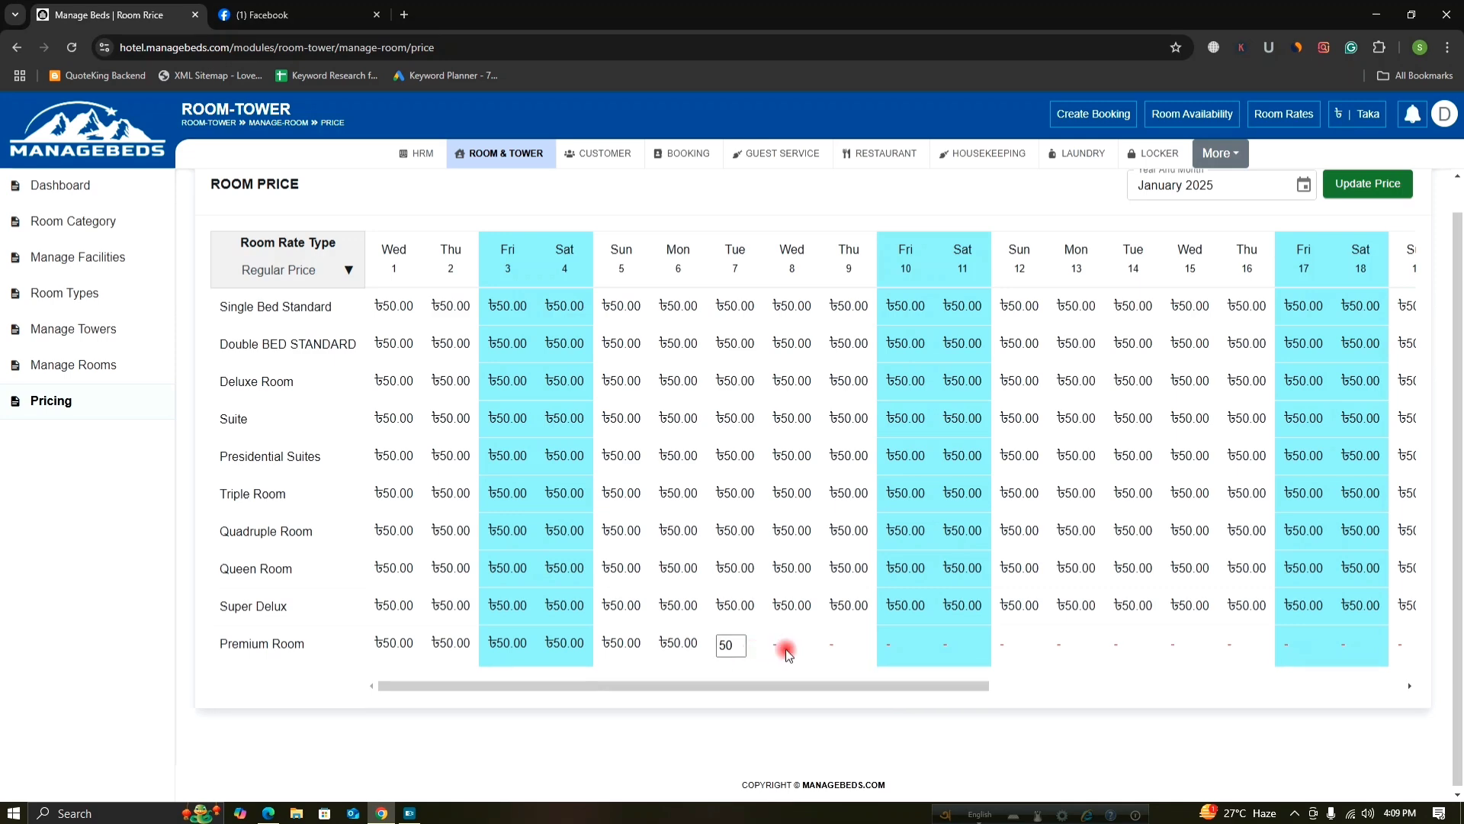
double_click(788, 655)
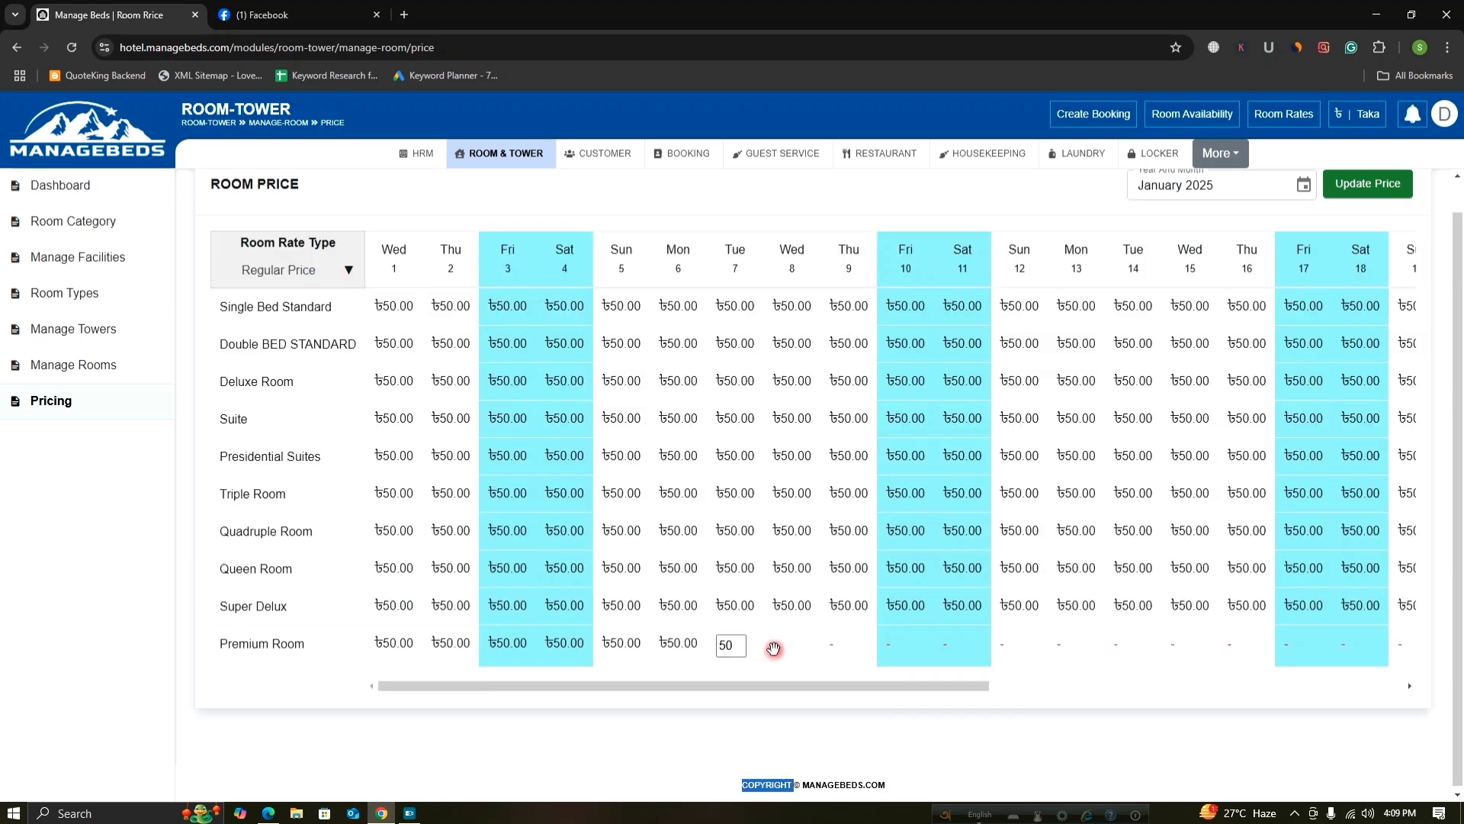
click(782, 650)
text(50)
click(854, 654)
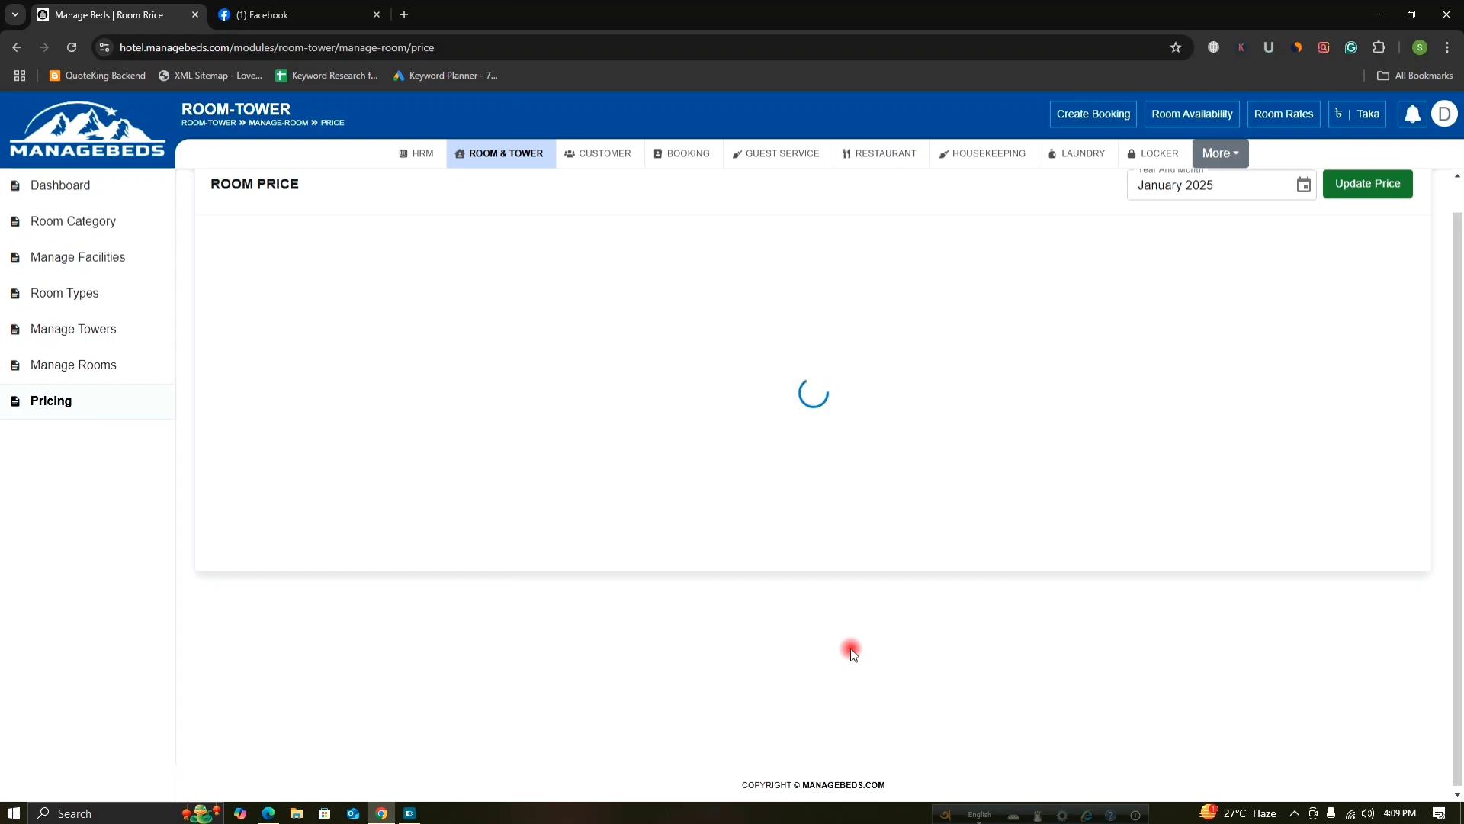
click(825, 646)
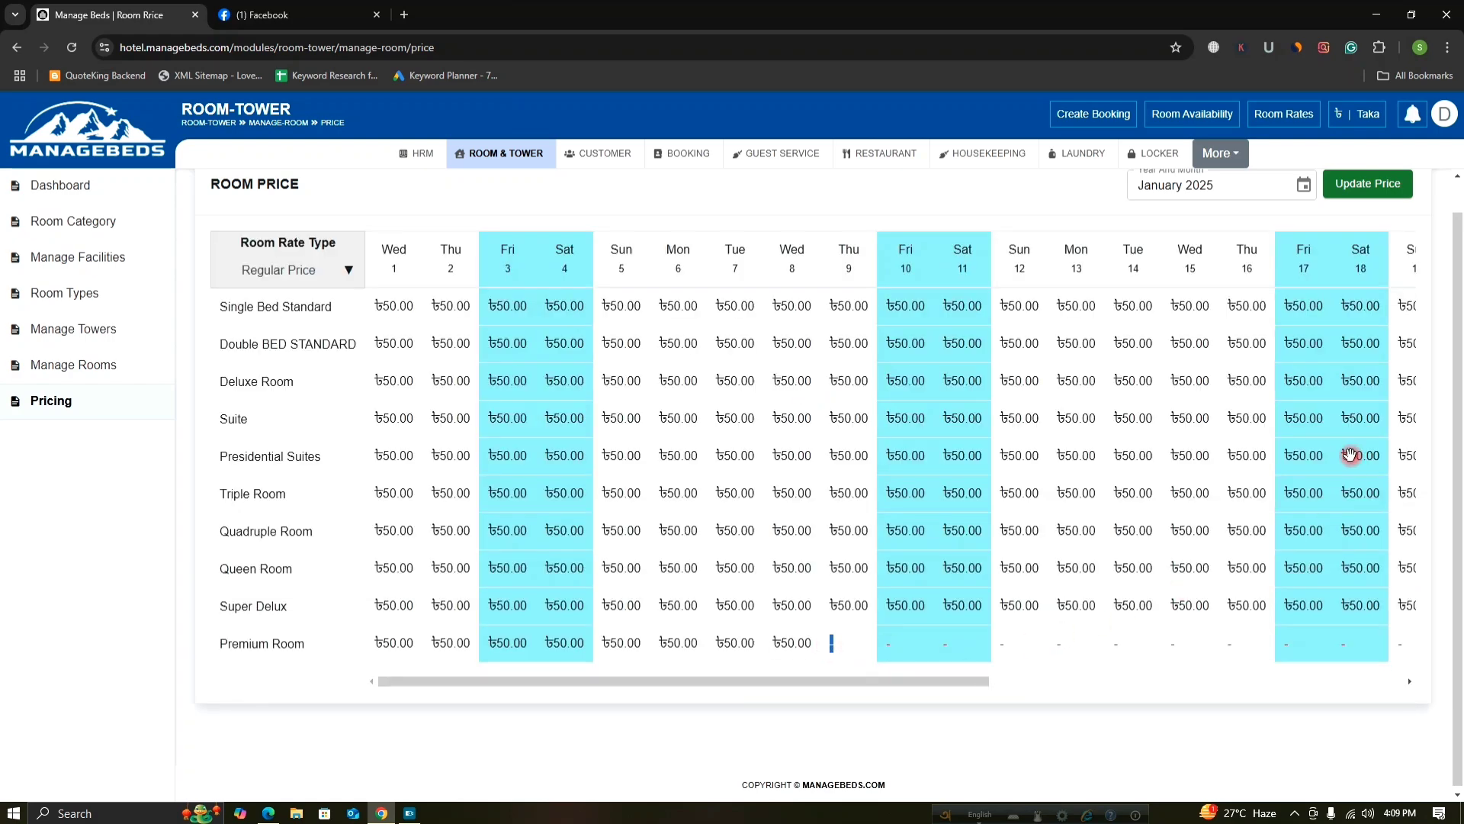
scroll(1300, 392, up, 1)
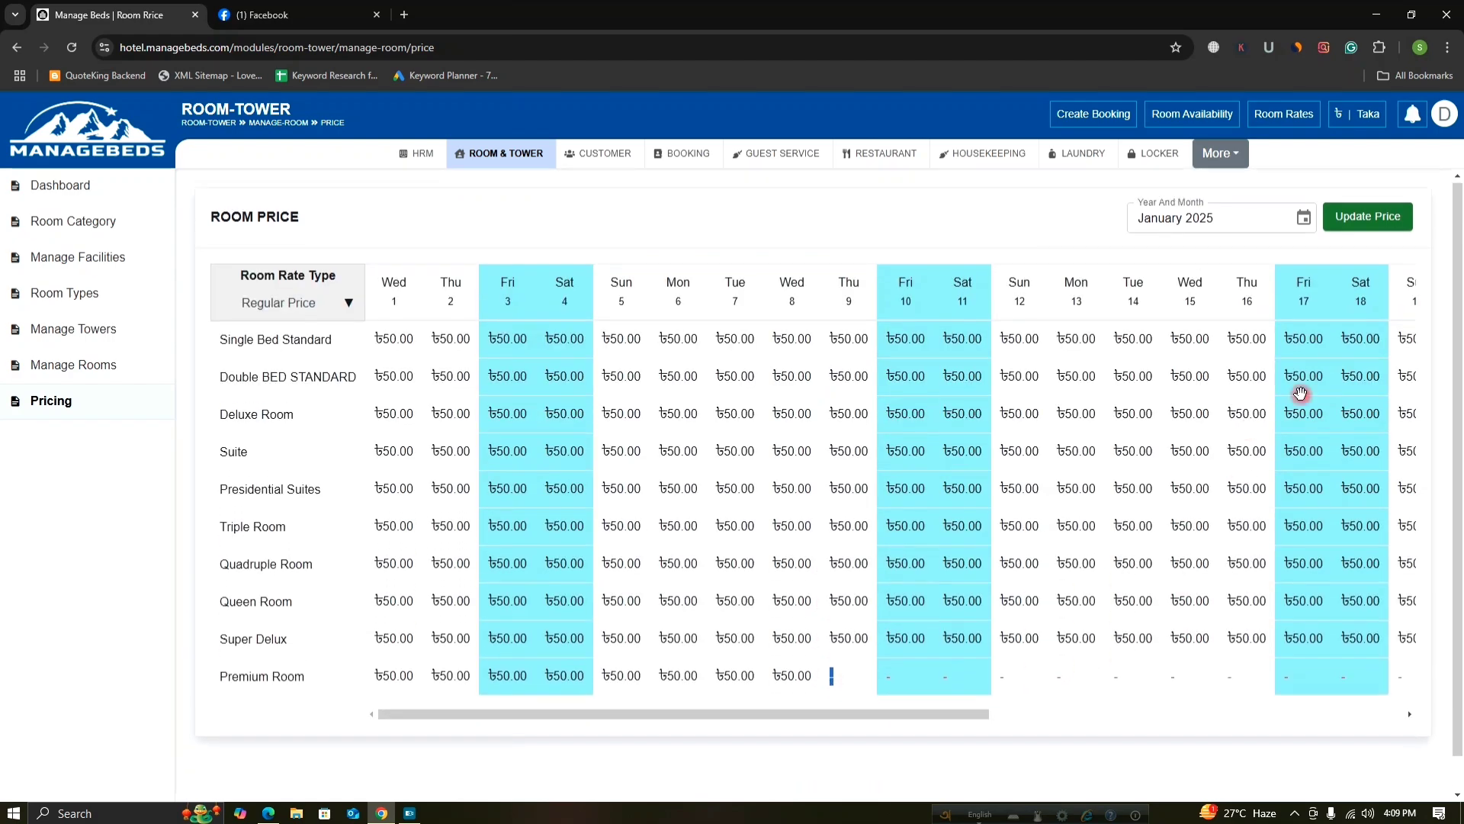
click(1382, 222)
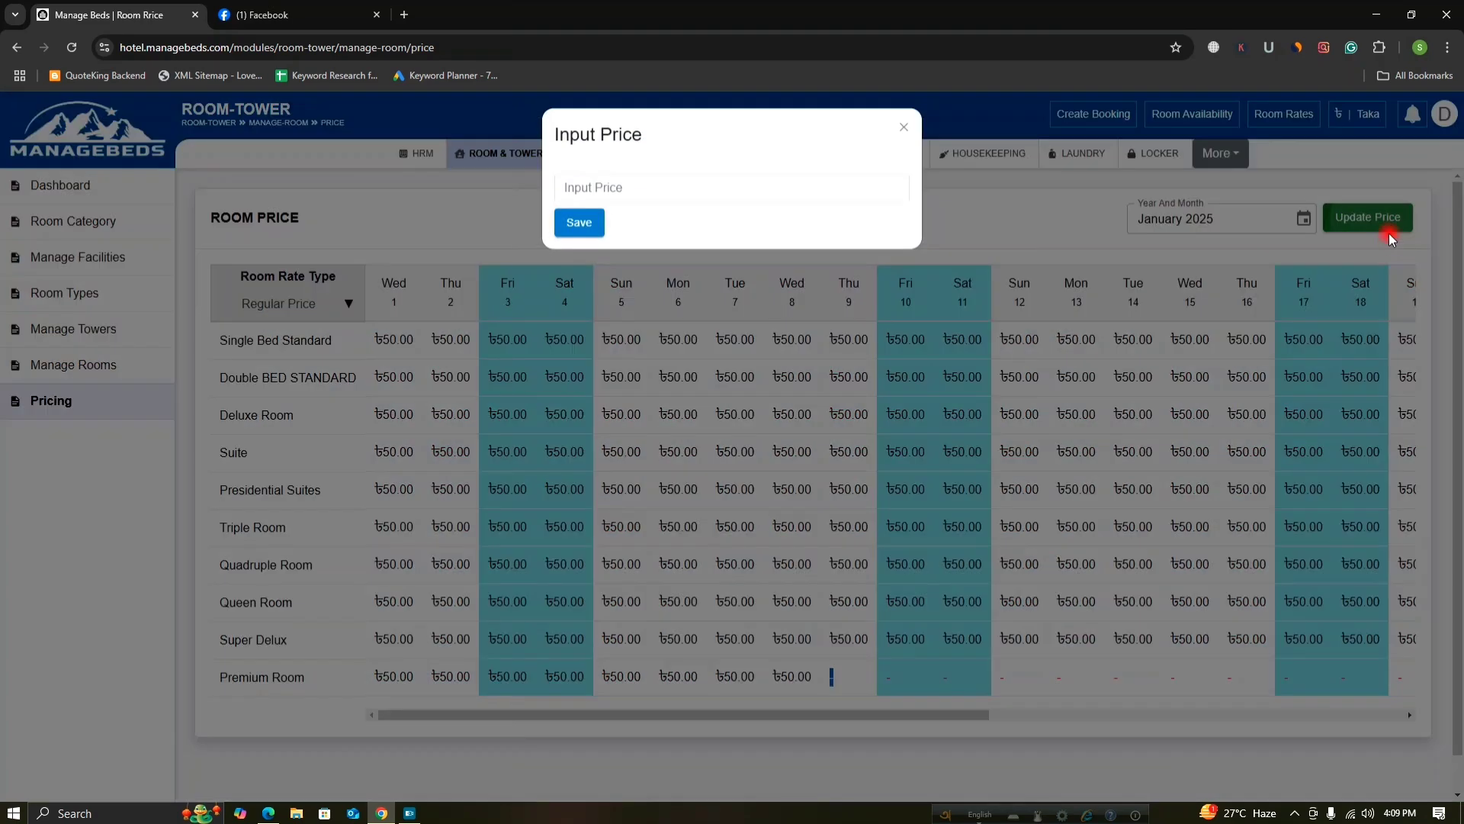
click(1035, 212)
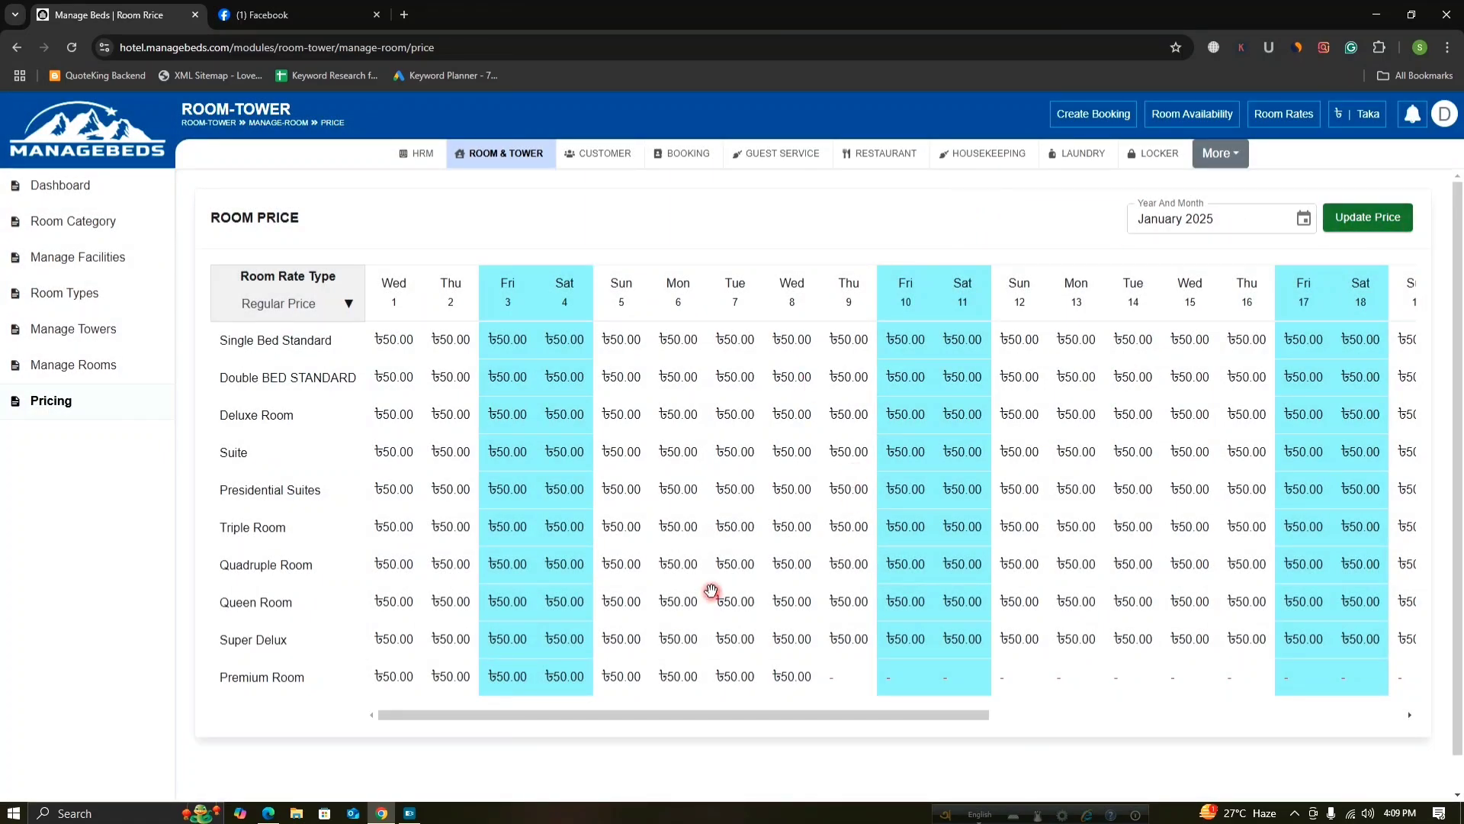
Edit the Premium Room's regular price for Thursday 9 January 2025
scroll(686, 603, down, 1)
scroll(692, 488, up, 1)
scroll(1197, 536, down, 1)
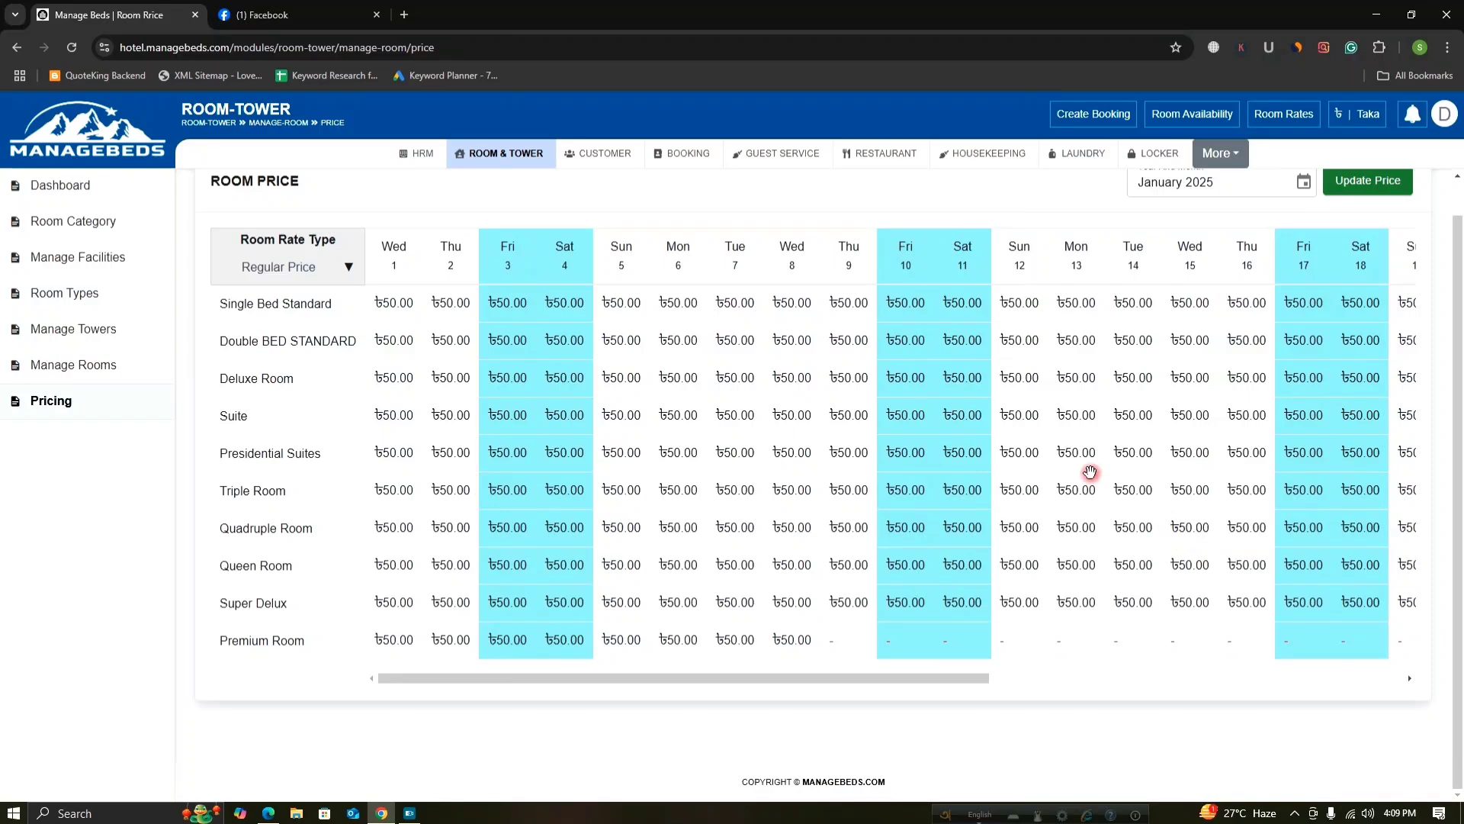
click(832, 642)
click(1029, 687)
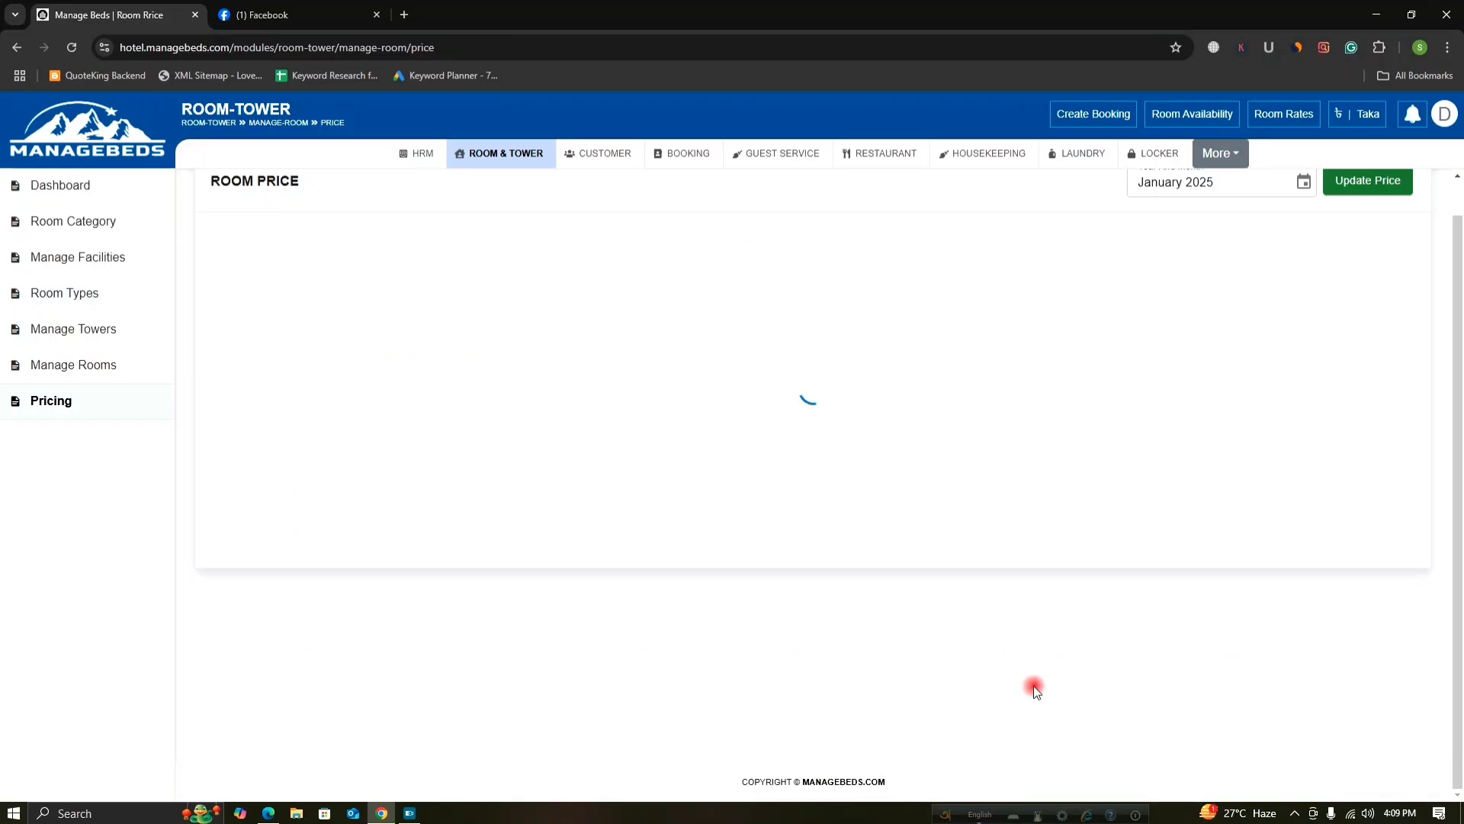